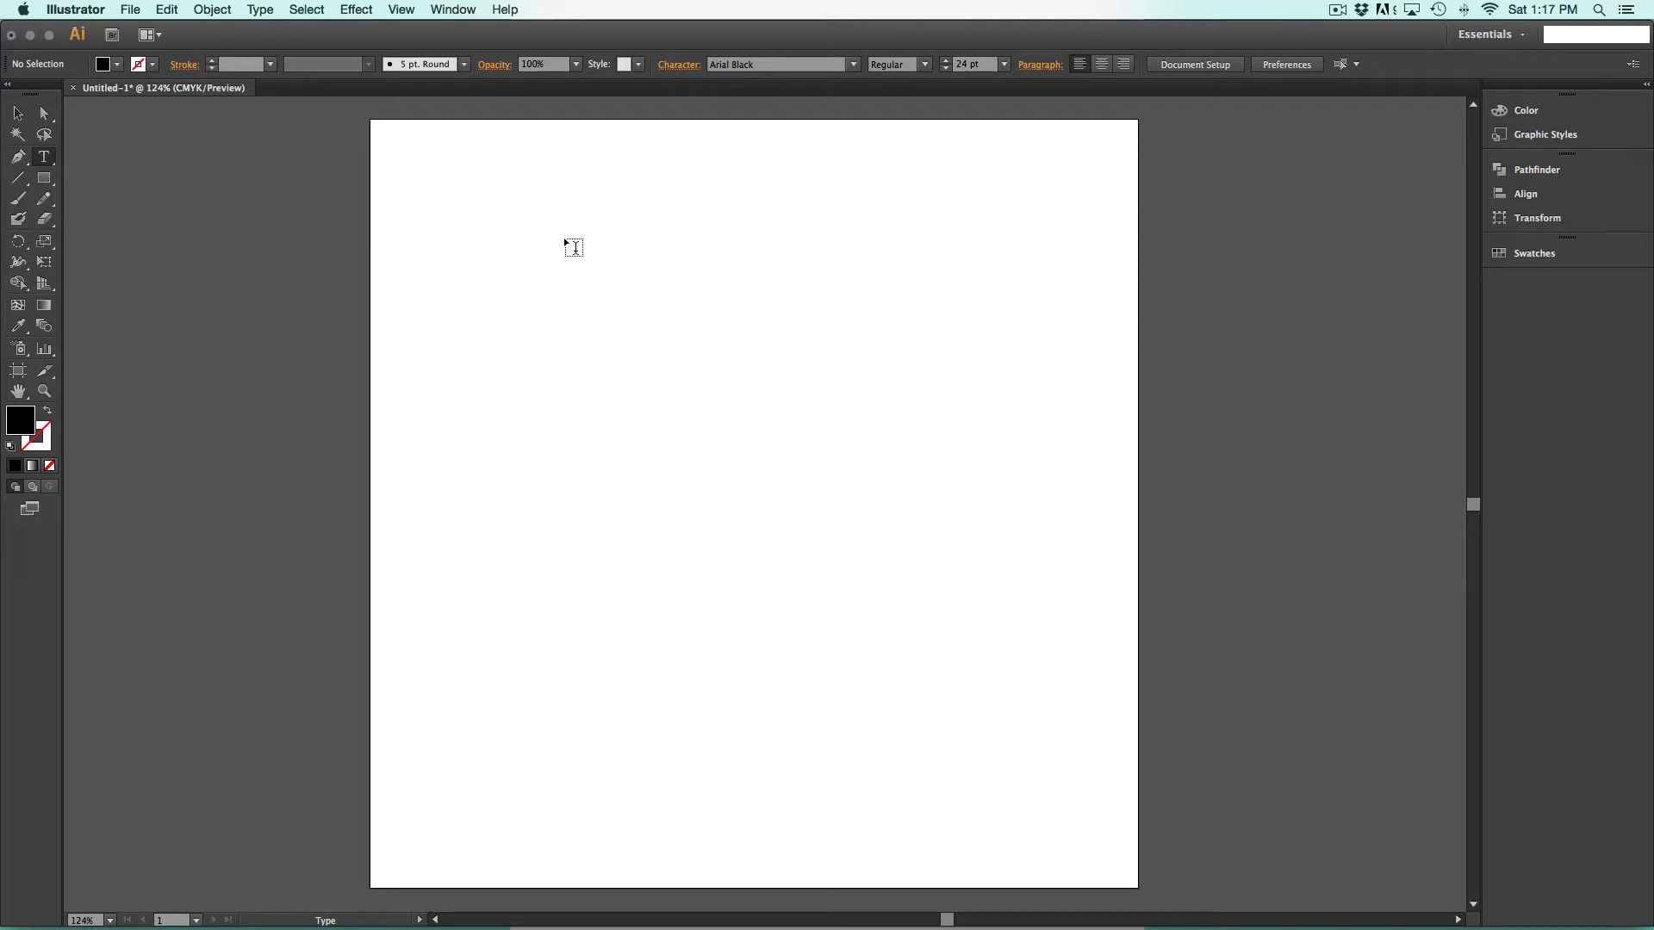
- Create the text "Anything" in Arial Black near the top of the artboard and scale it to about 65 pt
{"action": "left_click", "coordinate": [573, 247]}
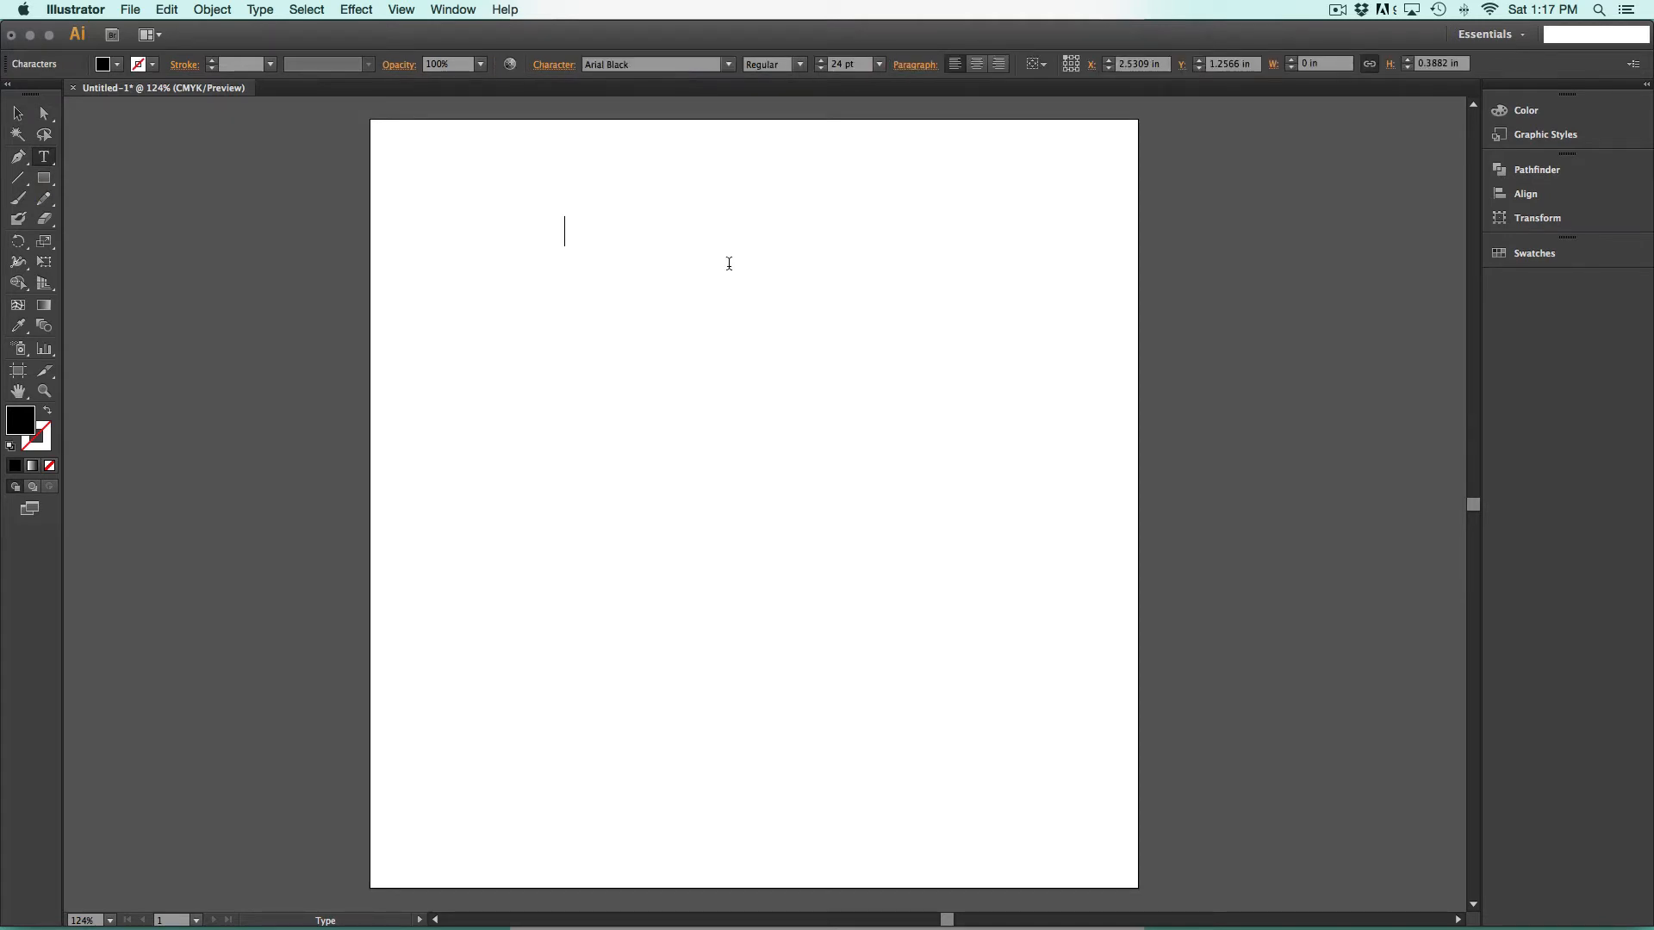
{"action": "type", "text": "Anything"}
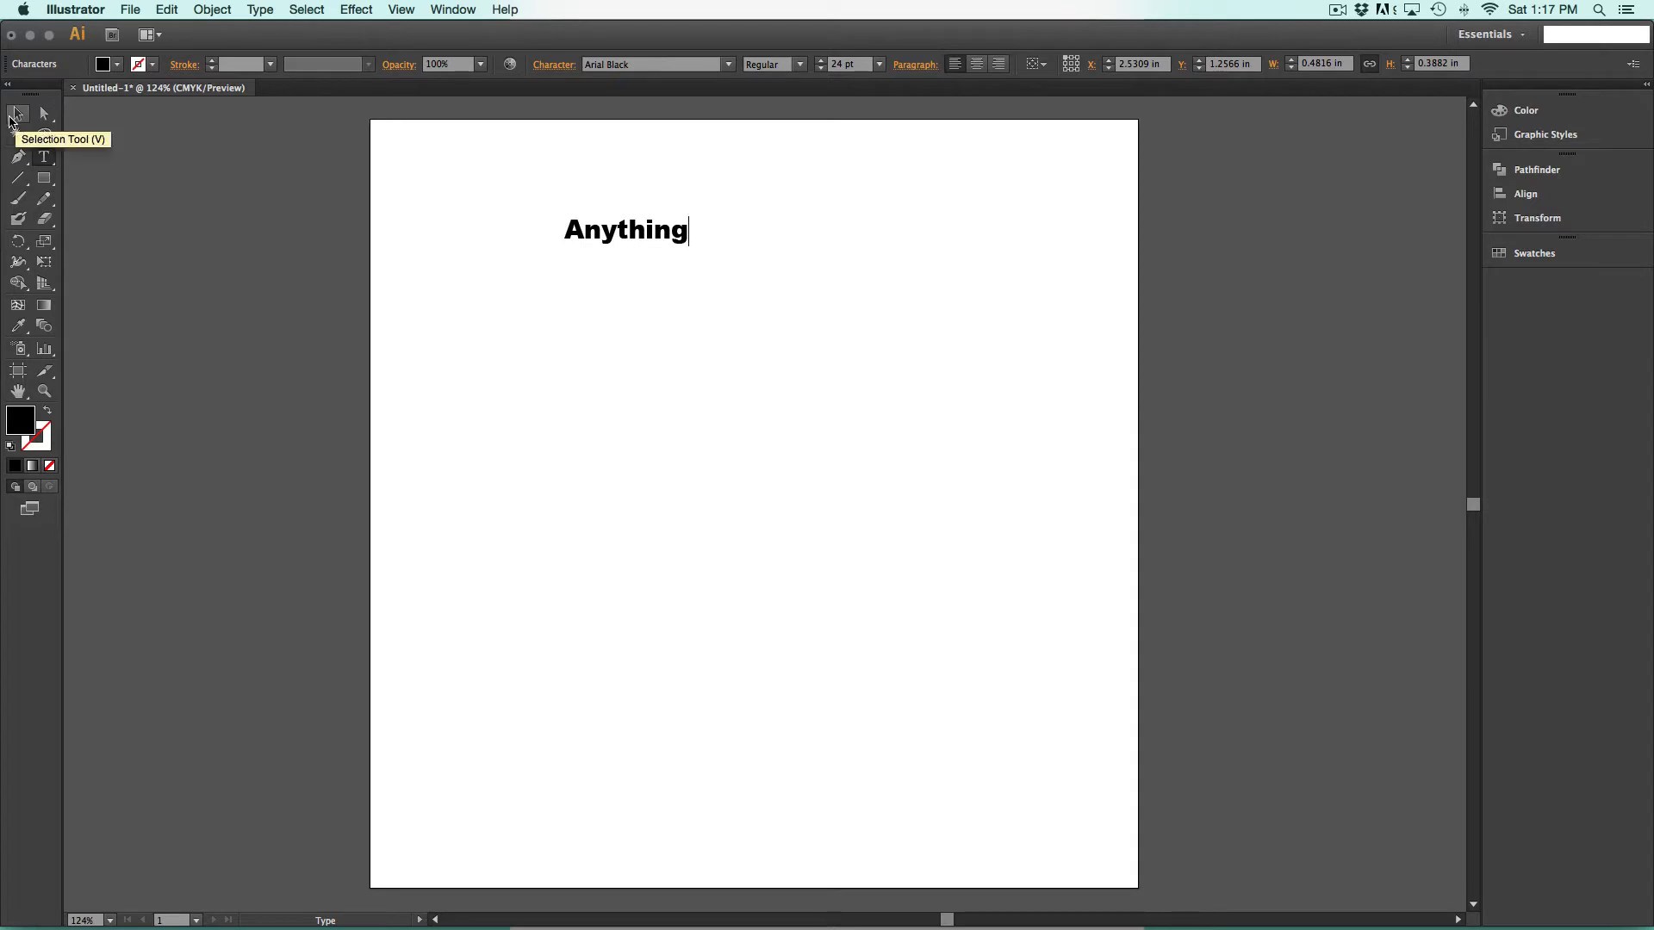
{"action": "left_click", "coordinate": [15, 116]}
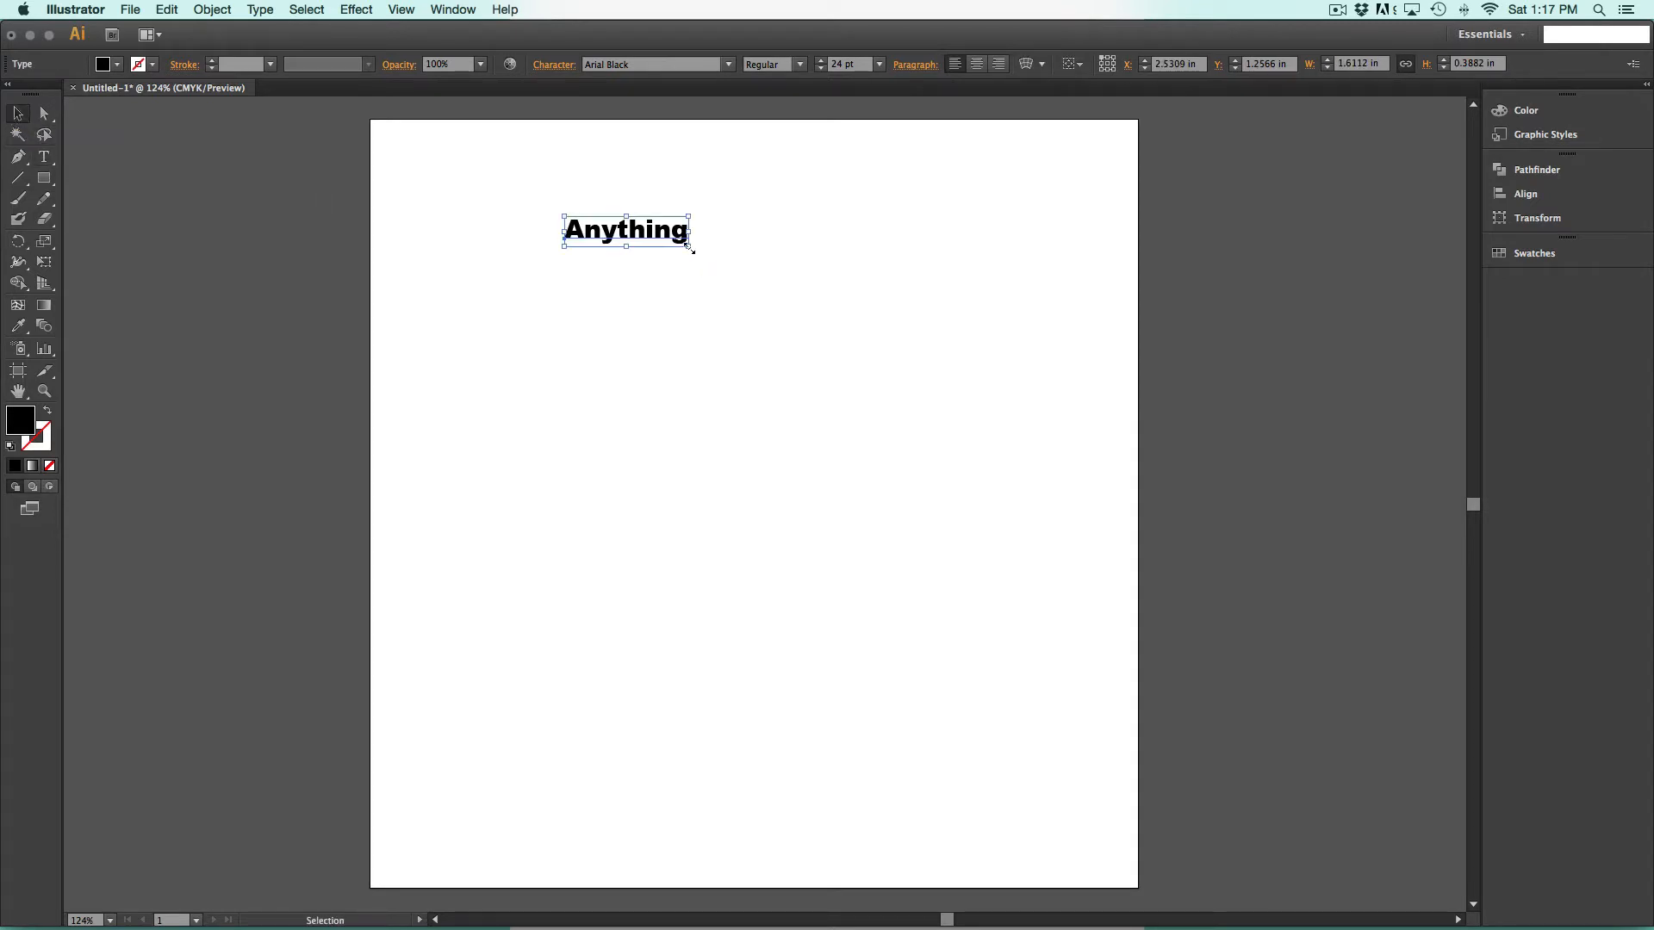
{"action": "left_click_drag", "start_coordinate": [690, 248], "coordinate": [896, 353]}
- Duplicate the word "Anything" below the original and apply a horizontal Arc envelope warp with 37% bend to the copy
{"action": "left_click_drag", "start_coordinate": [726, 274], "coordinate": [727, 431]}
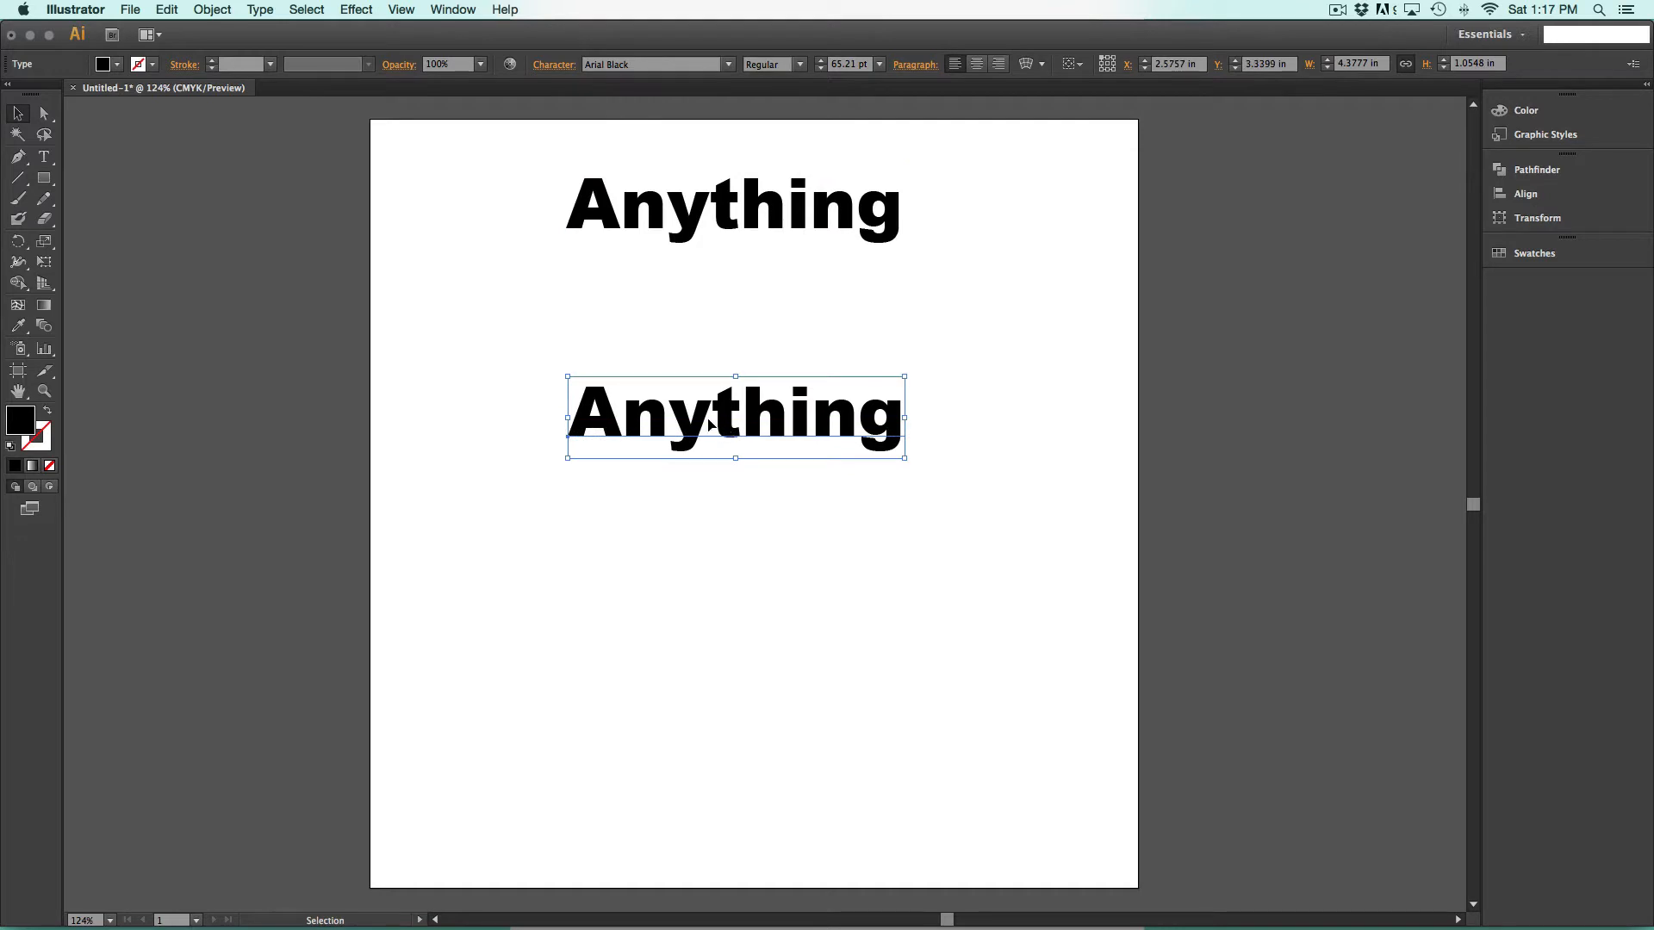
{"action": "left_click", "coordinate": [204, 11]}
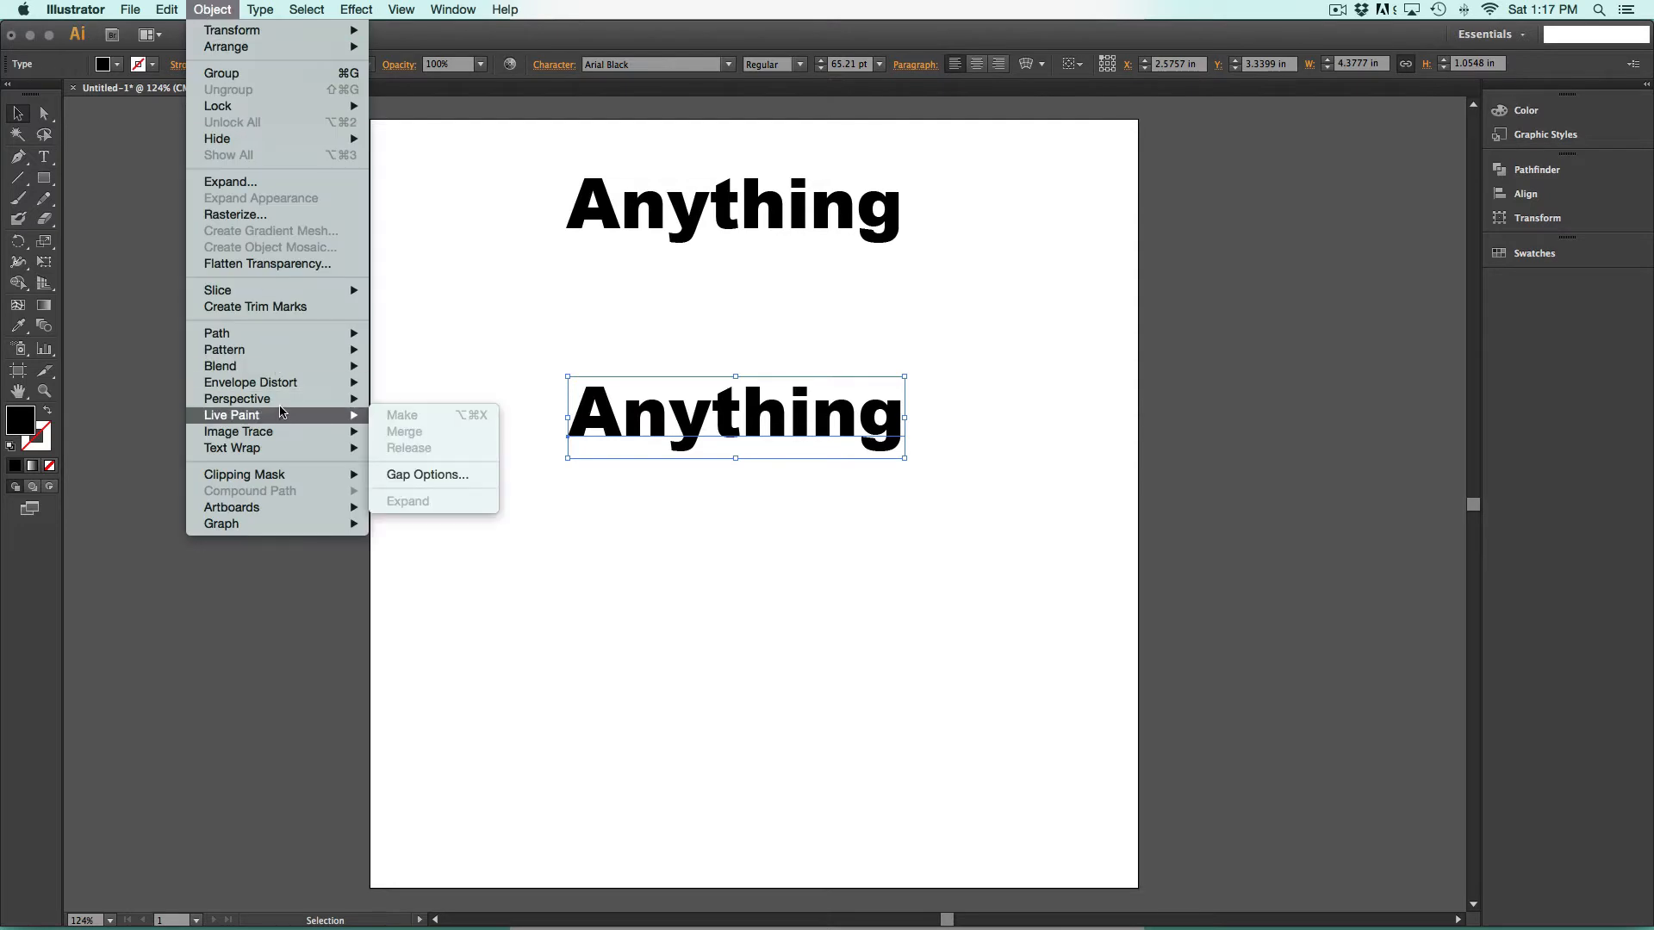
{"action": "mouse_move", "coordinate": [284, 388]}
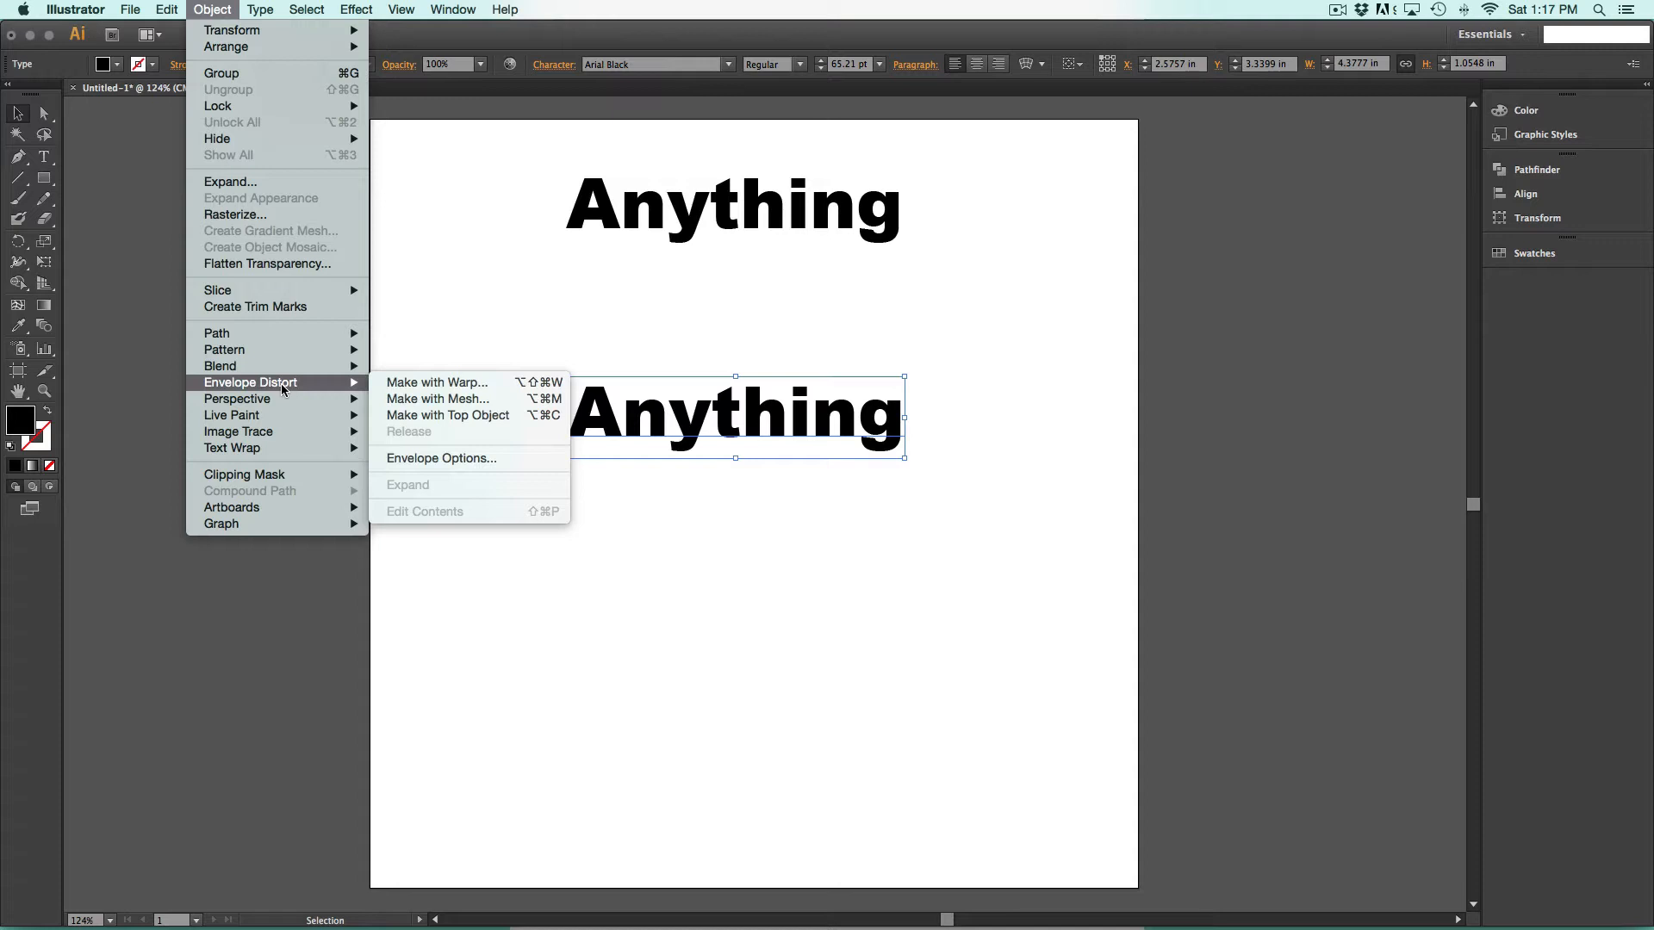
{"action": "left_click", "coordinate": [422, 383]}
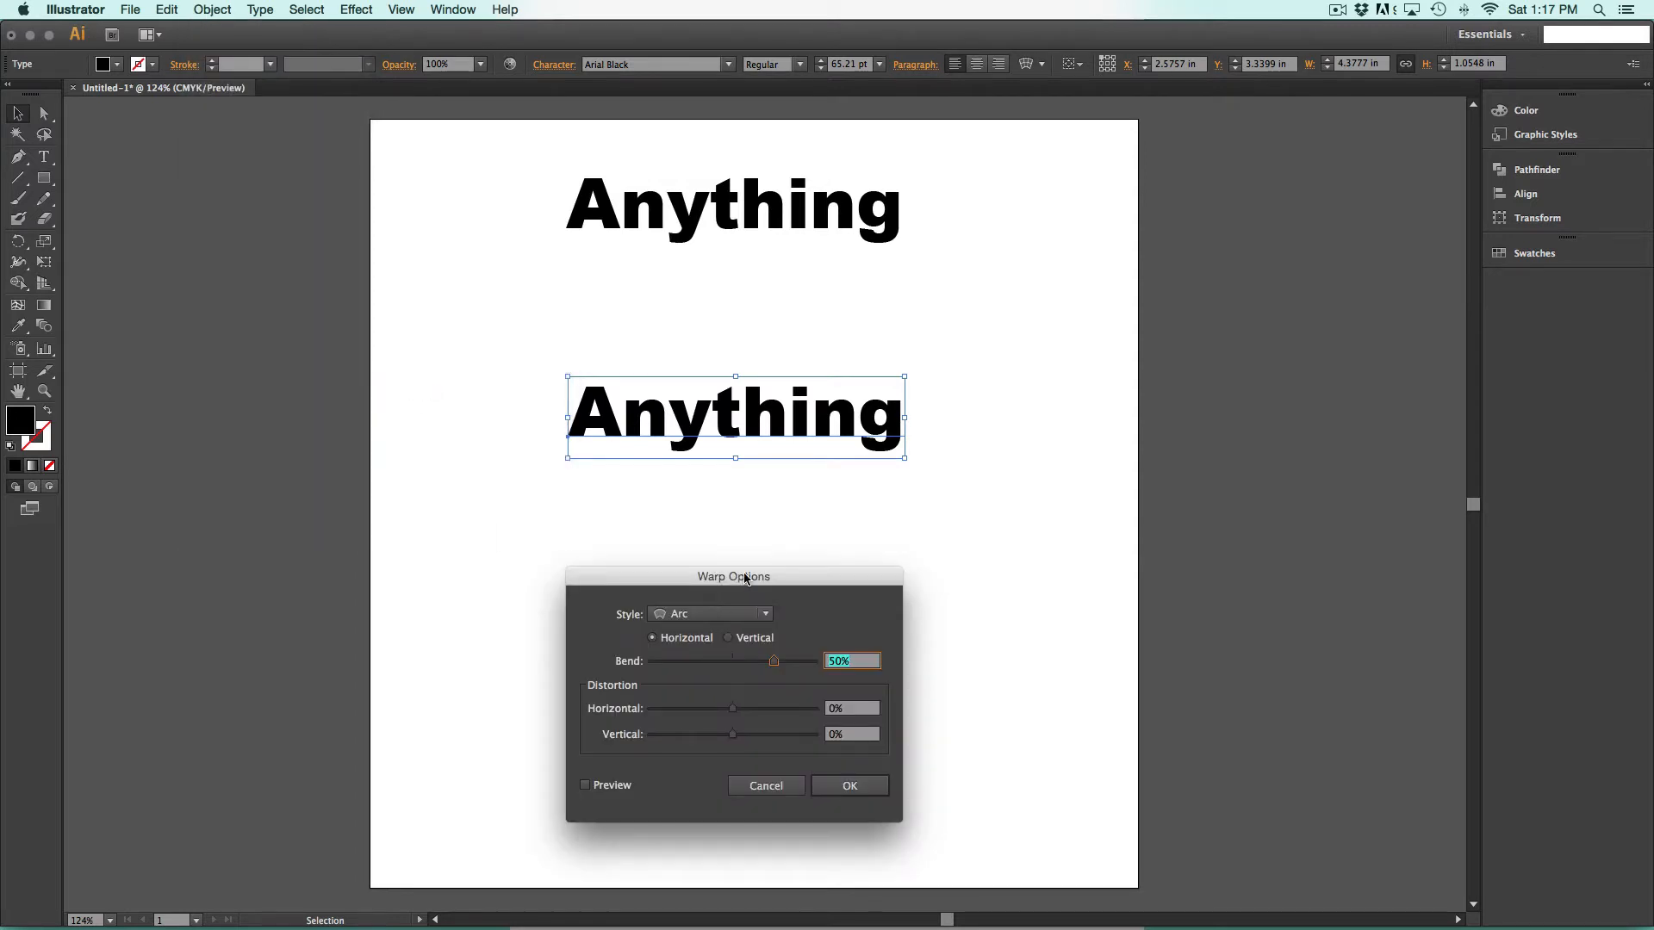
{"action": "left_click_drag", "start_coordinate": [746, 580], "coordinate": [1034, 480]}
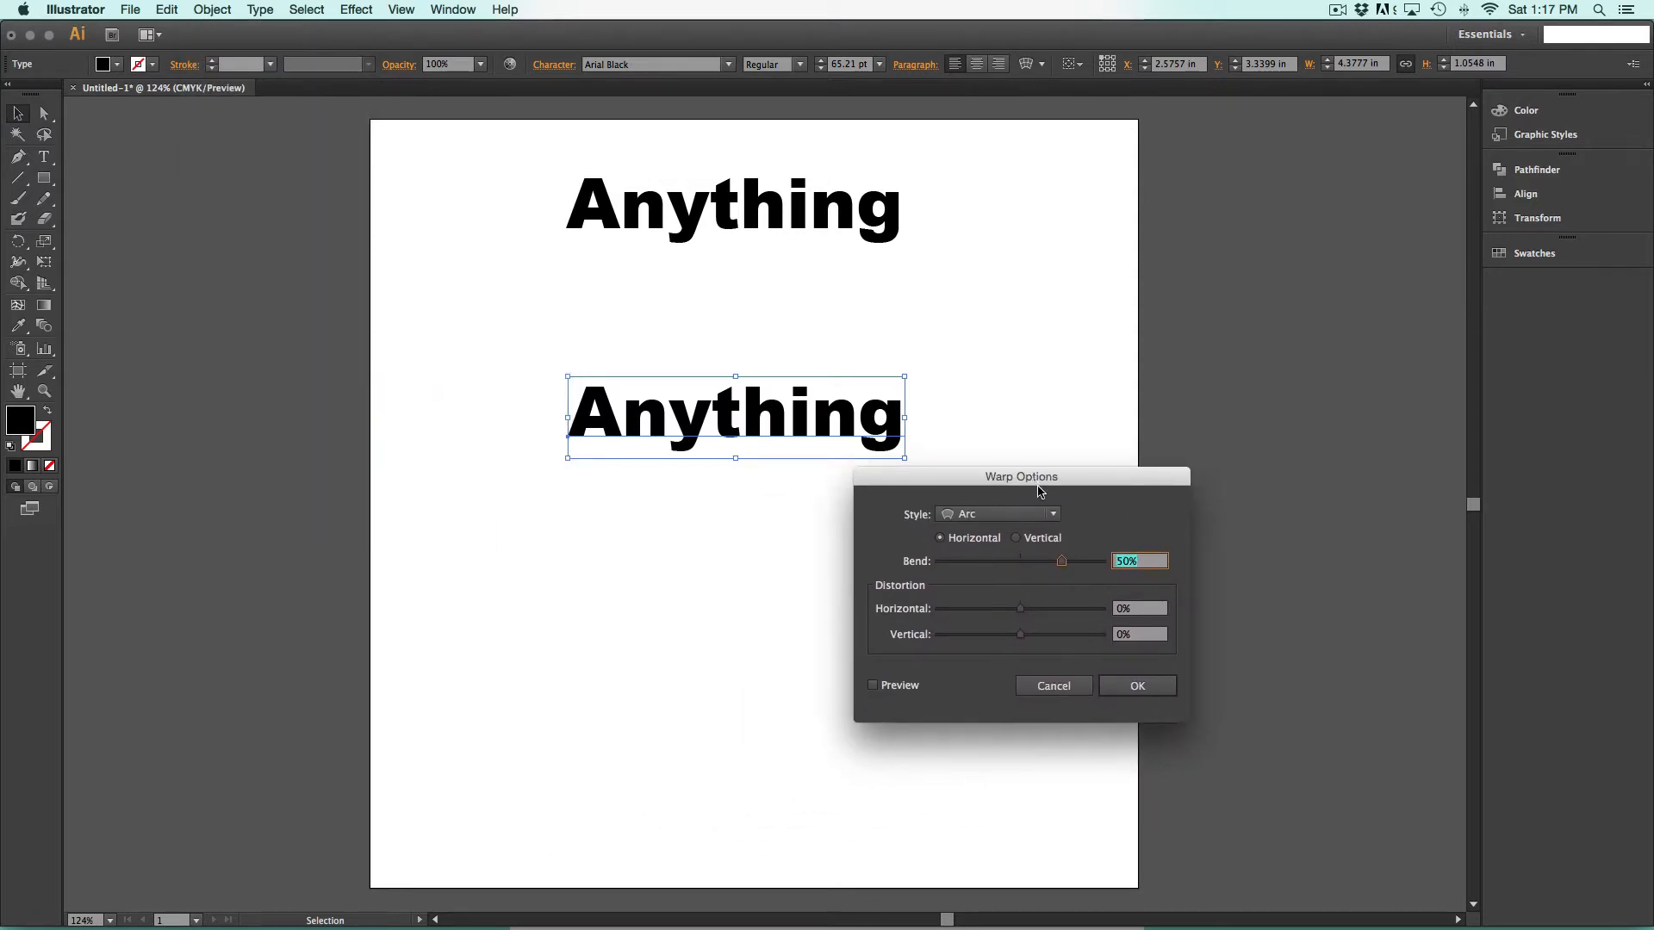
{"action": "left_click", "coordinate": [873, 685]}
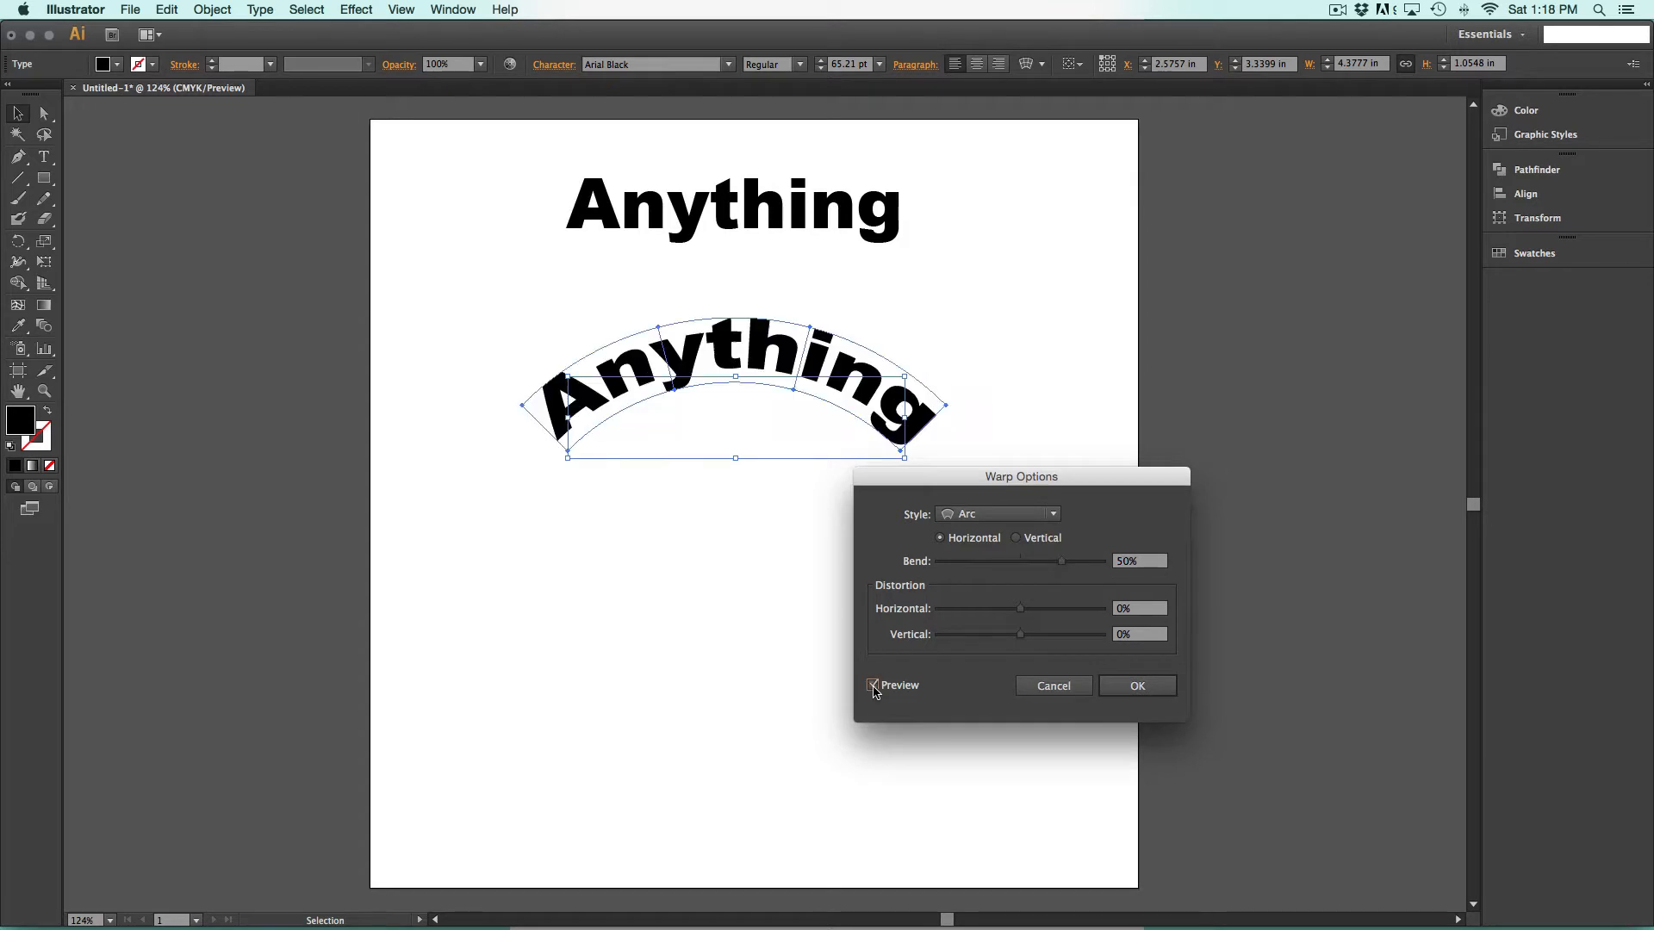
{"action": "mouse_move", "coordinate": [1061, 562]}
{"action": "left_mouse_down"}
{"action": "mouse_move", "coordinate": [992, 568]}
{"action": "mouse_move", "coordinate": [1075, 569]}
{"action": "mouse_move", "coordinate": [998, 568]}
{"action": "mouse_move", "coordinate": [1053, 567]}
{"action": "left_mouse_up"}
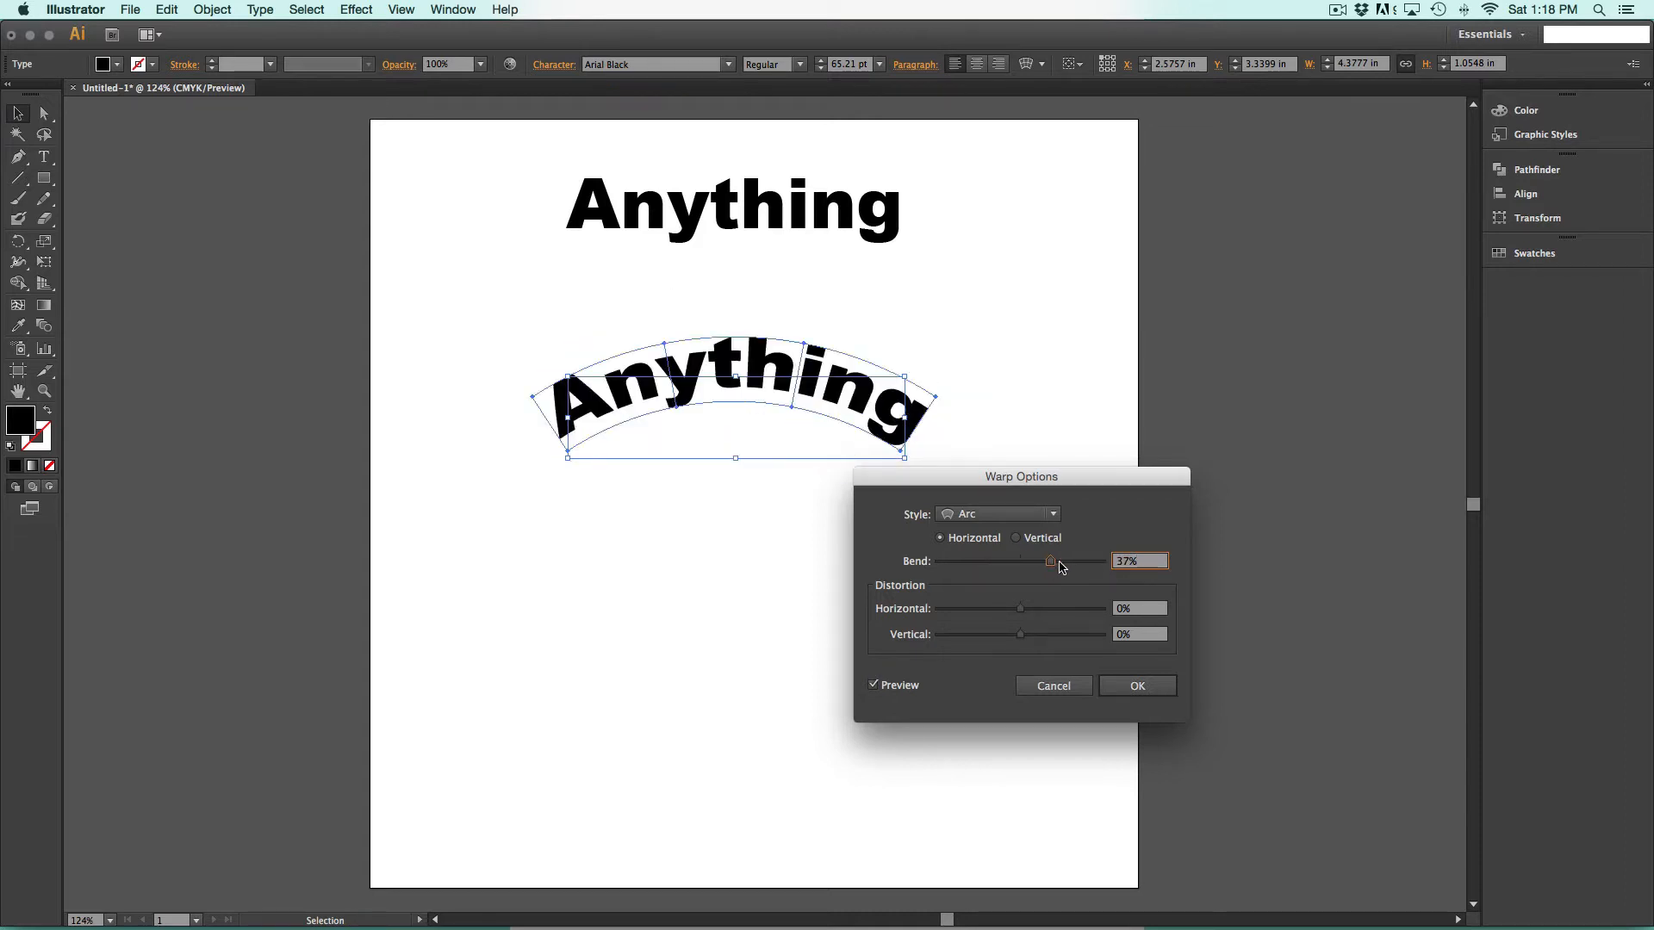
{"action": "left_click", "coordinate": [1054, 515]}
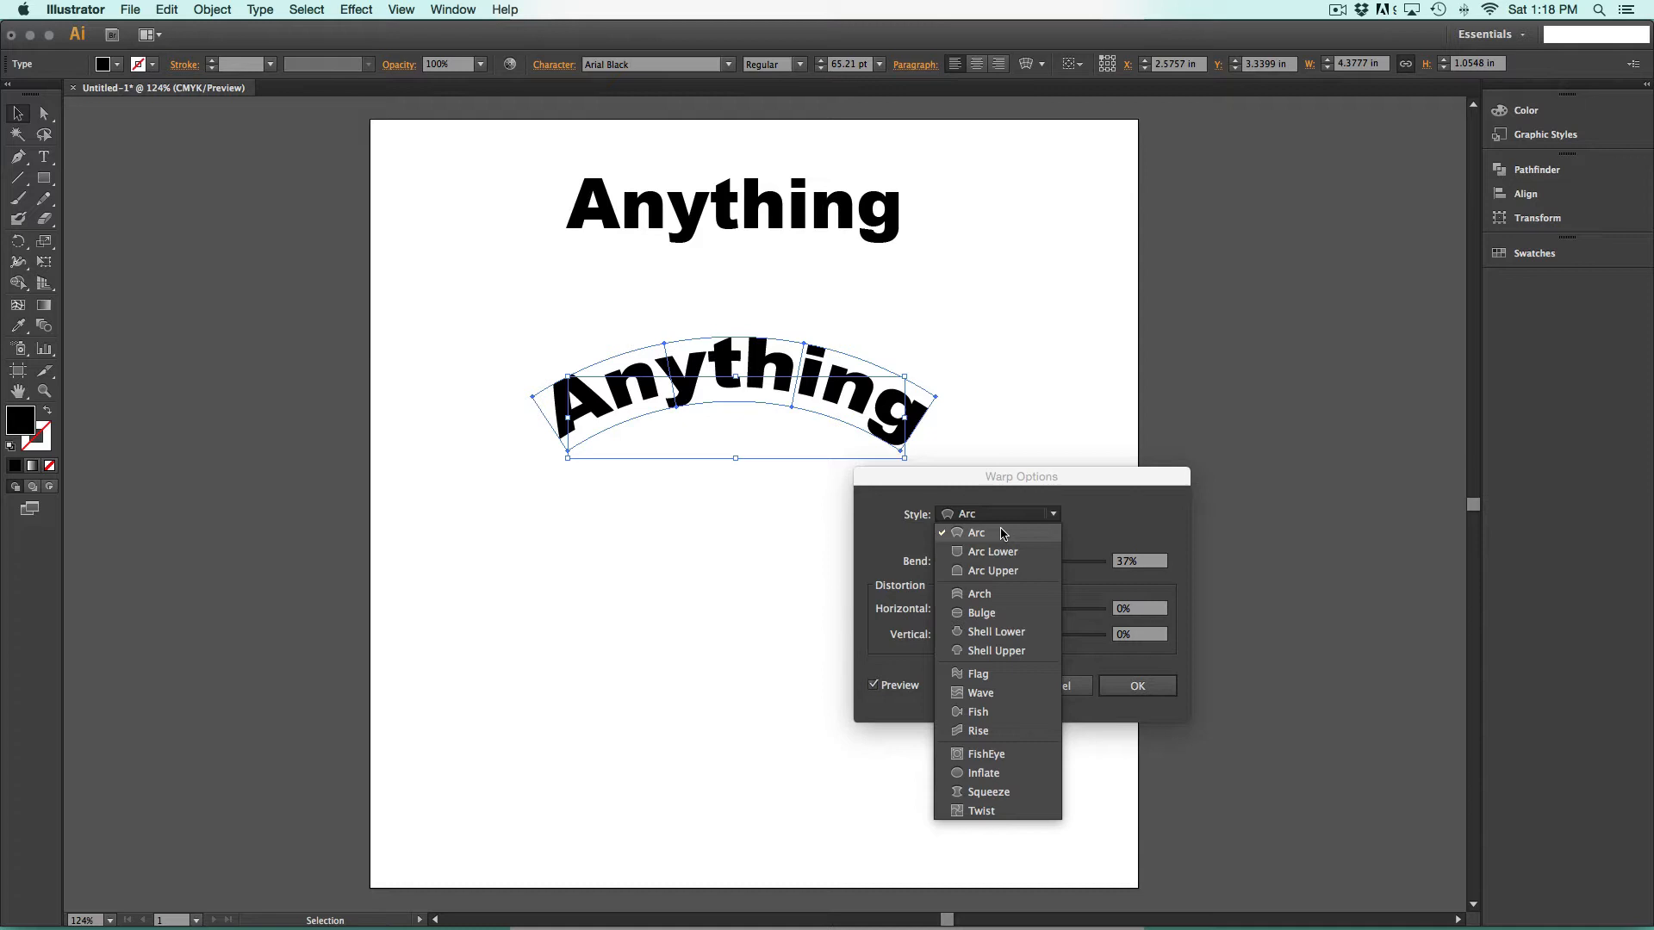
{"action": "left_click", "coordinate": [1088, 519]}
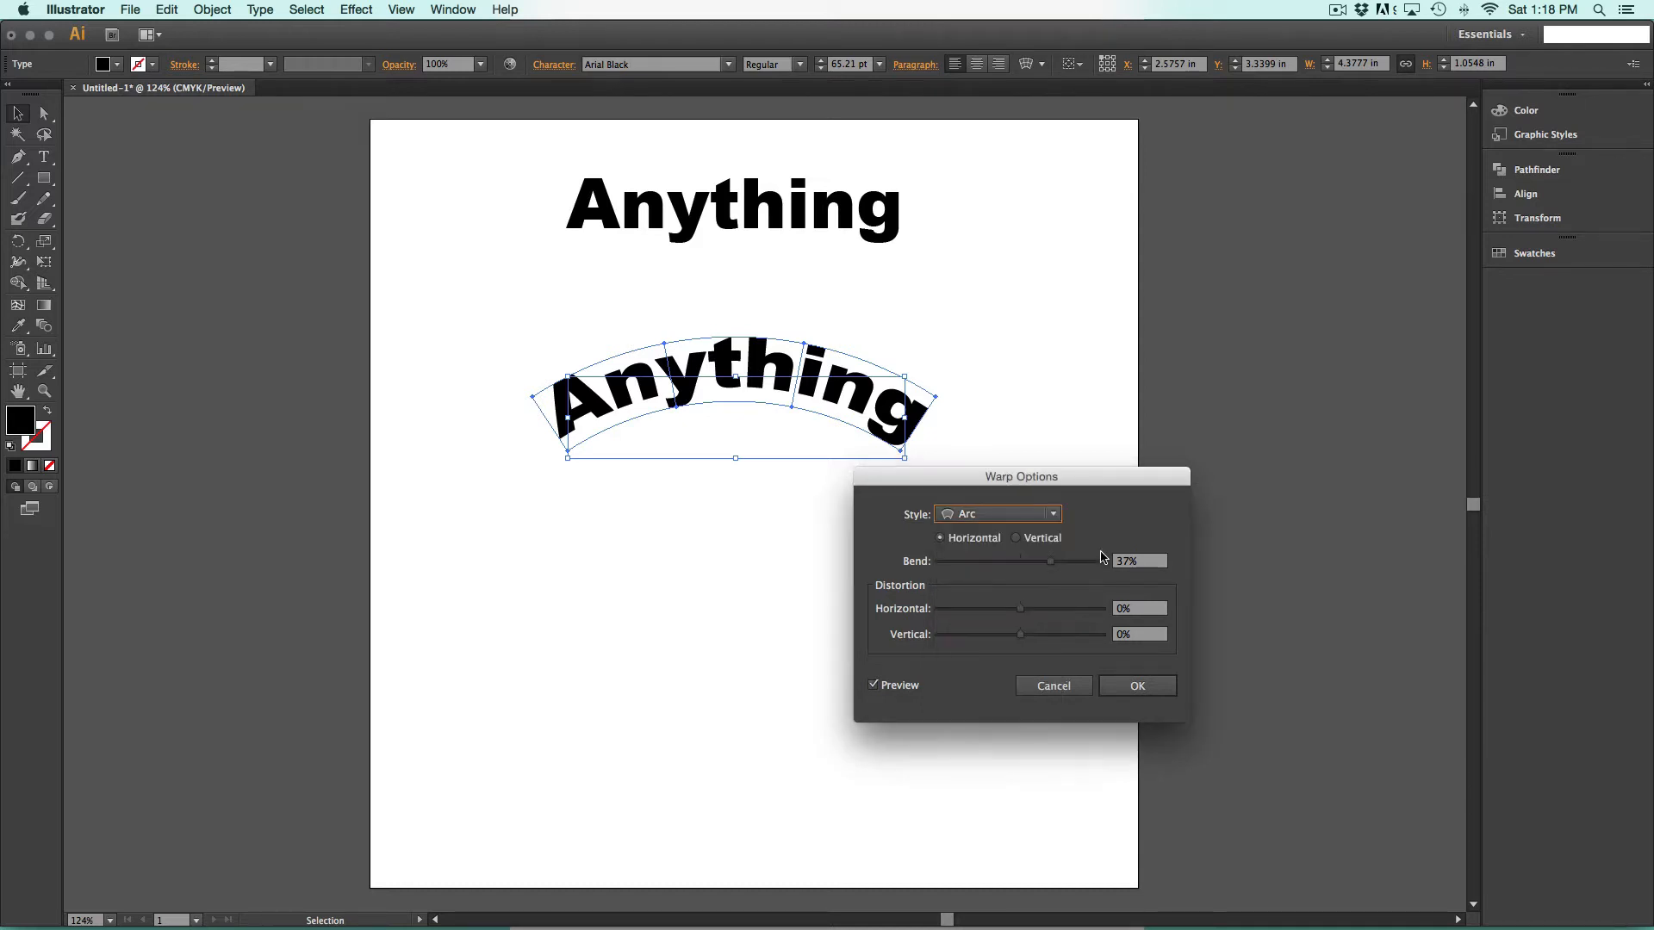
{"action": "left_click", "coordinate": [1137, 686]}
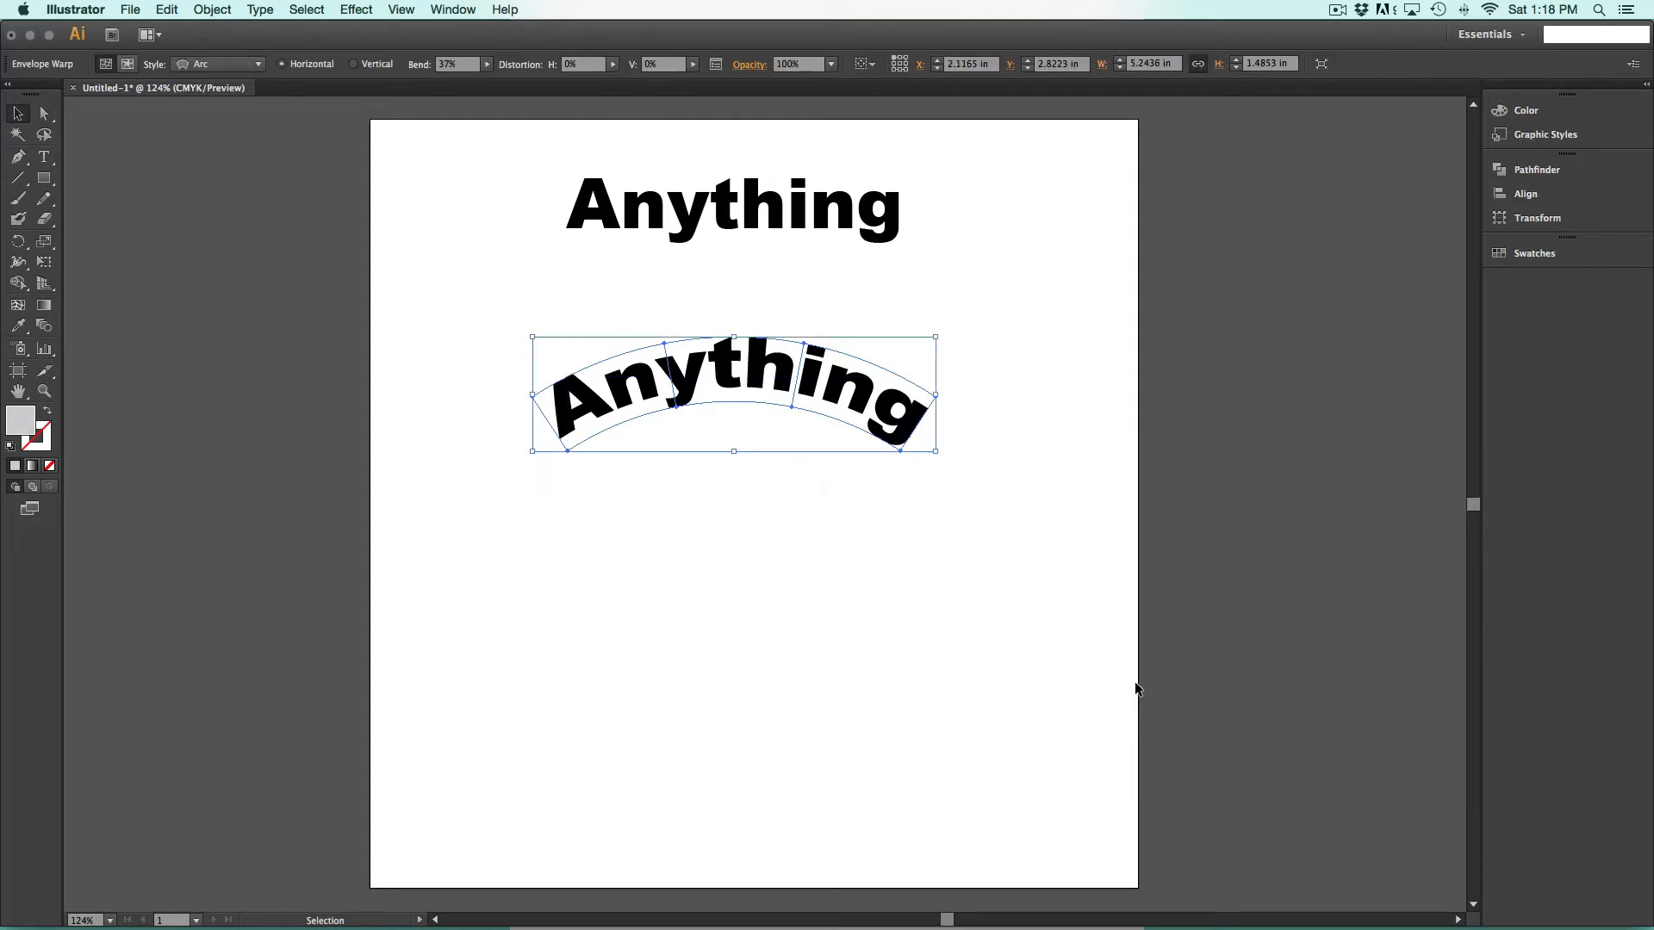
- Add a three-line text block below the arched word, starting with "Here is my copy text" and continuing with random filler characters
{"action": "left_click", "coordinate": [44, 156]}
{"action": "key", "text": "super+shift+a"}
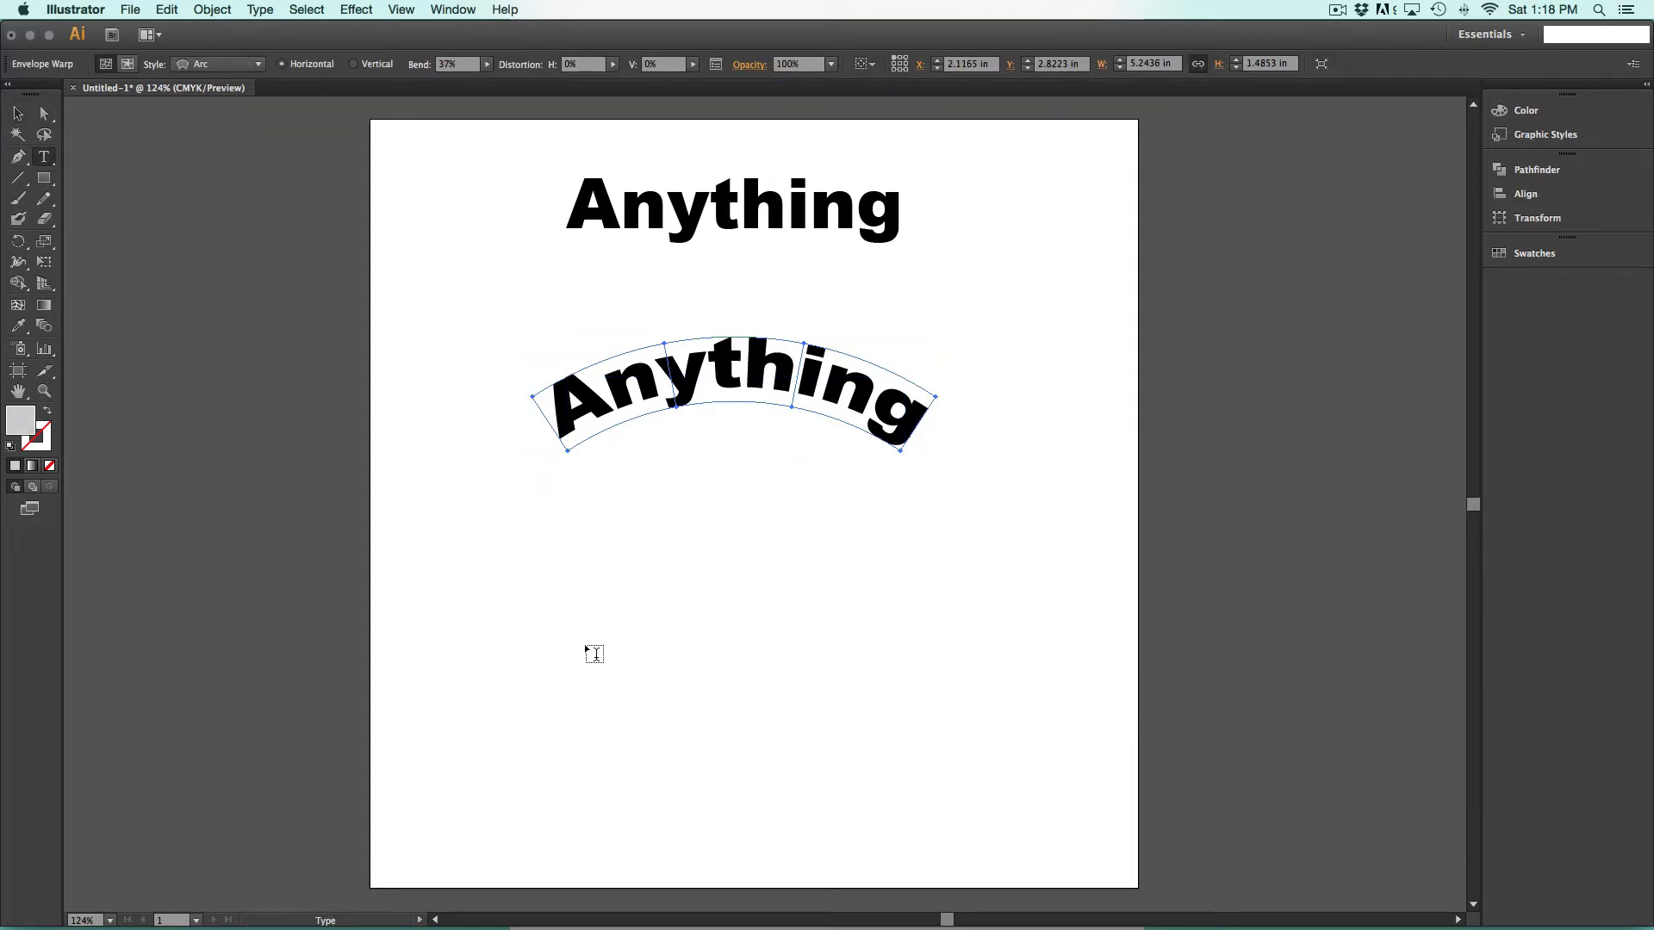
{"action": "left_click", "coordinate": [544, 593]}
{"action": "type", "text": "Here"}
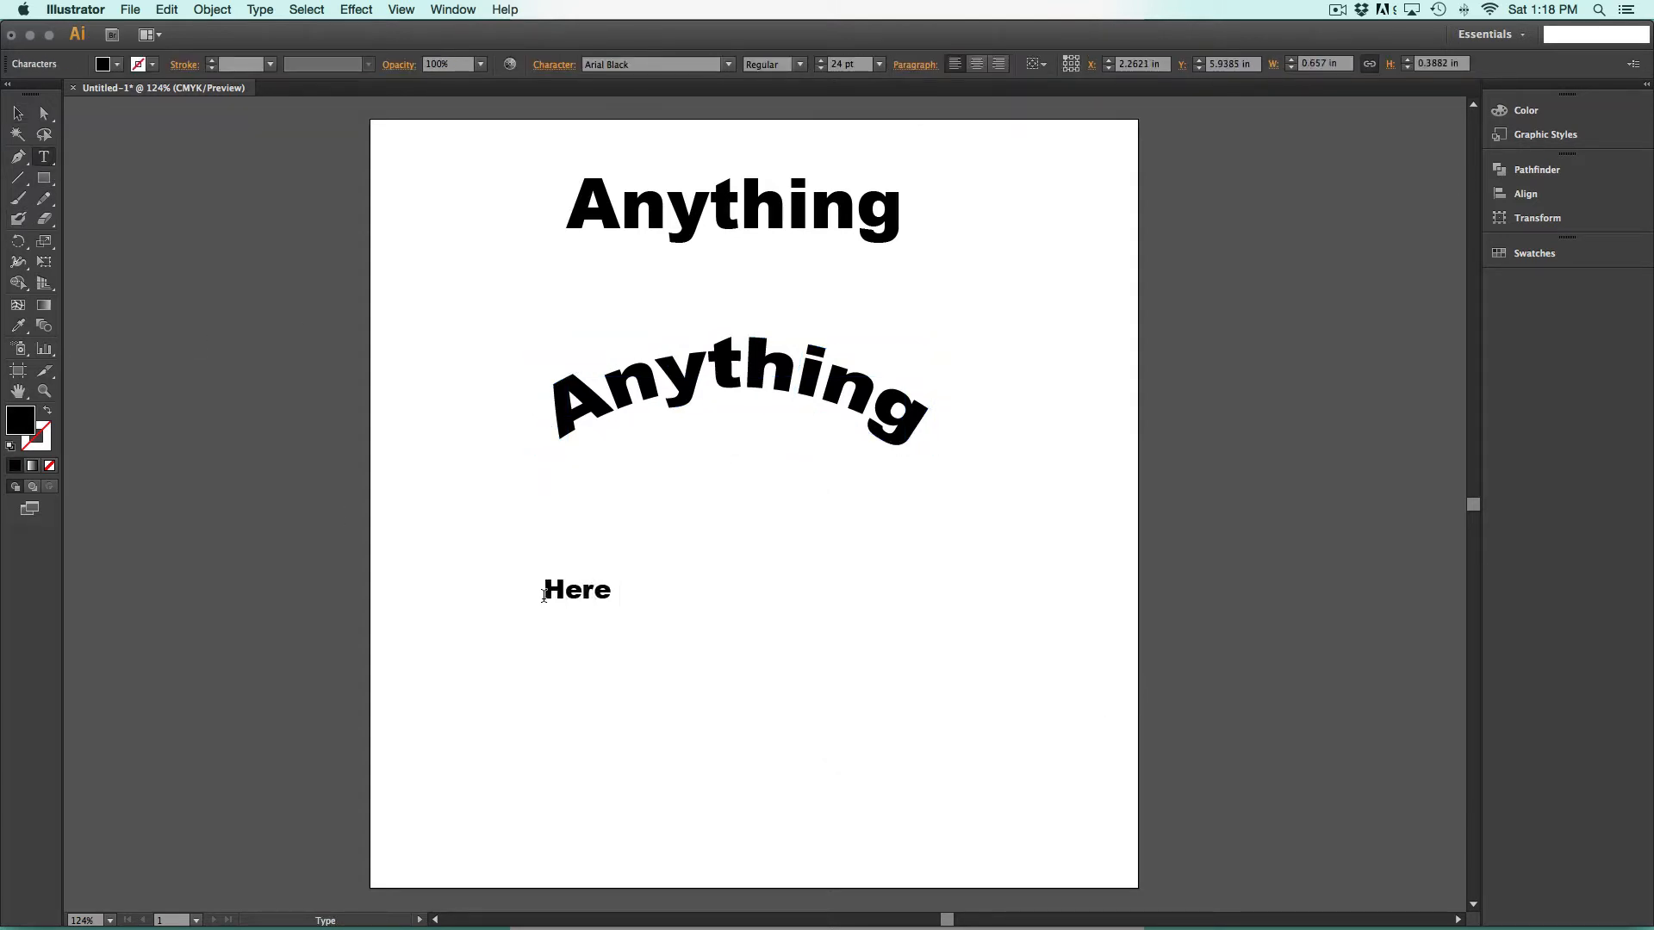
{"action": "type", "text": " is my copy"}
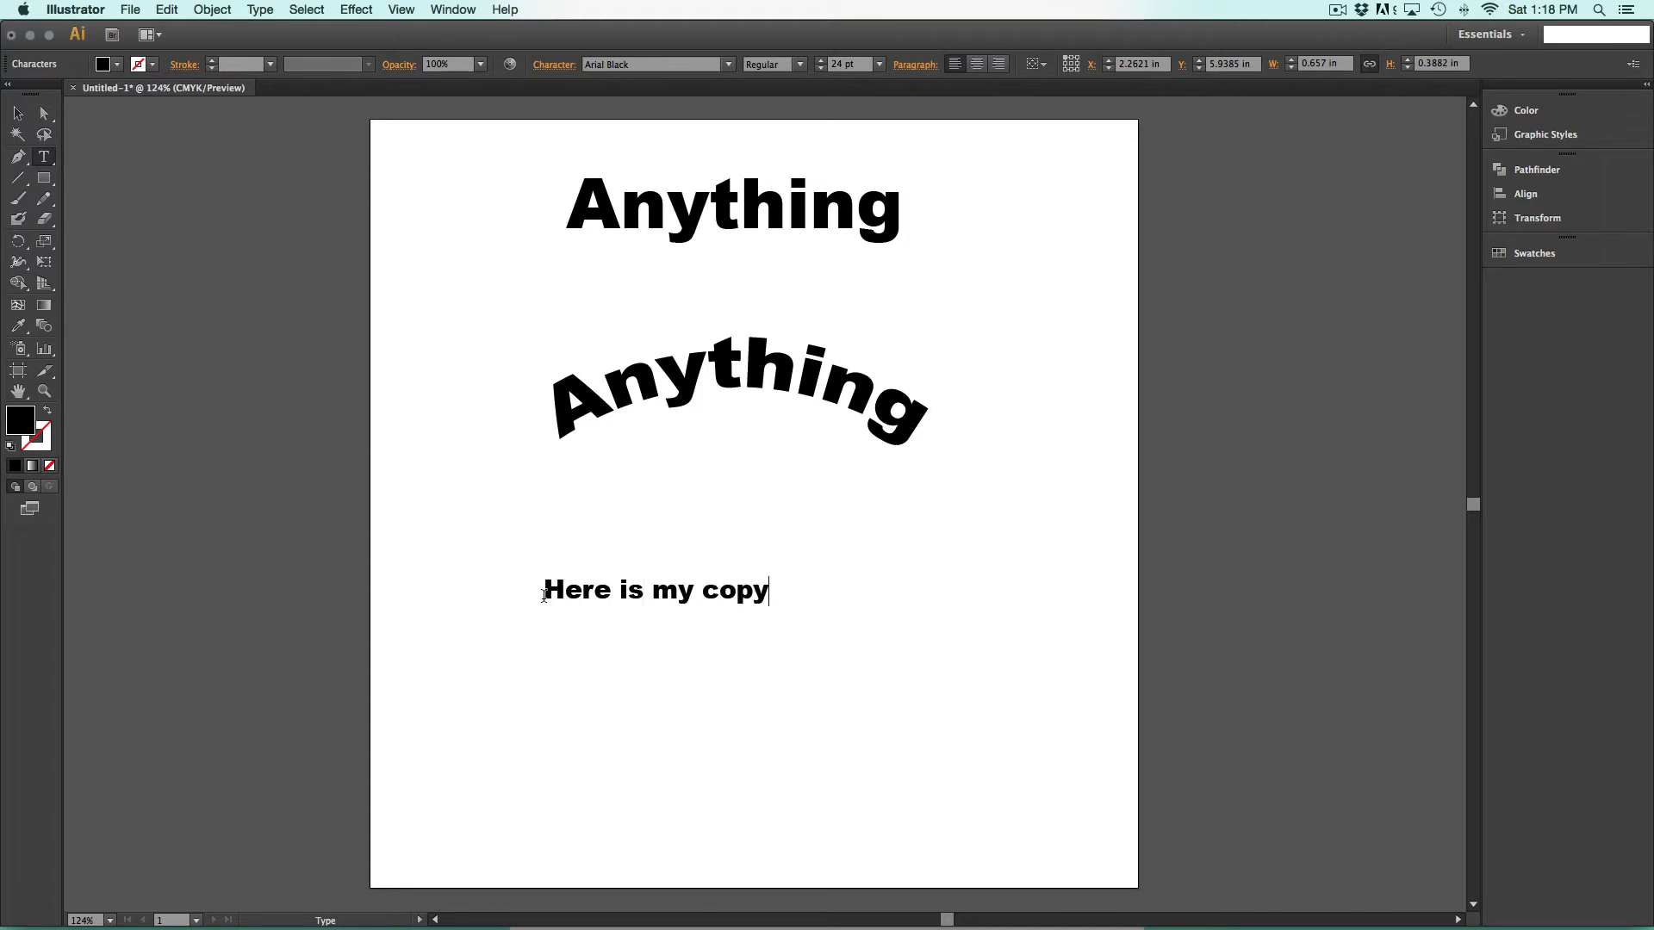
{"action": "type", "text": " text blakjlsdjflaskdj"}
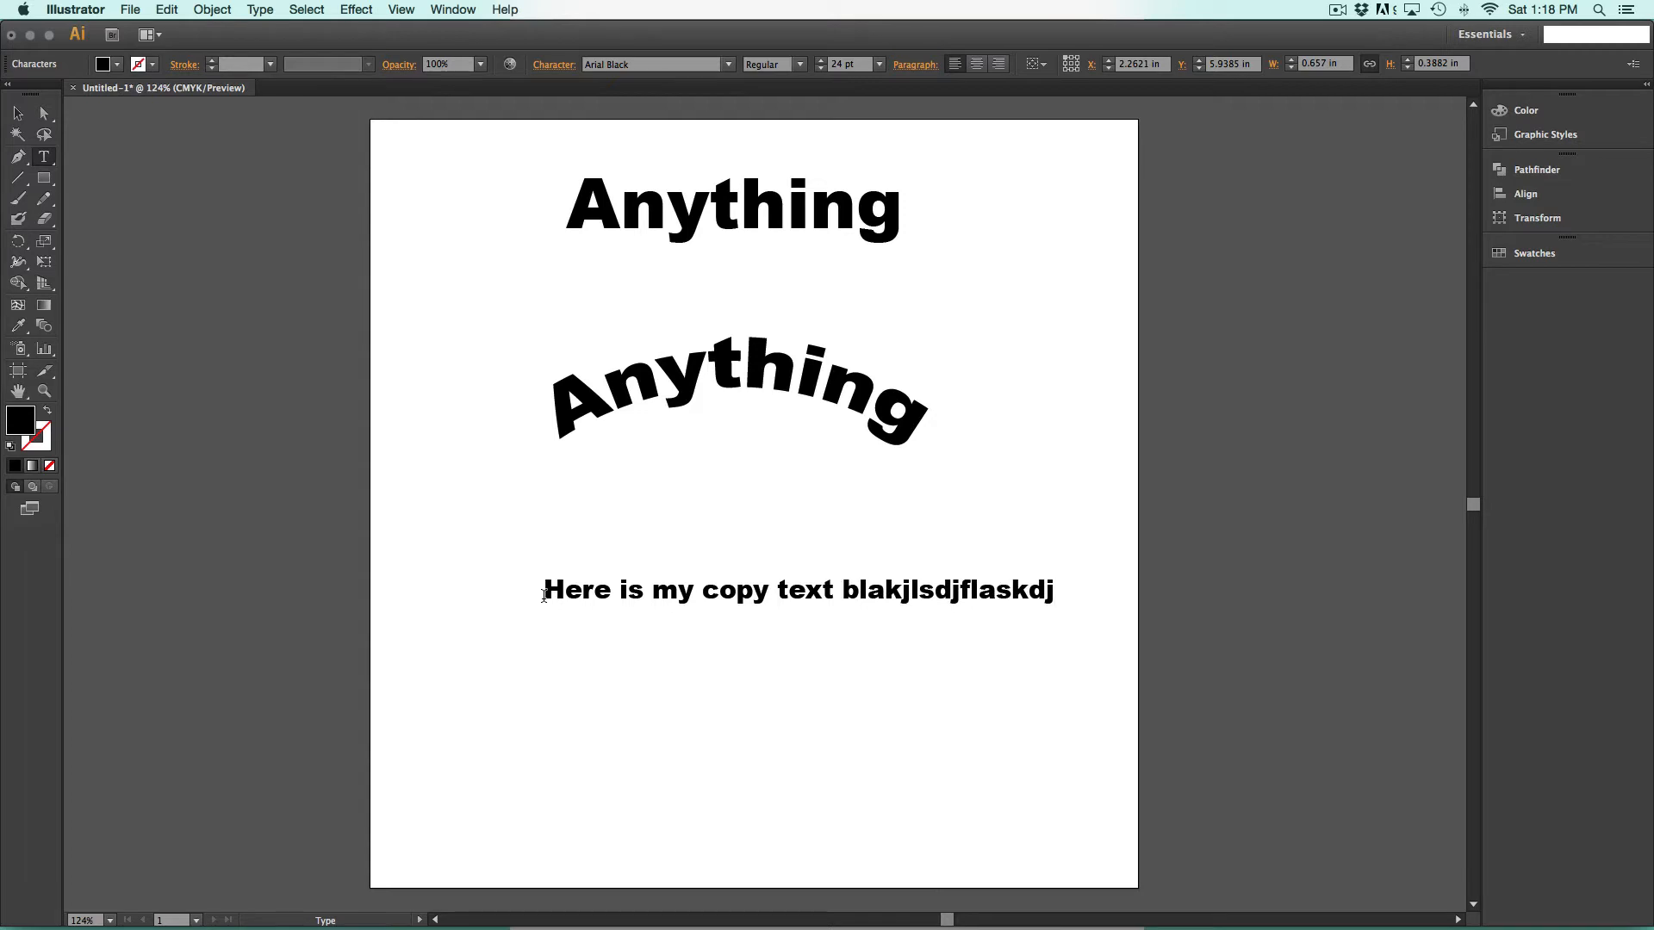
{"action": "key", "text": "Return"}
{"action": "type", "text": "sdf;lkajsdlfkjalskdjf;laksdjflaksjdf"}
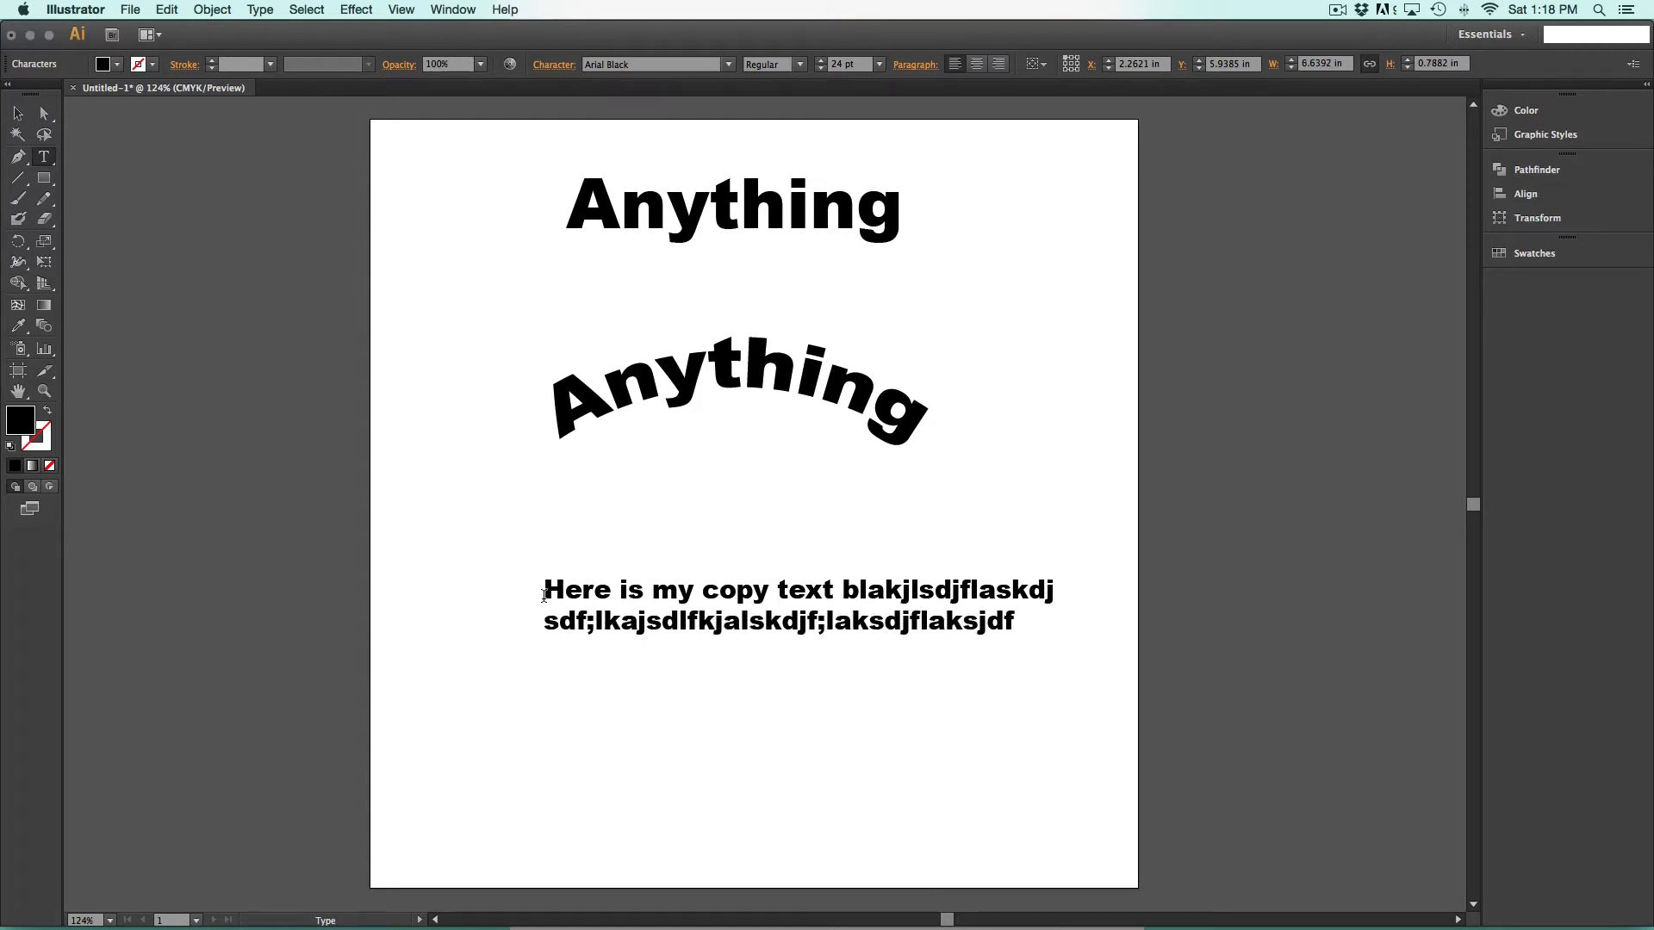
{"action": "key", "text": "Return"}
{"action": "type", "text": "sdfalskdjflaksjdf;lkajsdf;lkjasd;lfkj."}
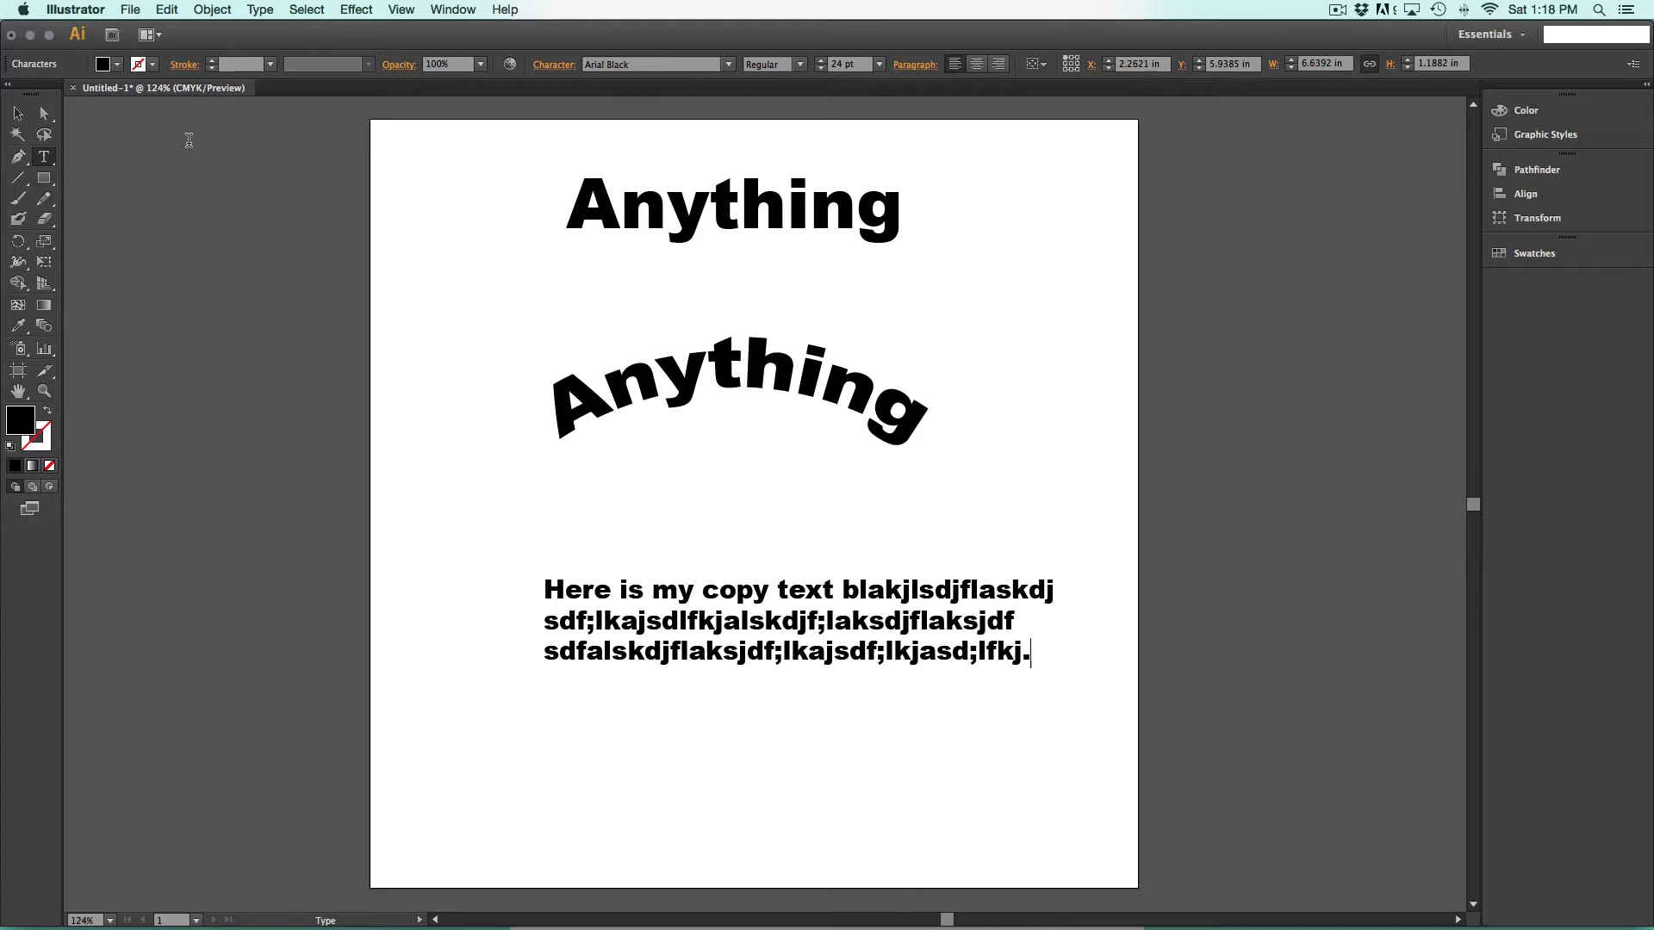
{"action": "left_click", "coordinate": [21, 118]}
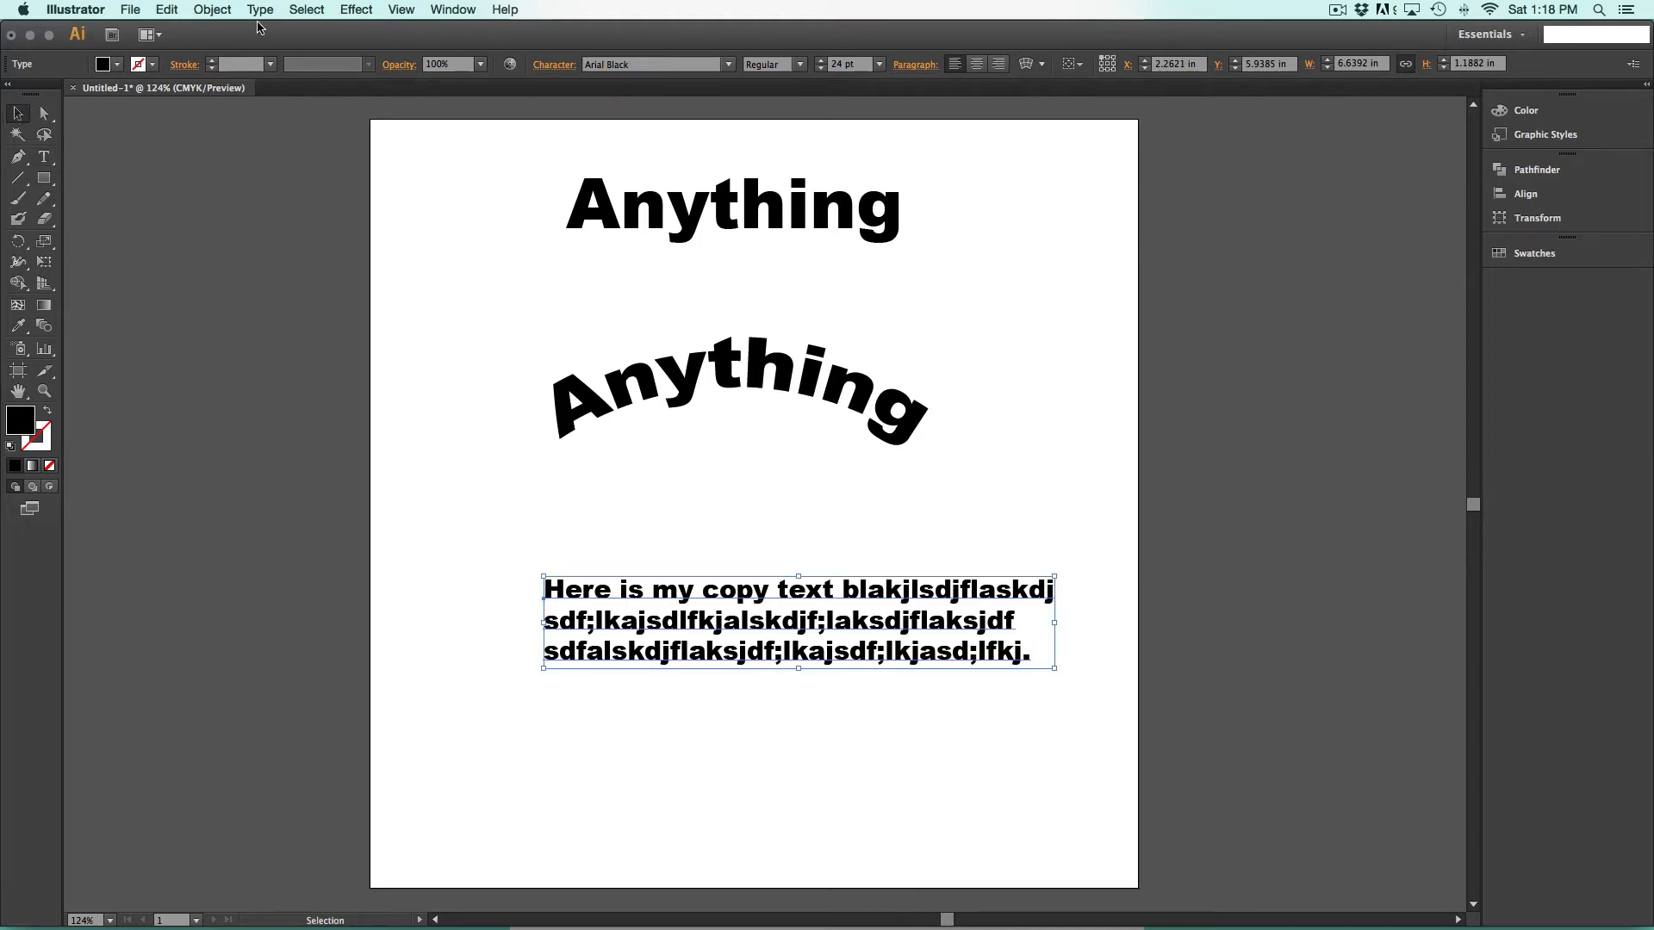
- Try a horizontal Arc envelope warp with -91% bend on the three-line text block
{"action": "left_click", "coordinate": [221, 12]}
{"action": "mouse_move", "coordinate": [290, 382]}
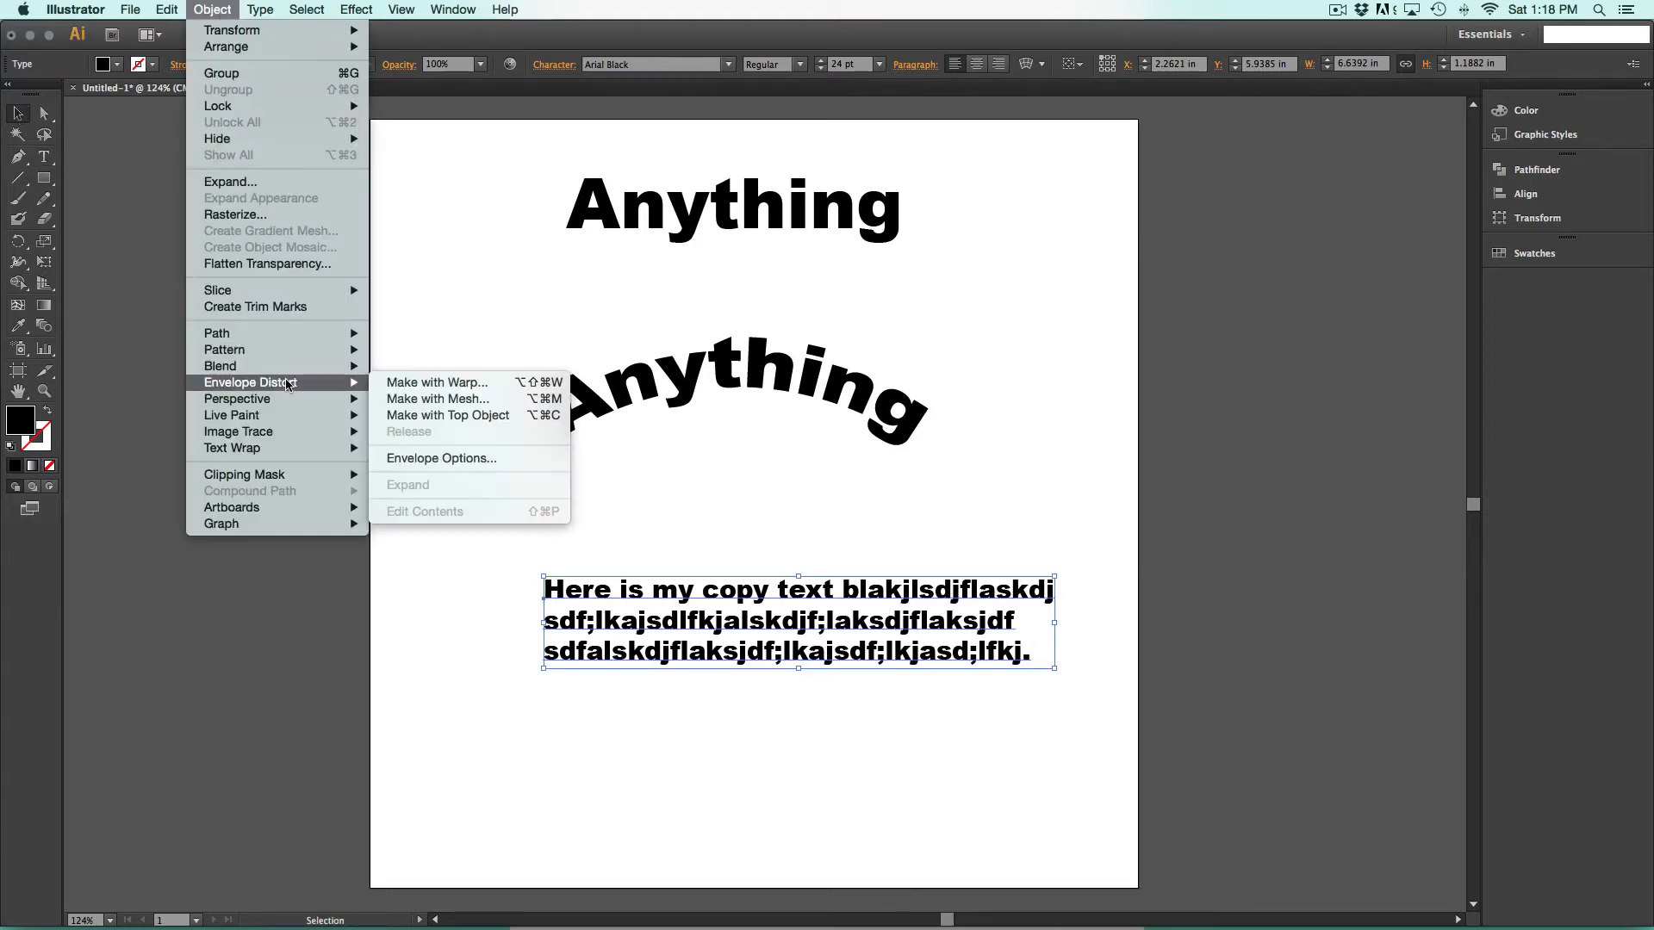
{"action": "left_click", "coordinate": [396, 381]}
{"action": "left_click", "coordinate": [873, 686]}
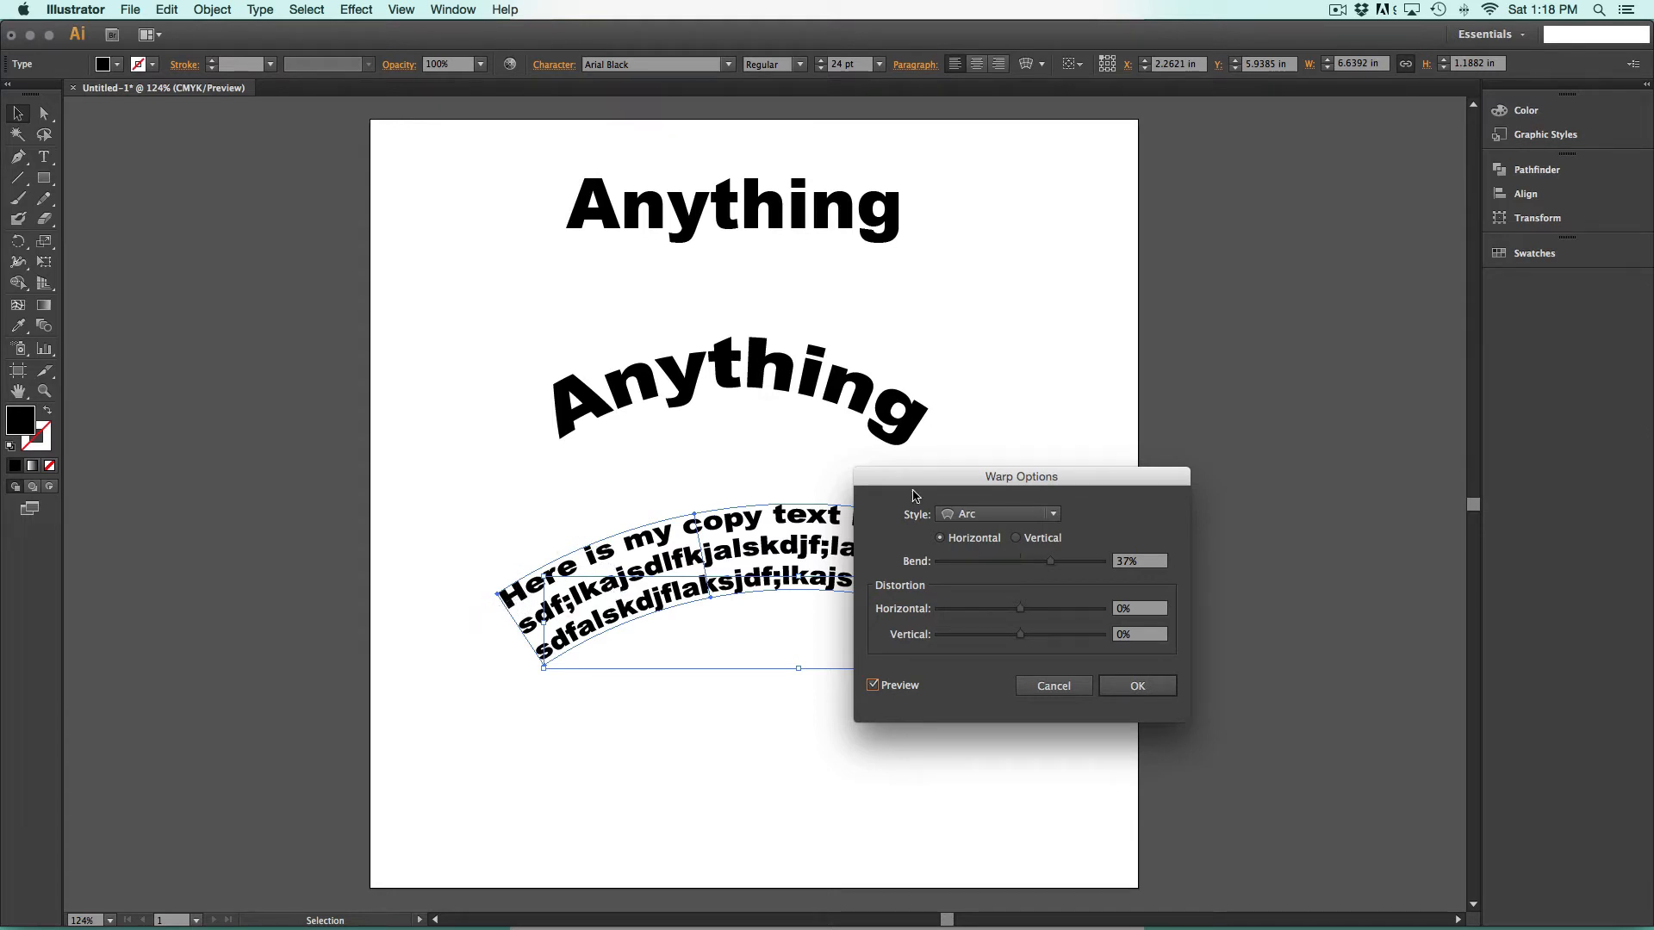
{"action": "left_click_drag", "start_coordinate": [935, 483], "coordinate": [1192, 575]}
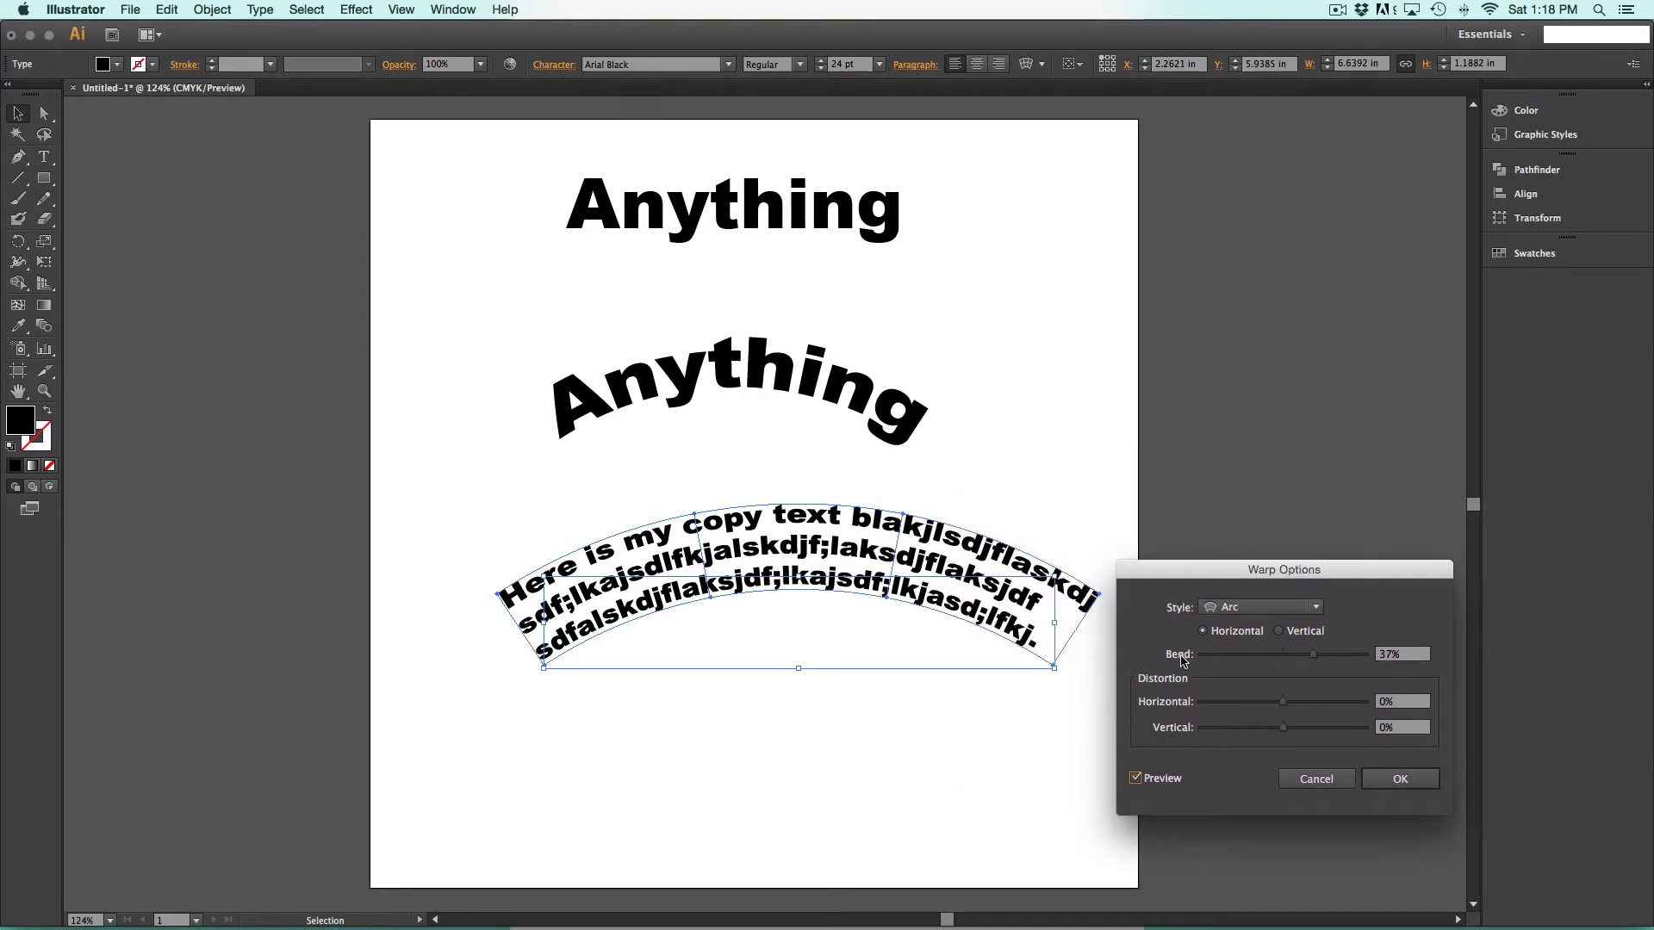
{"action": "left_click_drag", "start_coordinate": [1314, 655], "coordinate": [1208, 660]}
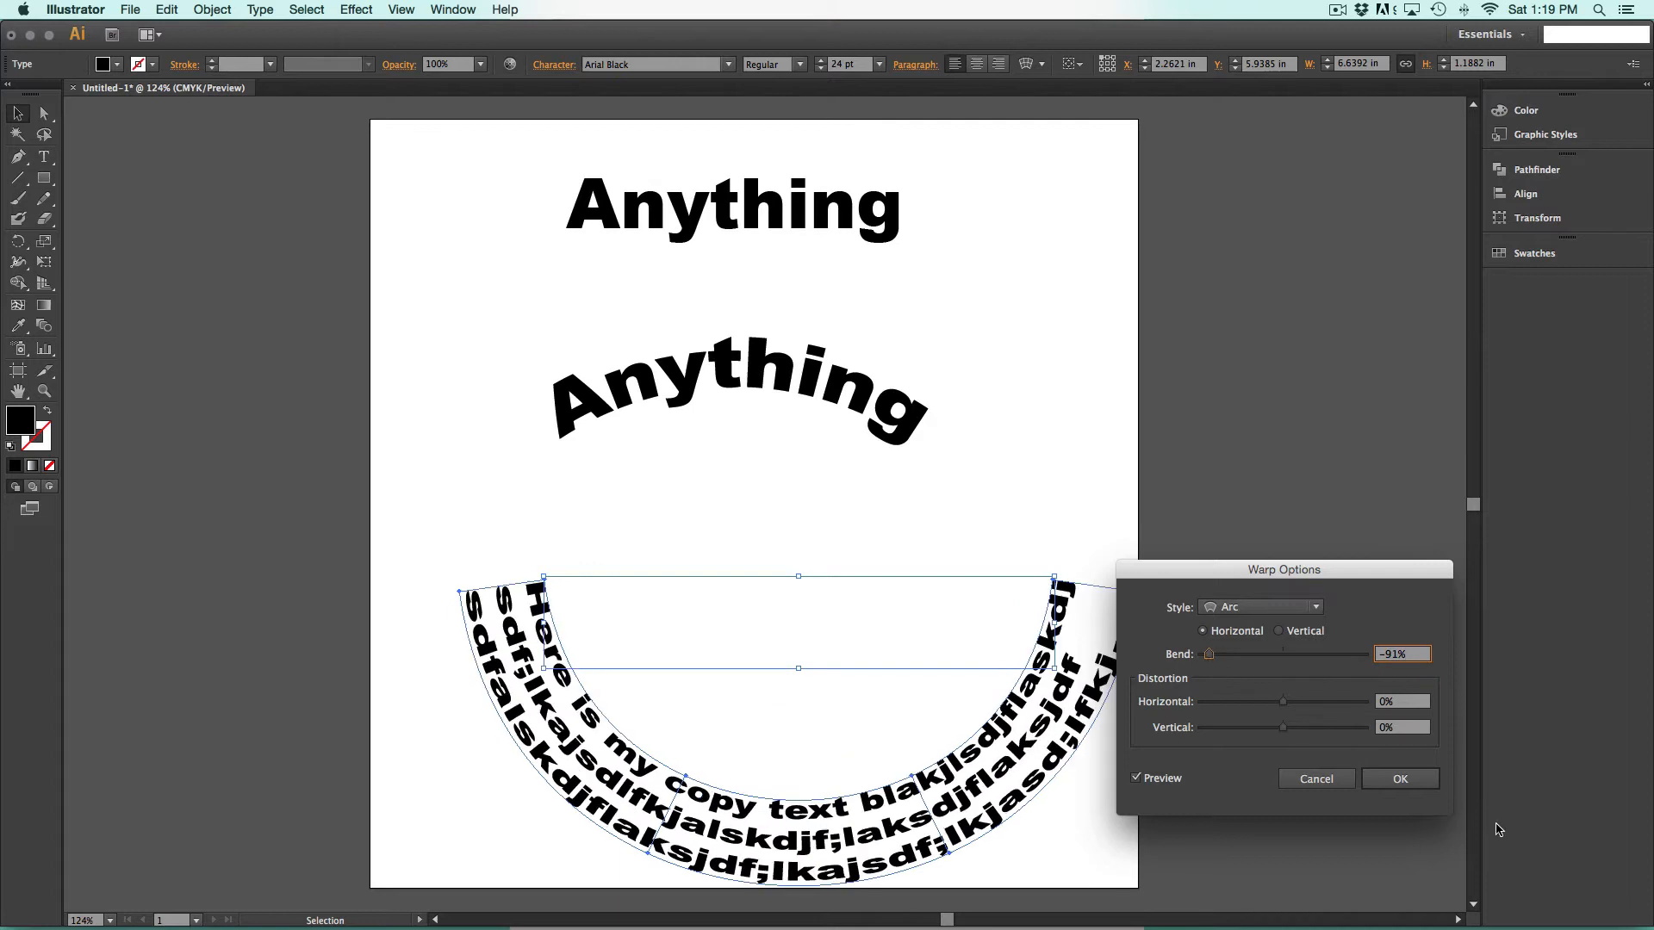
{"action": "left_click", "coordinate": [1318, 779]}
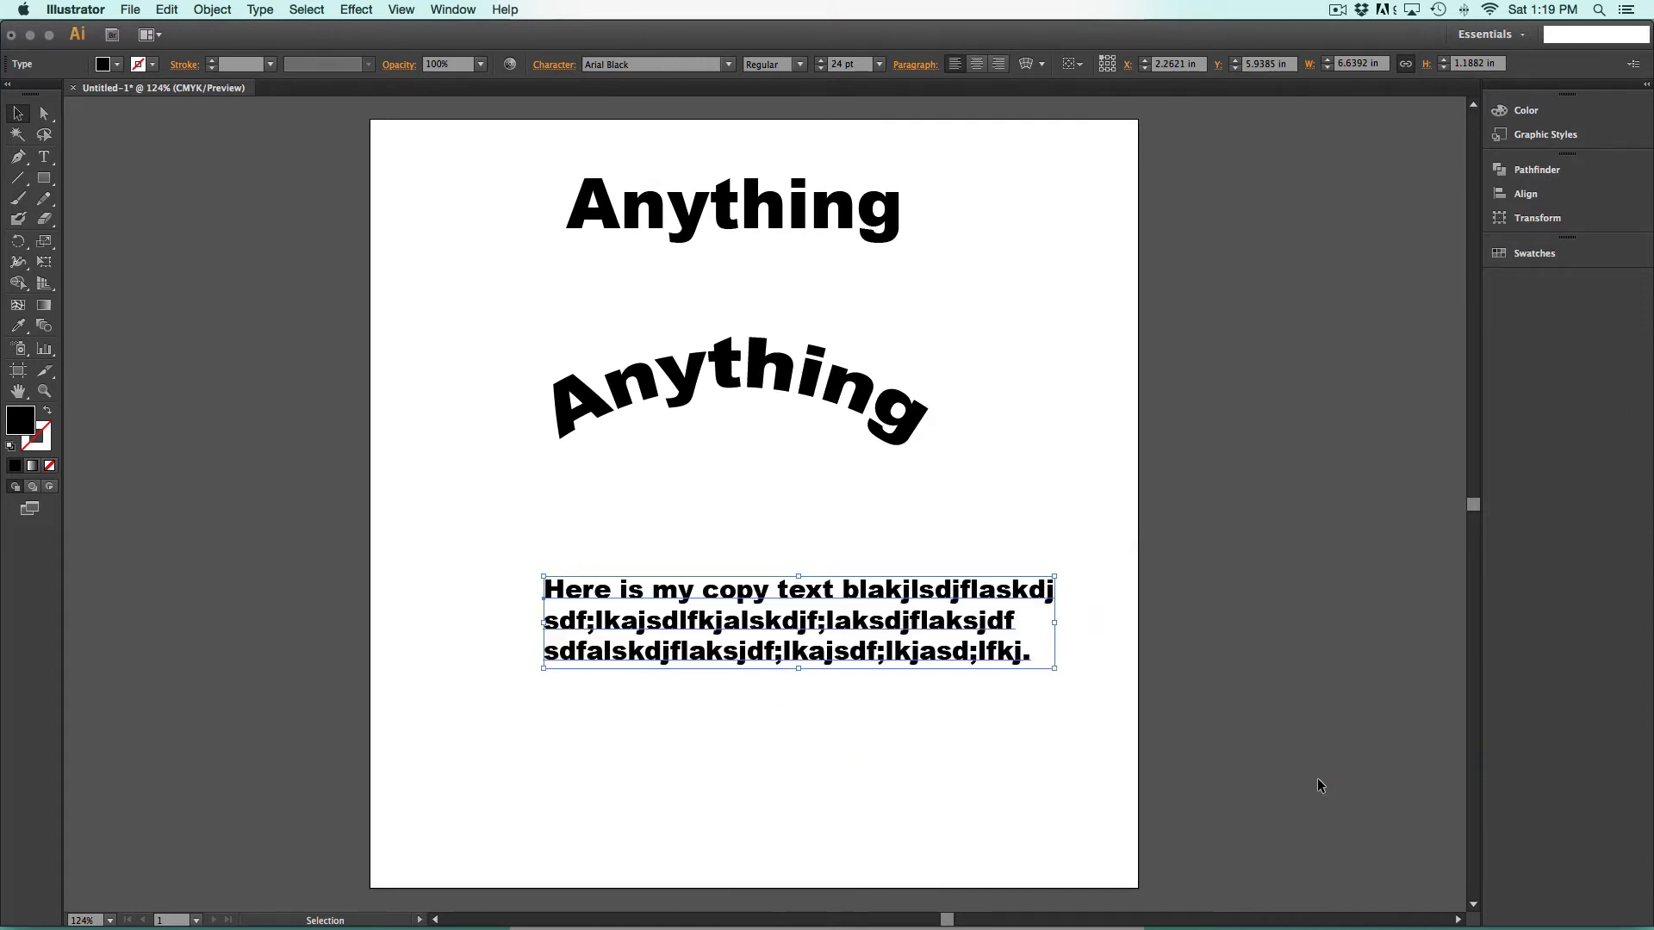
- Try deleting the three-line text block and moving the arched word lower, and undo both changes
{"action": "key", "text": "Delete"}
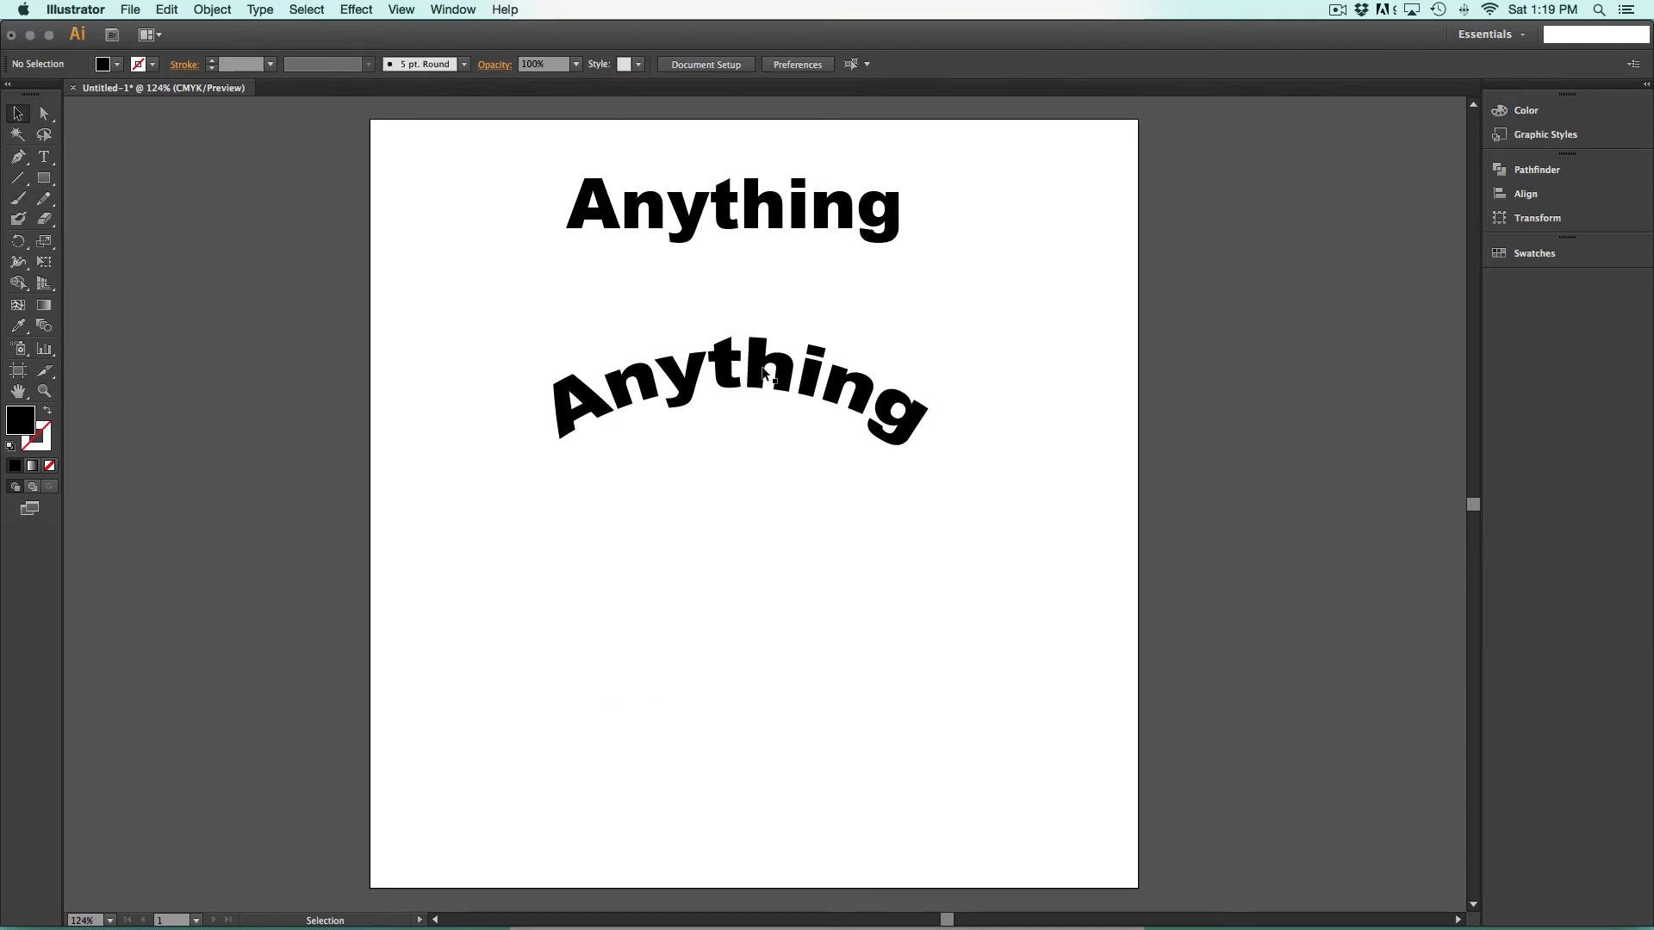
{"action": "left_click_drag", "start_coordinate": [762, 372], "coordinate": [743, 642]}
{"action": "key", "text": "super+z"}
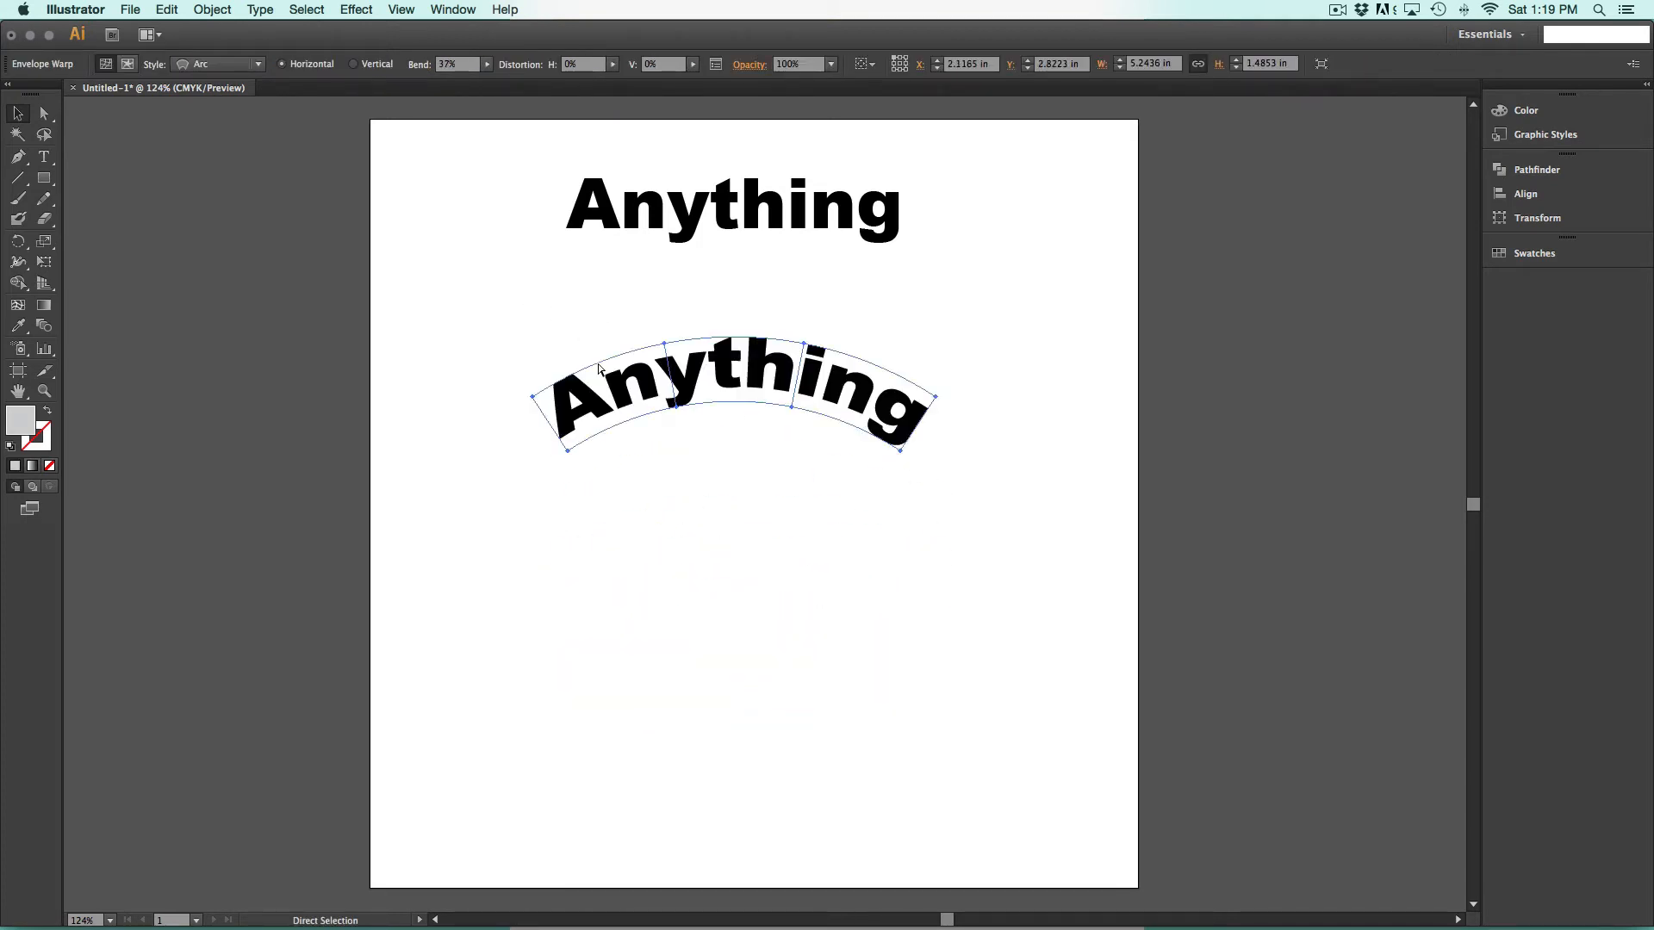
{"action": "key", "text": "super+z"}
- Move the three-line text block up beneath the arched word and draw a wavy open path about 6.3 in wide below it
{"action": "left_click_drag", "start_coordinate": [758, 622], "coordinate": [719, 555]}
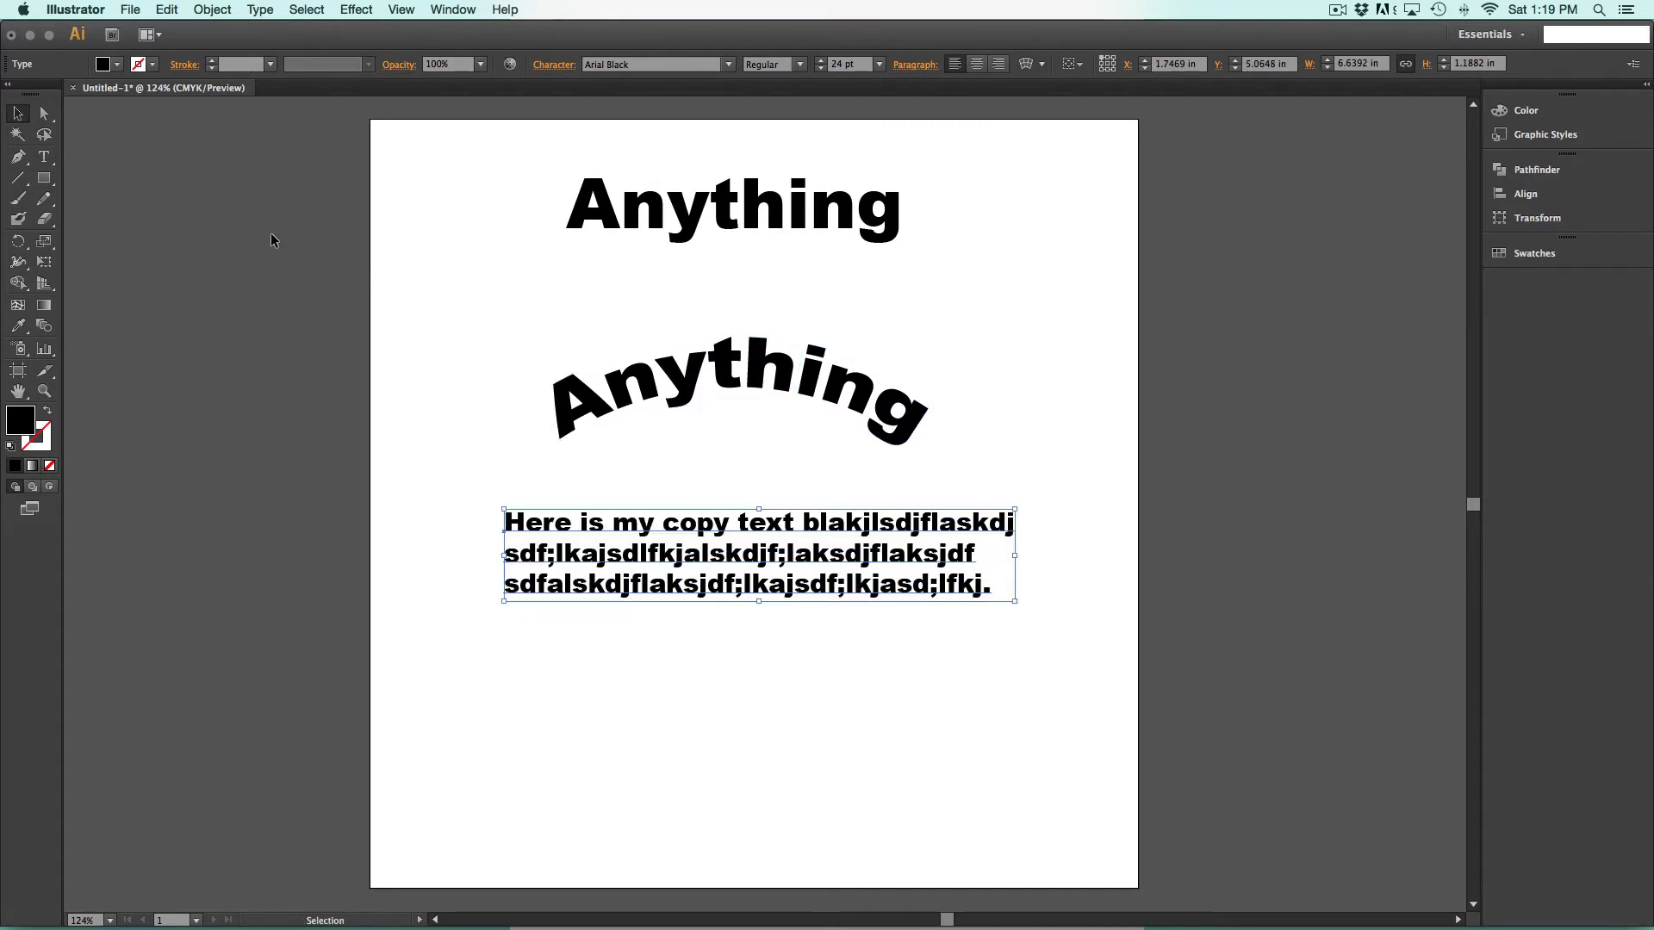
{"action": "left_click", "coordinate": [42, 159]}
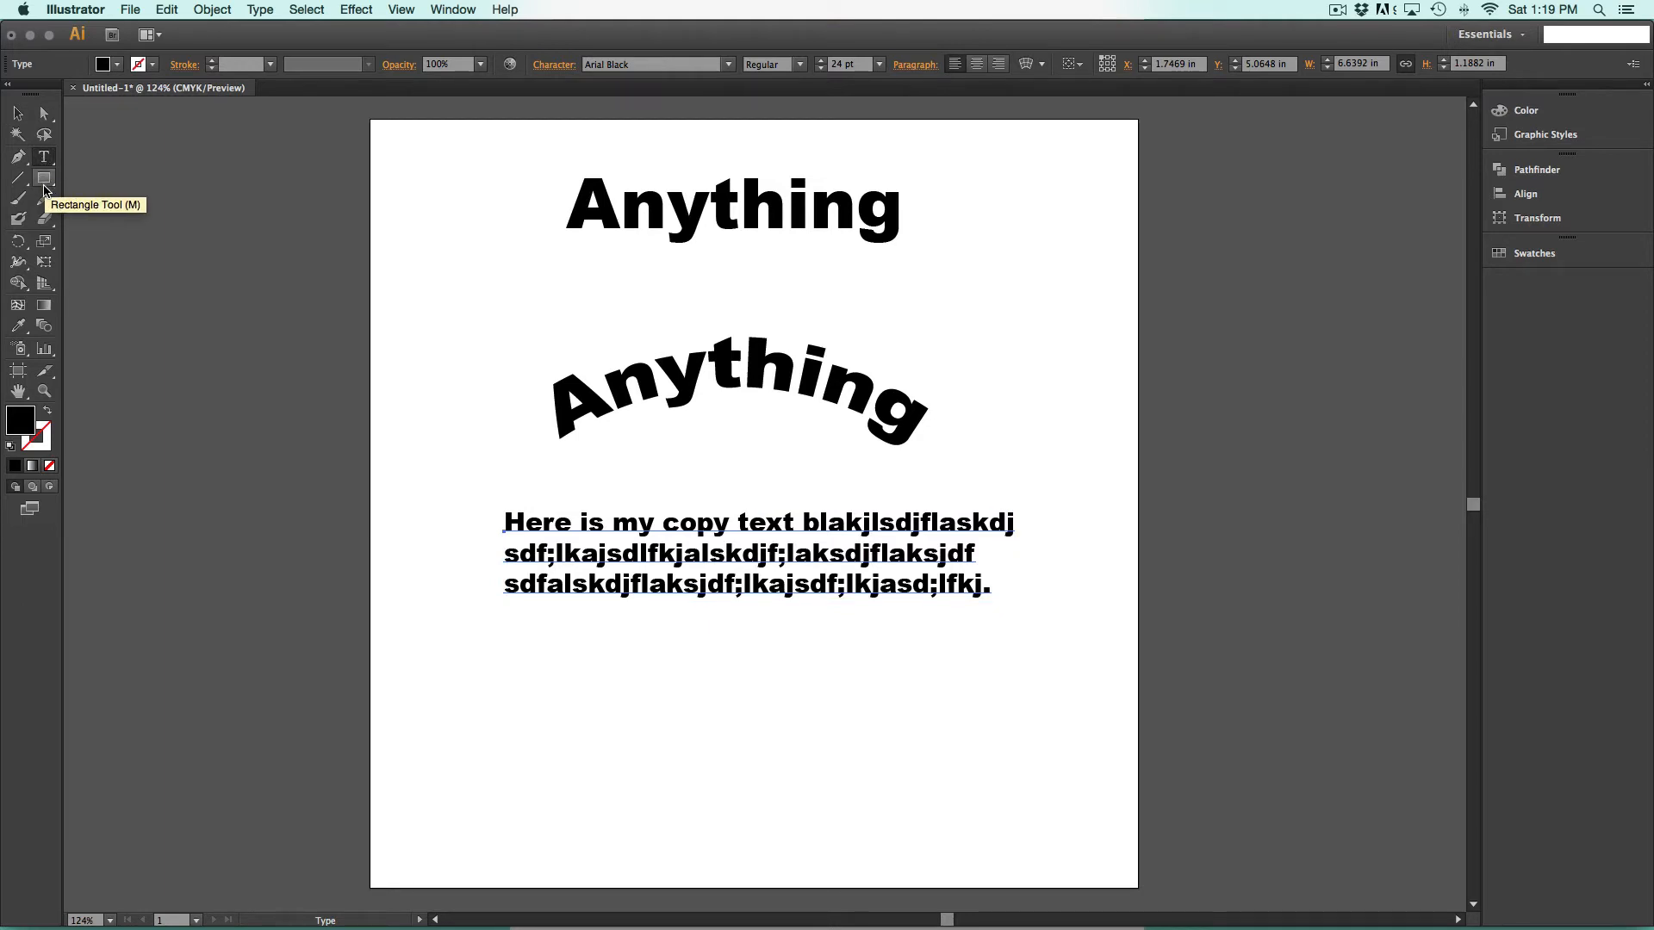
{"action": "left_click", "coordinate": [21, 161]}
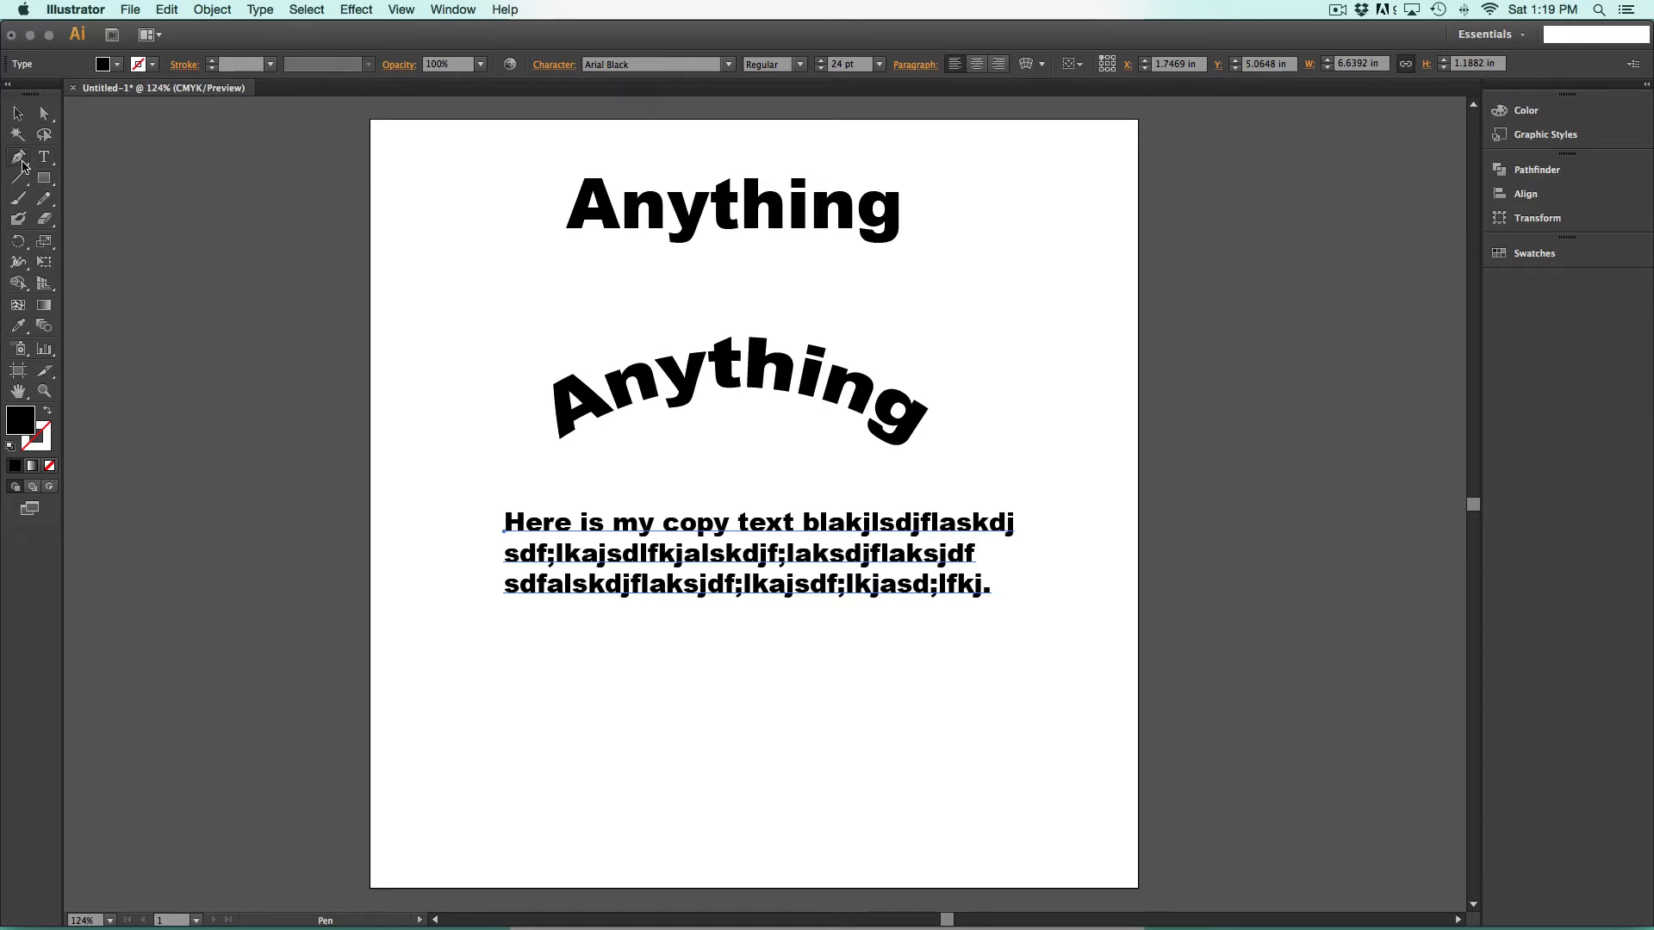
{"action": "left_click", "coordinate": [442, 768]}
{"action": "left_click_drag", "start_coordinate": [611, 717], "coordinate": [685, 736]}
{"action": "left_click_drag", "start_coordinate": [820, 747], "coordinate": [962, 732]}
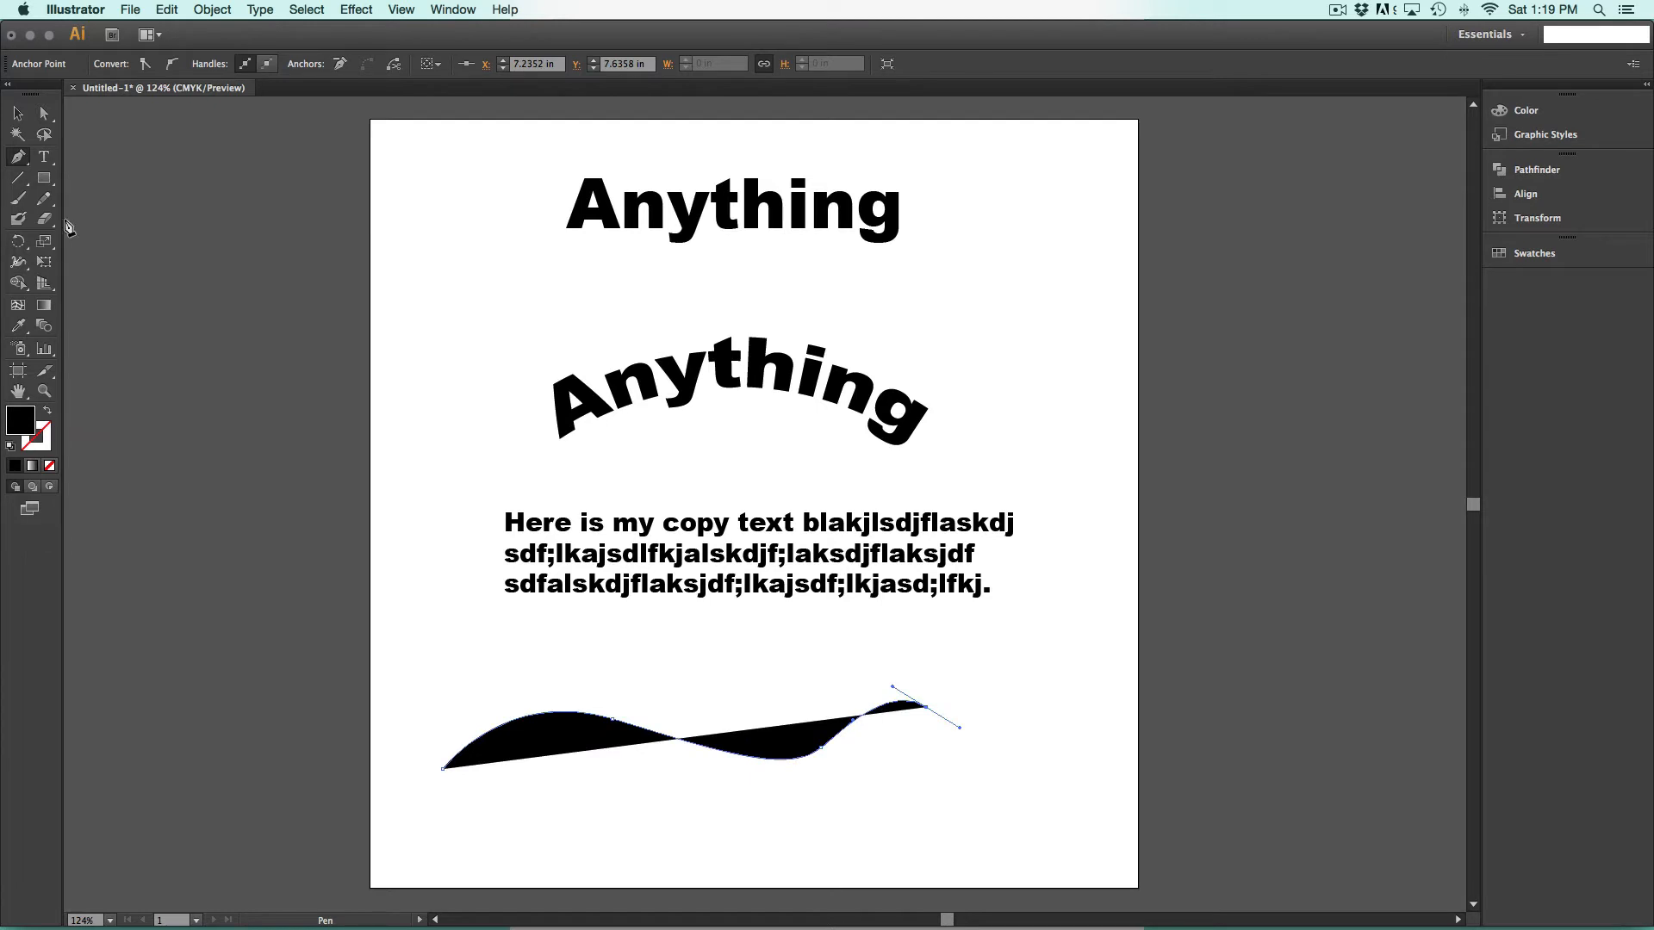
- Place the filler text "jsdf;lkajsdlfkjalskdjflaksjdfl;kajsdf" along the wavy path, starting near its left end
{"action": "left_click", "coordinate": [44, 156]}
{"action": "mouse_move", "coordinate": [679, 894]}
{"action": "left_click", "coordinate": [44, 158]}
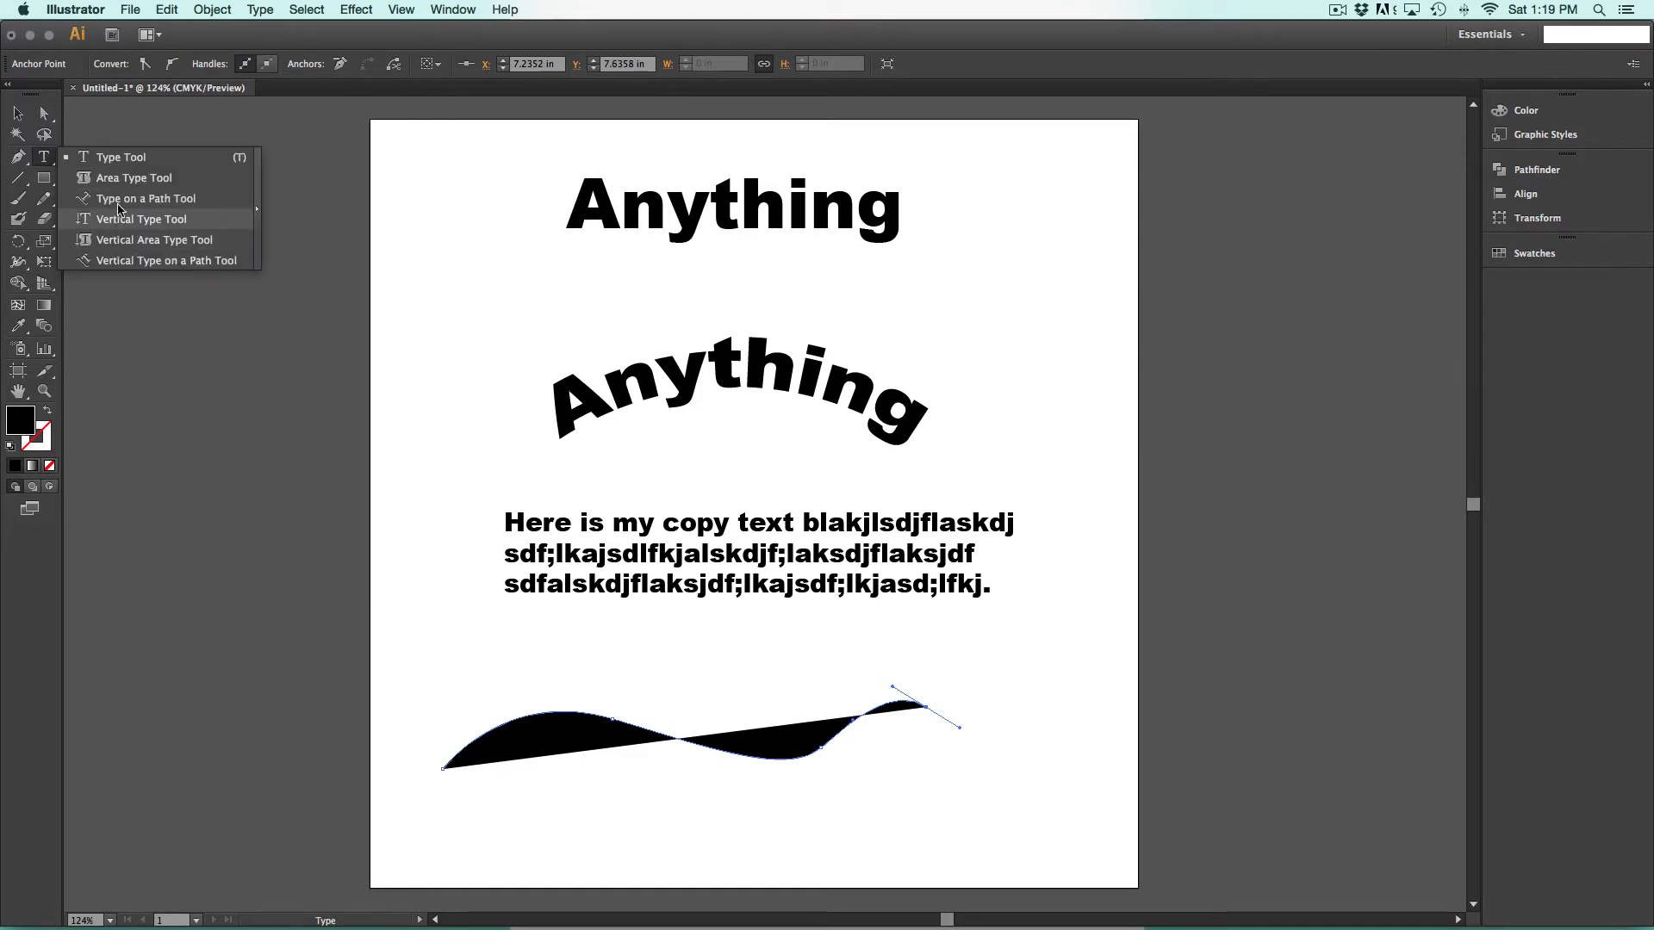
{"action": "left_click", "coordinate": [118, 200]}
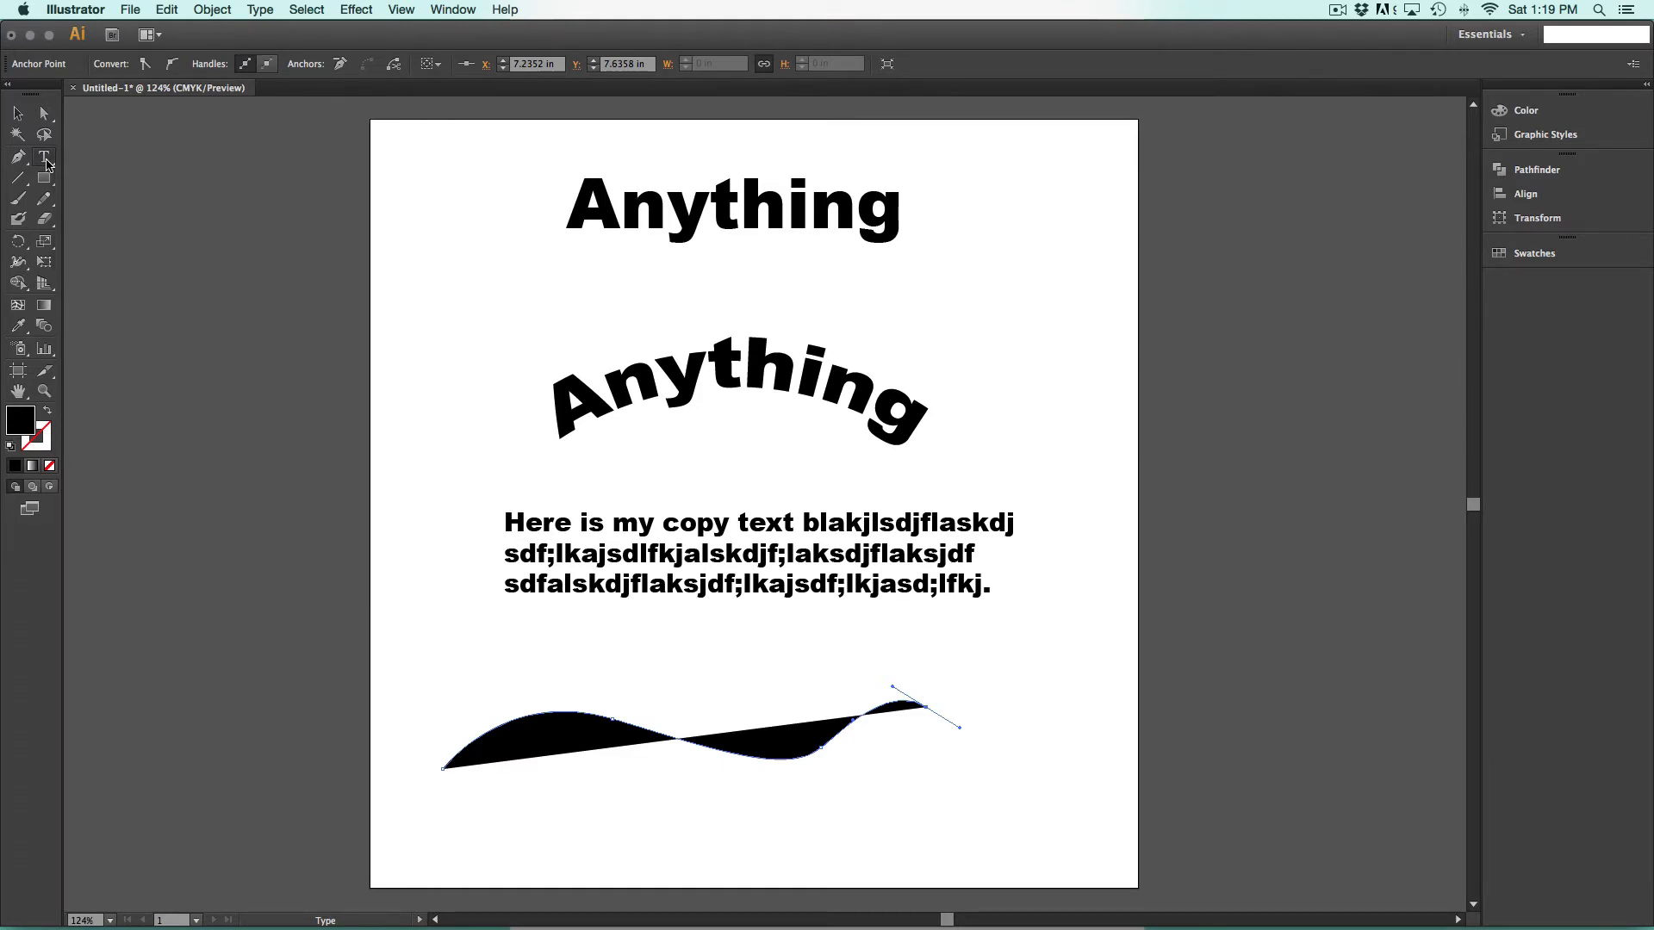
{"action": "left_click", "coordinate": [463, 747]}
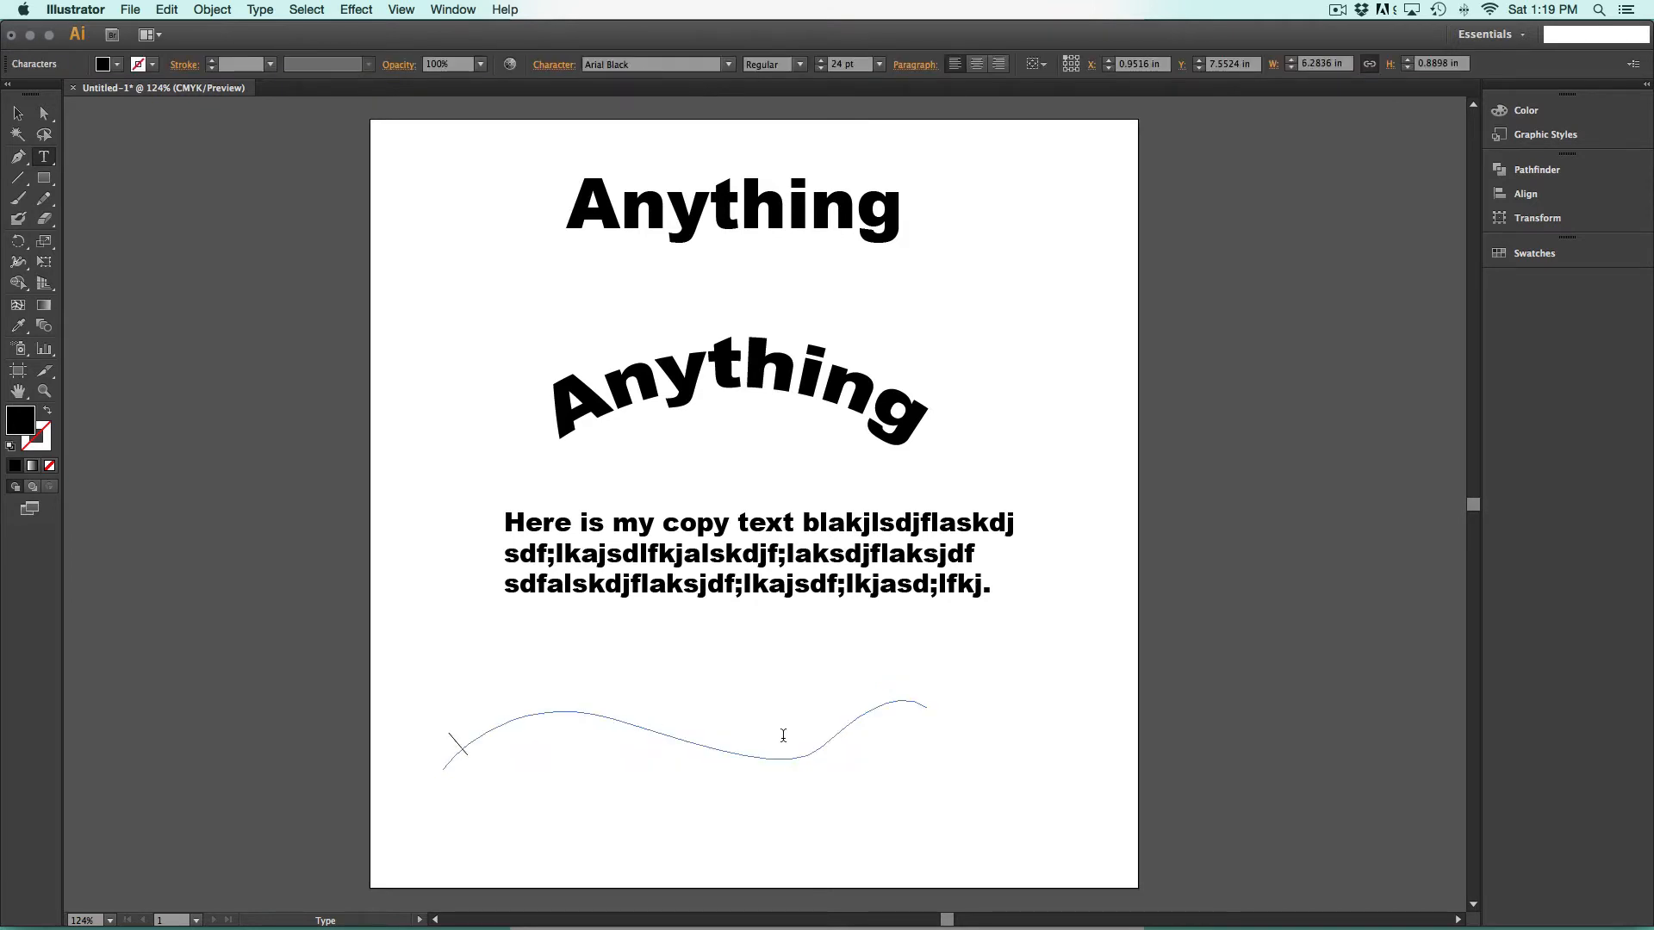
{"action": "type", "text": "jsdf;lkajsdlfkjalskdjflaksjdfl;kajsdf"}
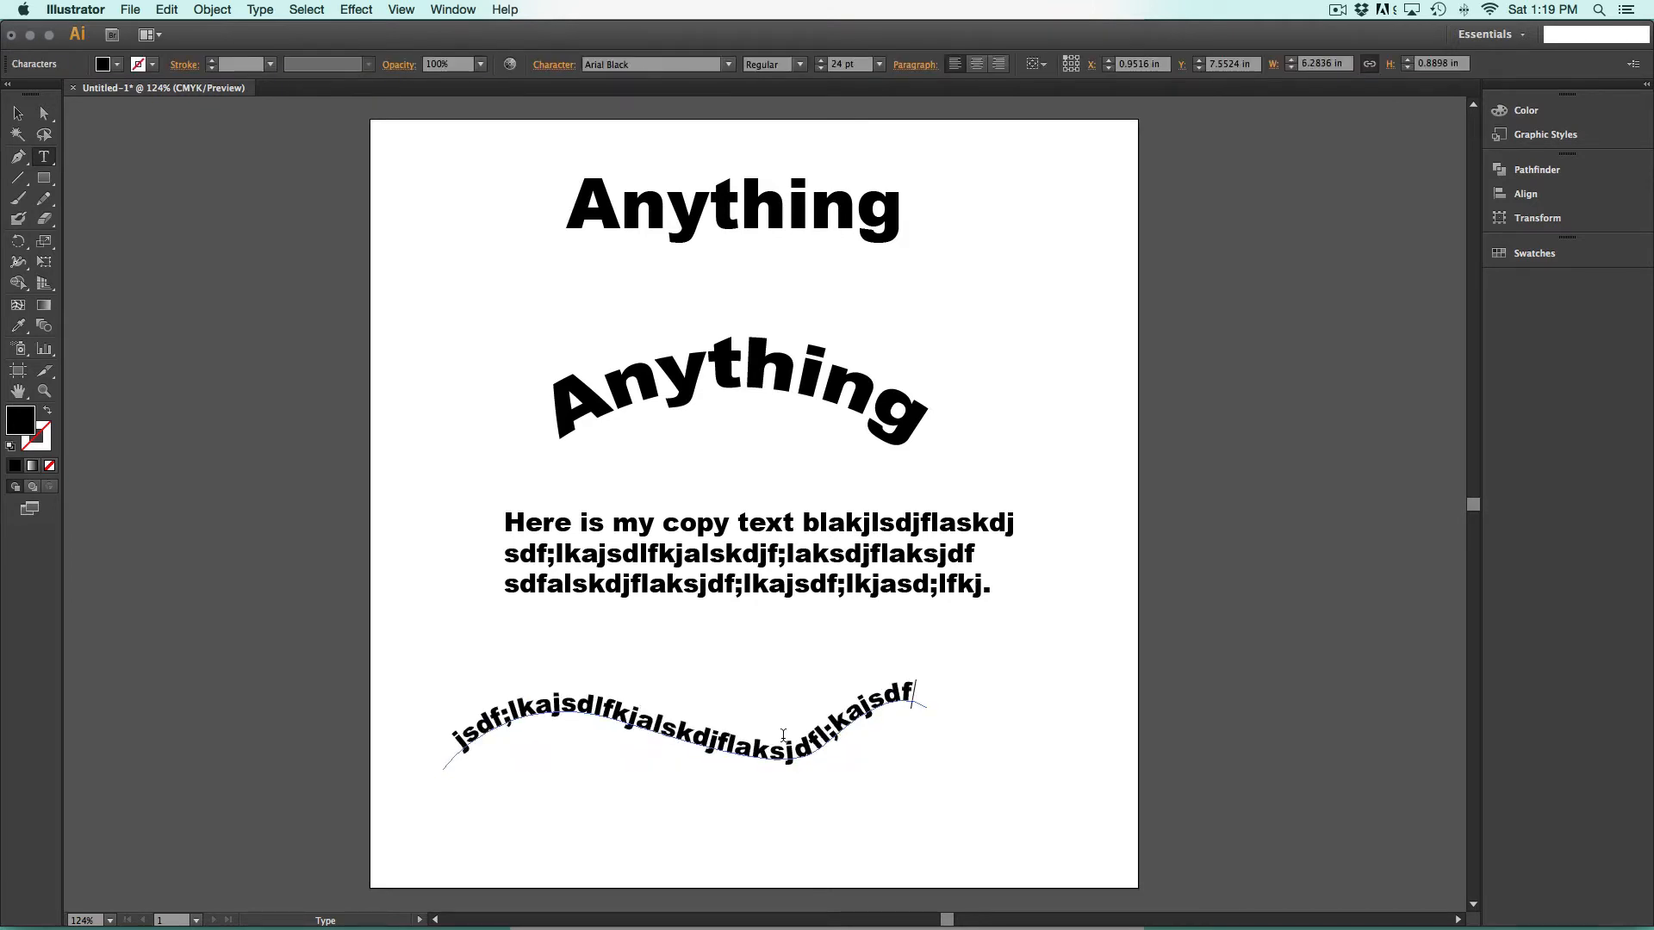
- Move the wavy path and its text about 0.94 in right and slightly up, closer to the three-line text block
{"action": "left_click", "coordinate": [44, 113]}
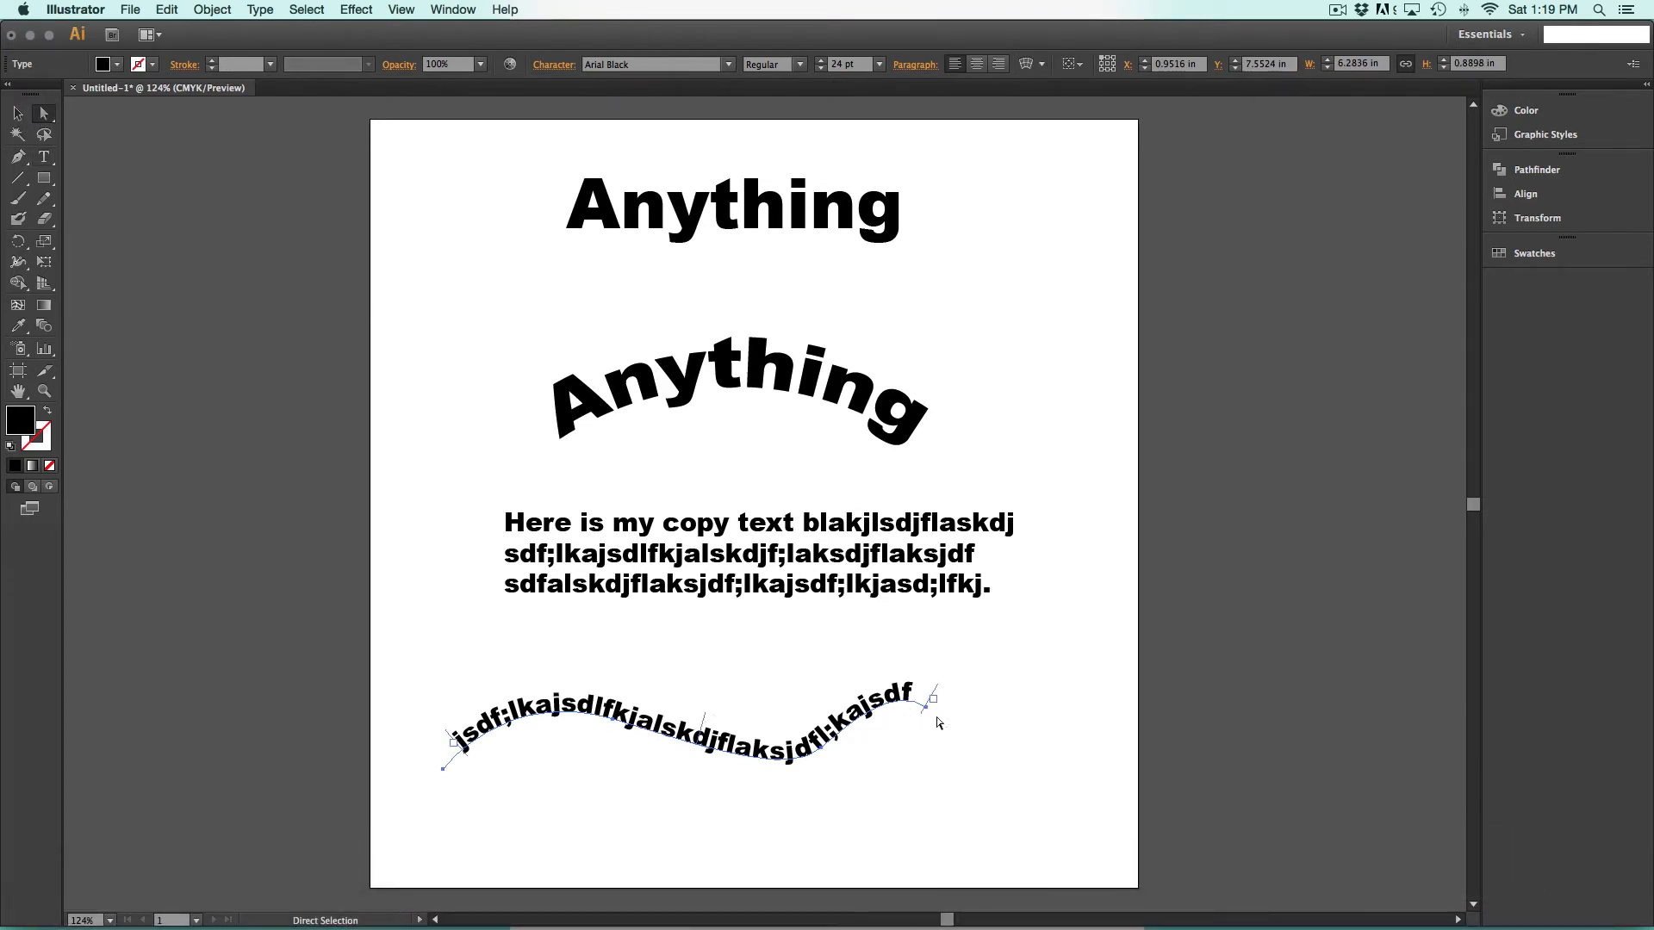
{"action": "mouse_move", "coordinate": [928, 712]}
{"action": "left_mouse_down"}
{"action": "mouse_move", "coordinate": [957, 716]}
{"action": "mouse_move", "coordinate": [906, 717]}
{"action": "left_mouse_up"}
{"action": "left_click_drag", "start_coordinate": [823, 748], "coordinate": [894, 731]}
- Edit the wavy path's text by removing a few characters before the path's trough and inserting "asdfasd" there
{"action": "double_click", "coordinate": [894, 730]}
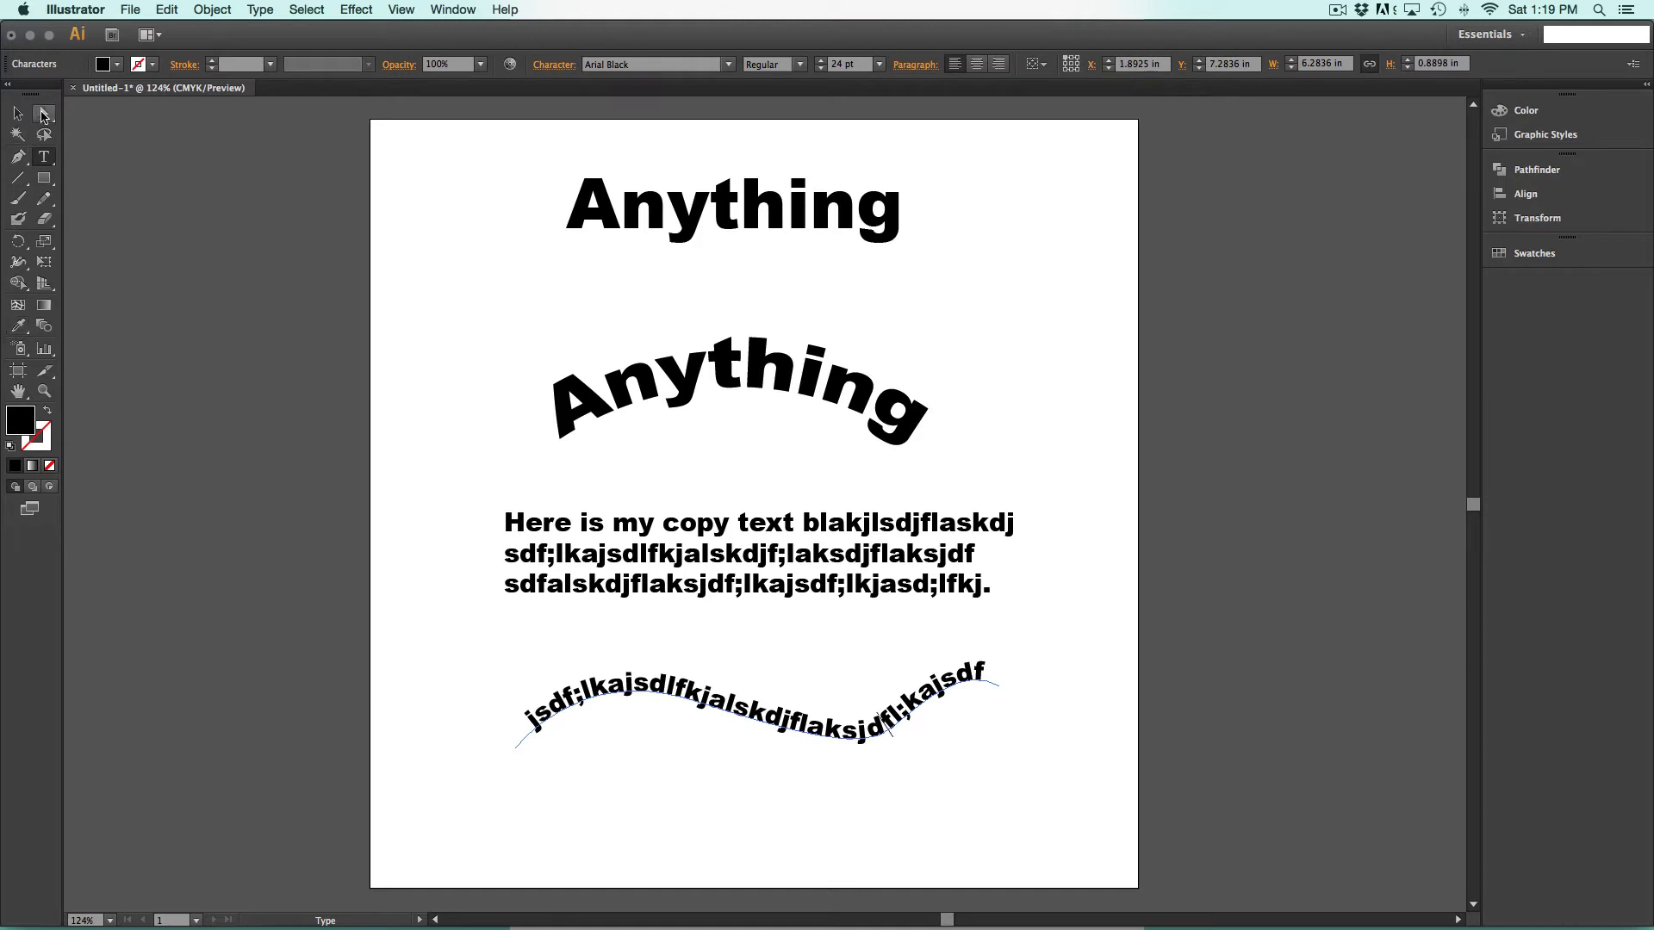
{"action": "key", "text": "BackSpace"}
{"action": "key", "text": "BackSpace"}
{"action": "key", "text": "BackSpace"}
{"action": "key", "text": "BackSpace"}
{"action": "type", "text": "asdfasd"}
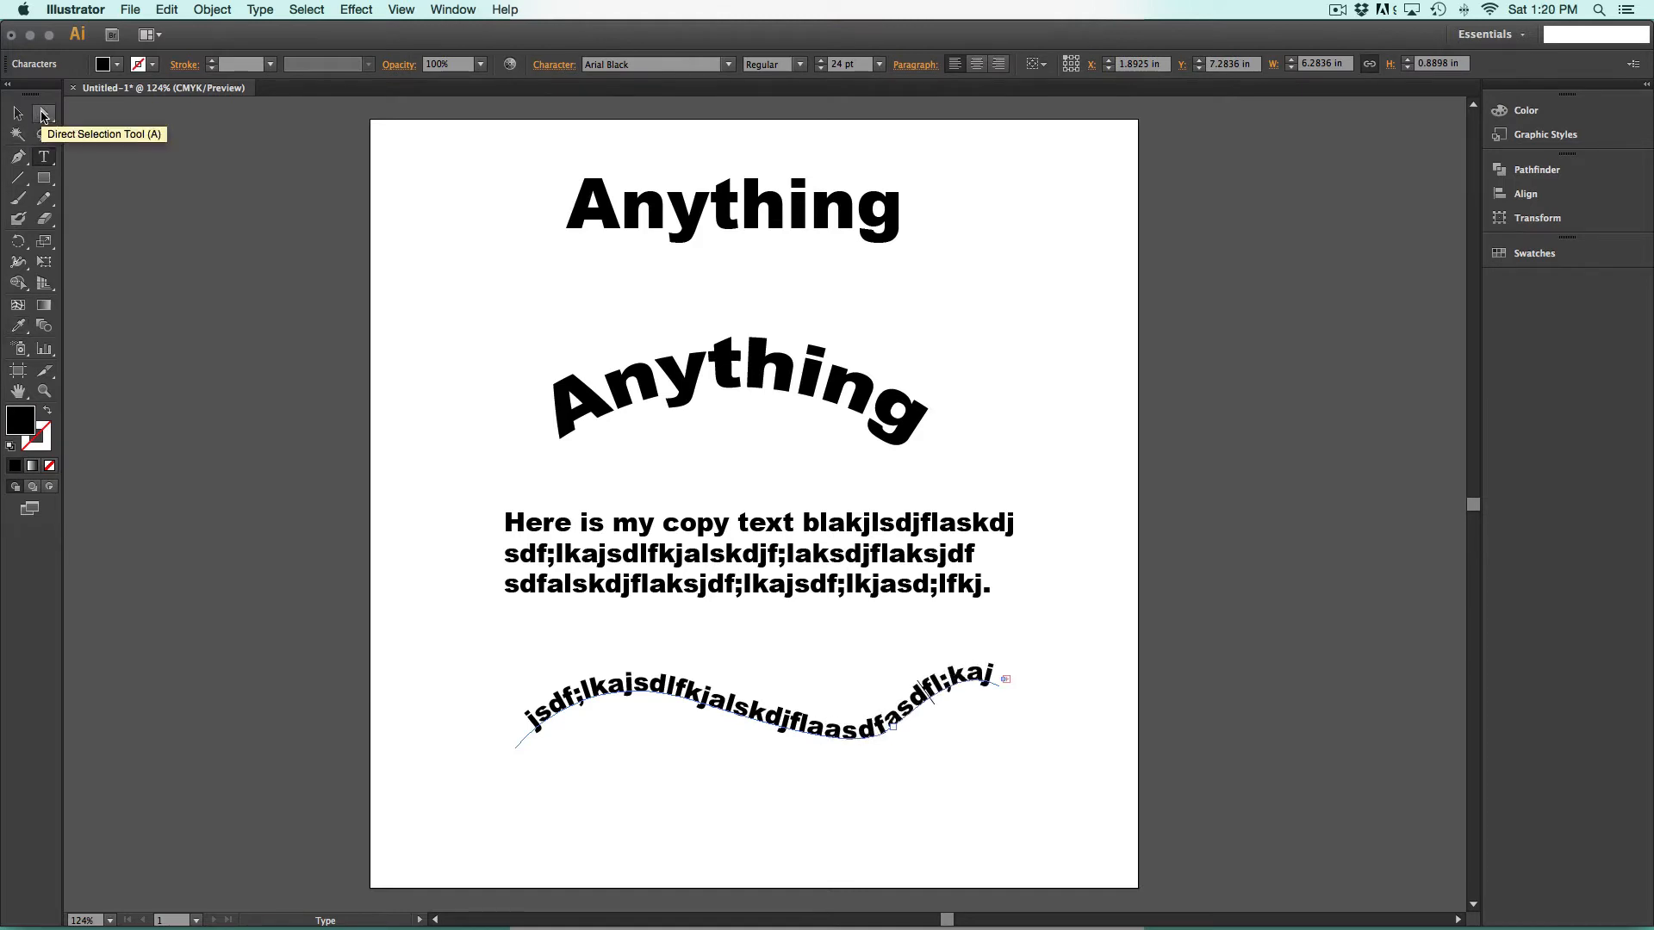
- Reshape the wavy text path by lowering its trough anchor and raising its crest anchor up and to the left
{"action": "left_click", "coordinate": [43, 114]}
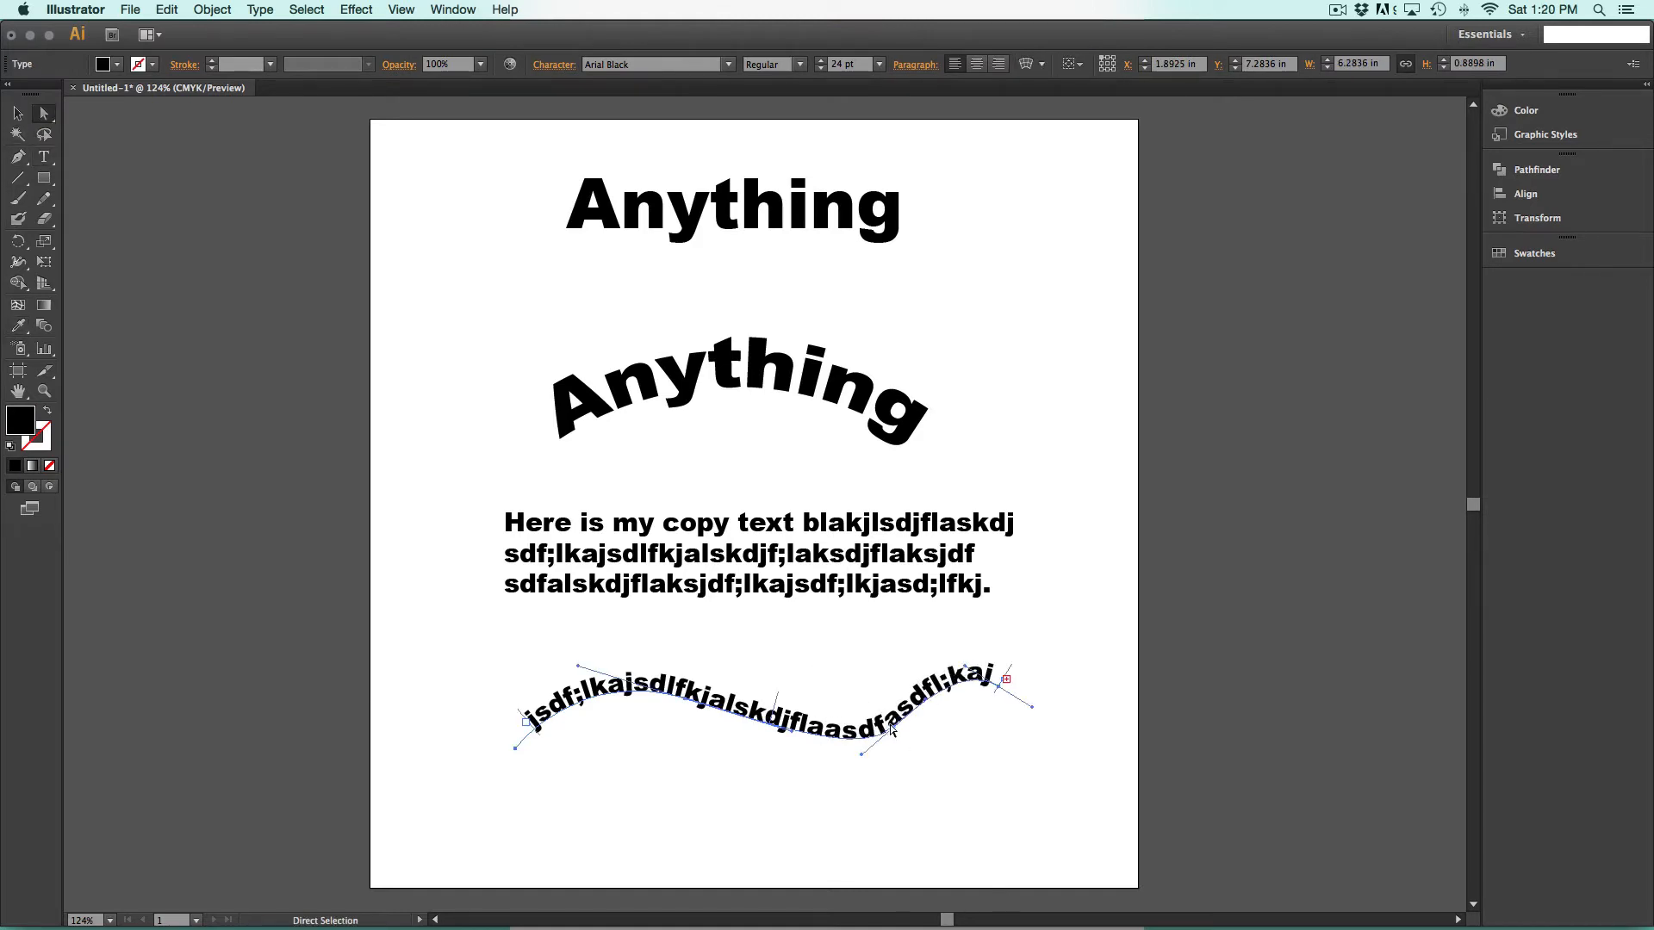
{"action": "left_click_drag", "start_coordinate": [893, 730], "coordinate": [892, 758]}
{"action": "left_click_drag", "start_coordinate": [685, 698], "coordinate": [639, 665]}
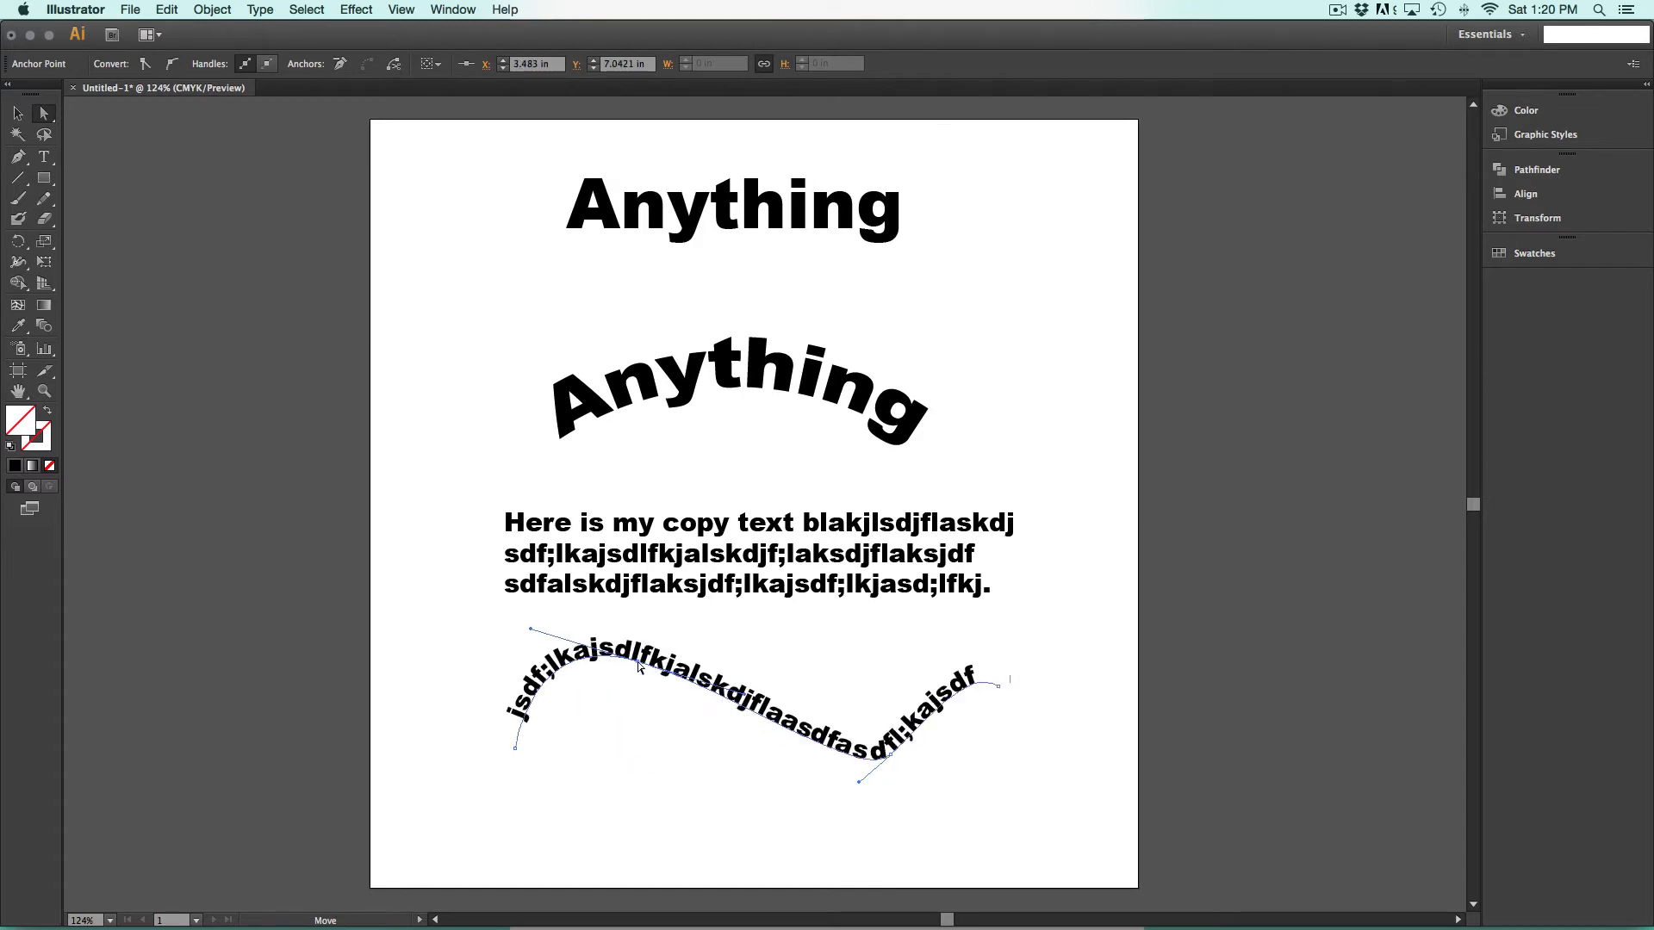
- Delete the whole wavy path together with its text
{"action": "key", "text": "Delete"}
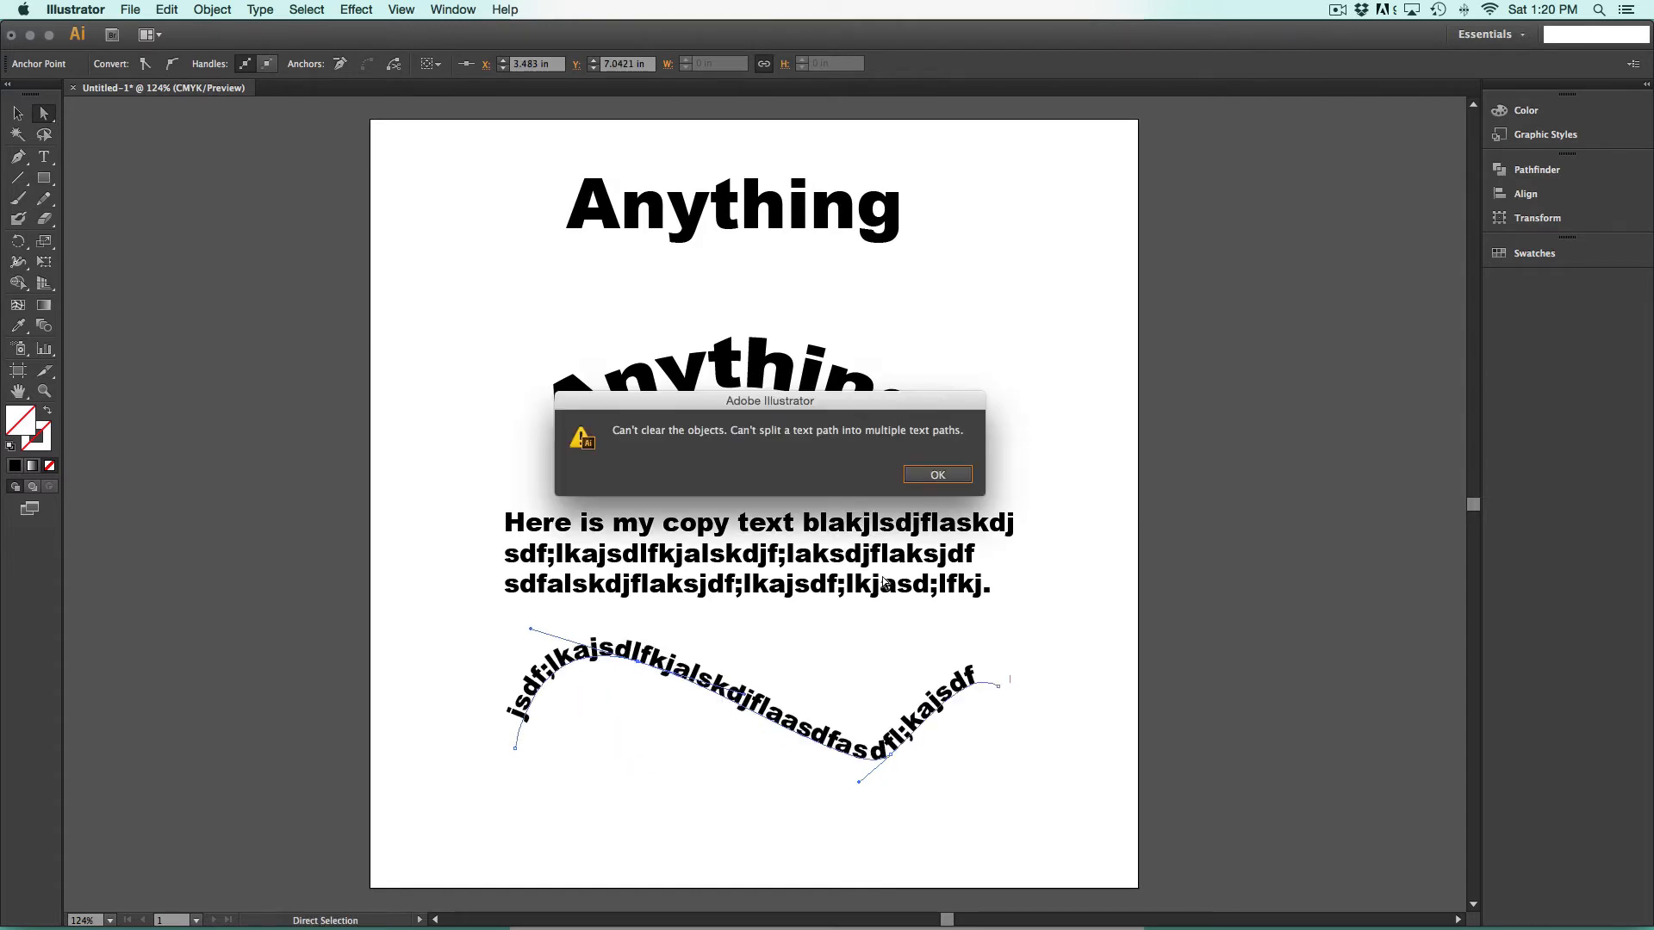
{"action": "left_click", "coordinate": [940, 472]}
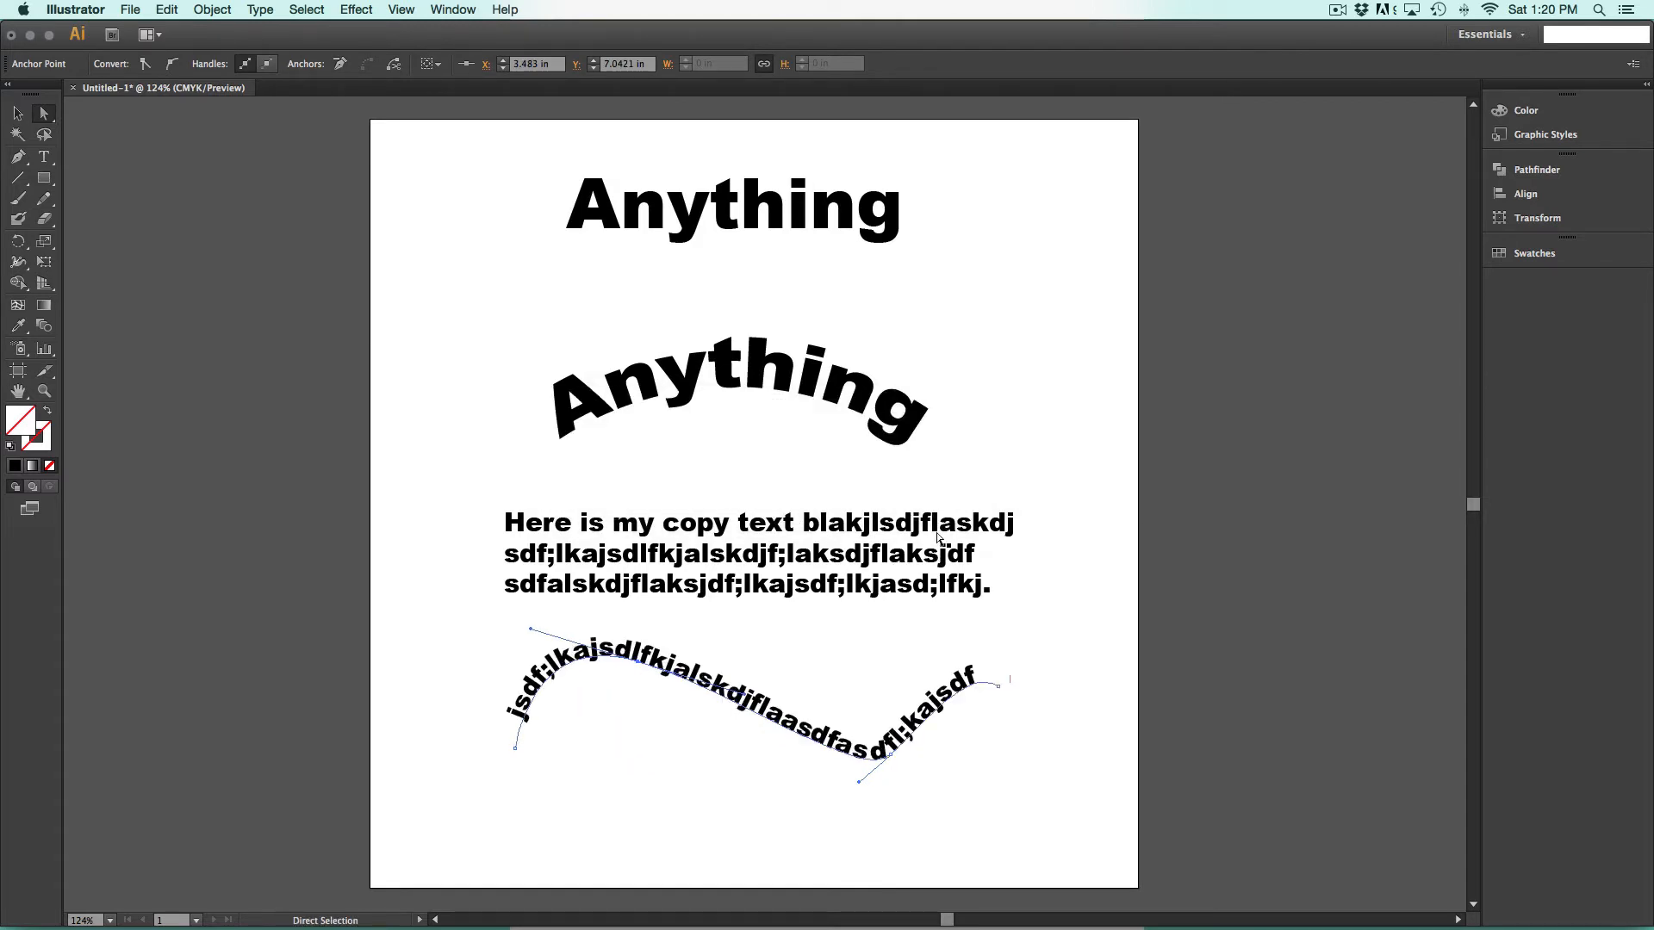
{"action": "key", "text": "v"}
{"action": "key", "text": "Delete"}
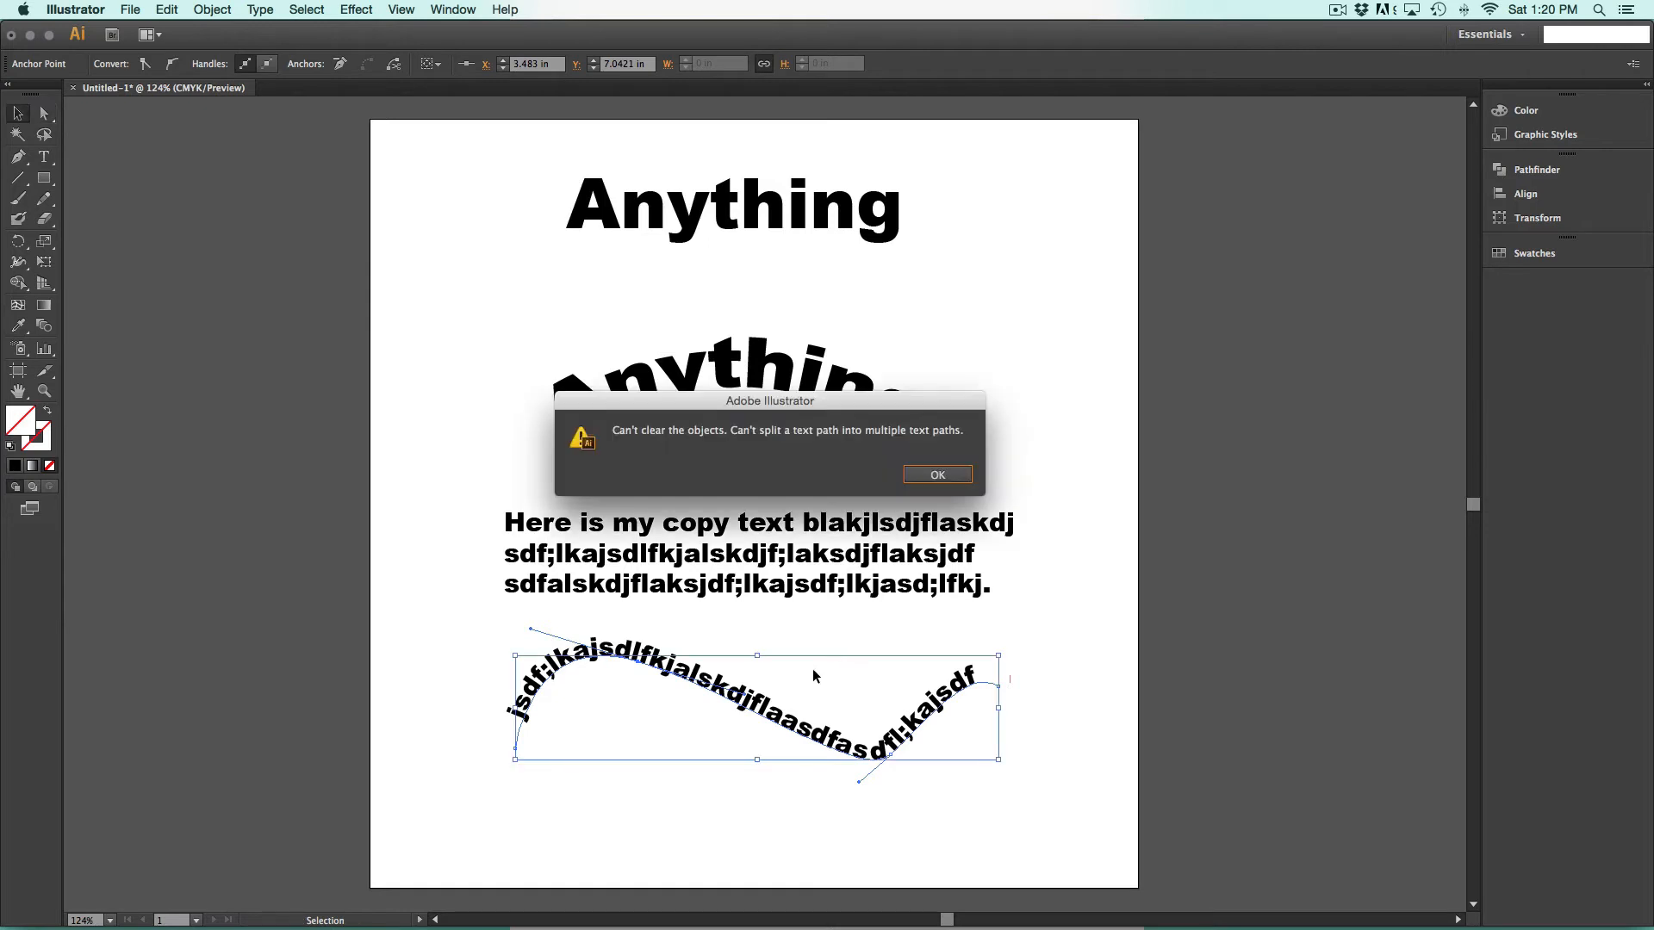
{"action": "left_click", "coordinate": [927, 475]}
{"action": "left_click", "coordinate": [804, 730]}
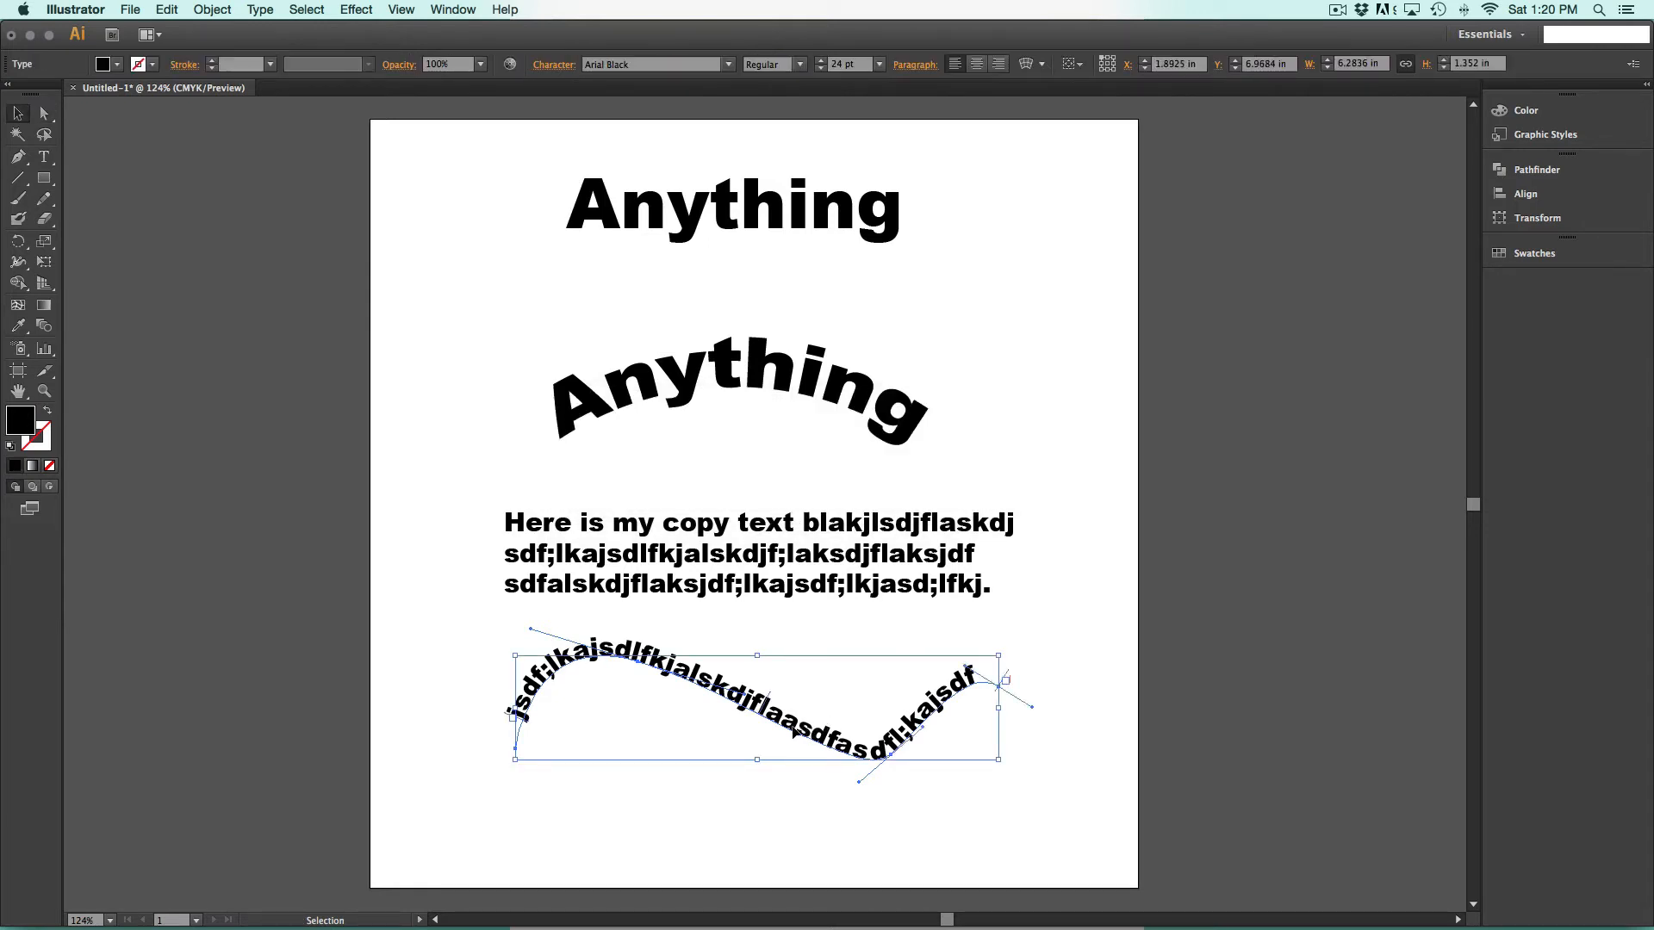
{"action": "key", "text": "Delete"}
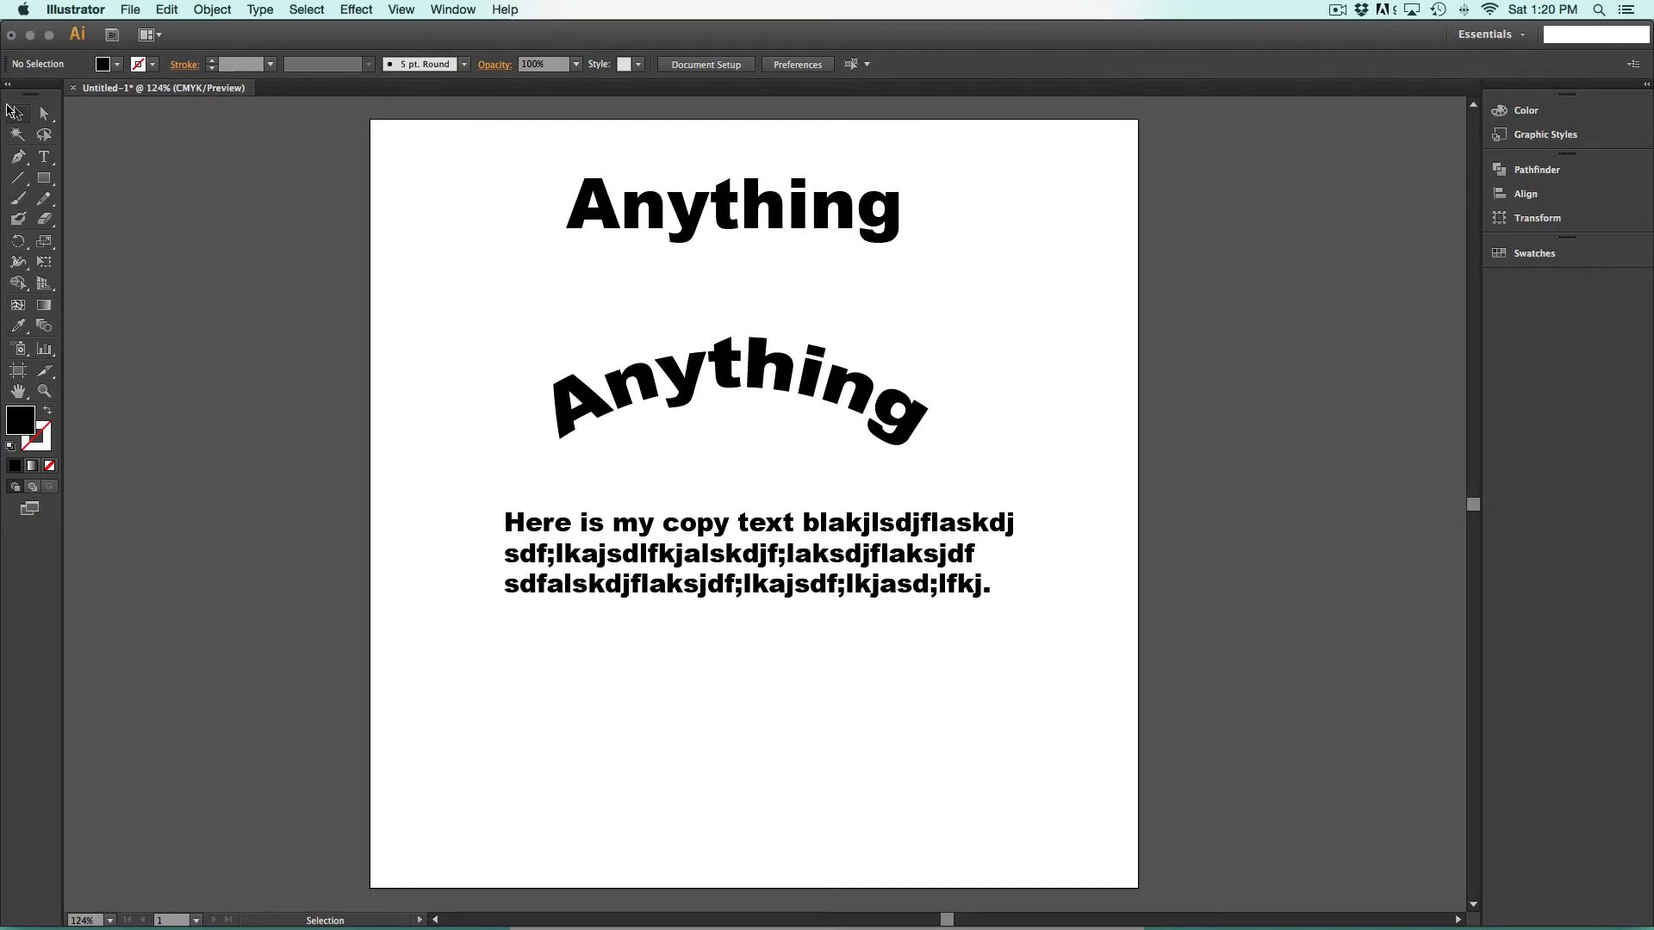
- Move the arched word up beneath the straight word, and move the three-line text block up beneath the arch
{"action": "left_click_drag", "start_coordinate": [740, 399], "coordinate": [730, 342]}
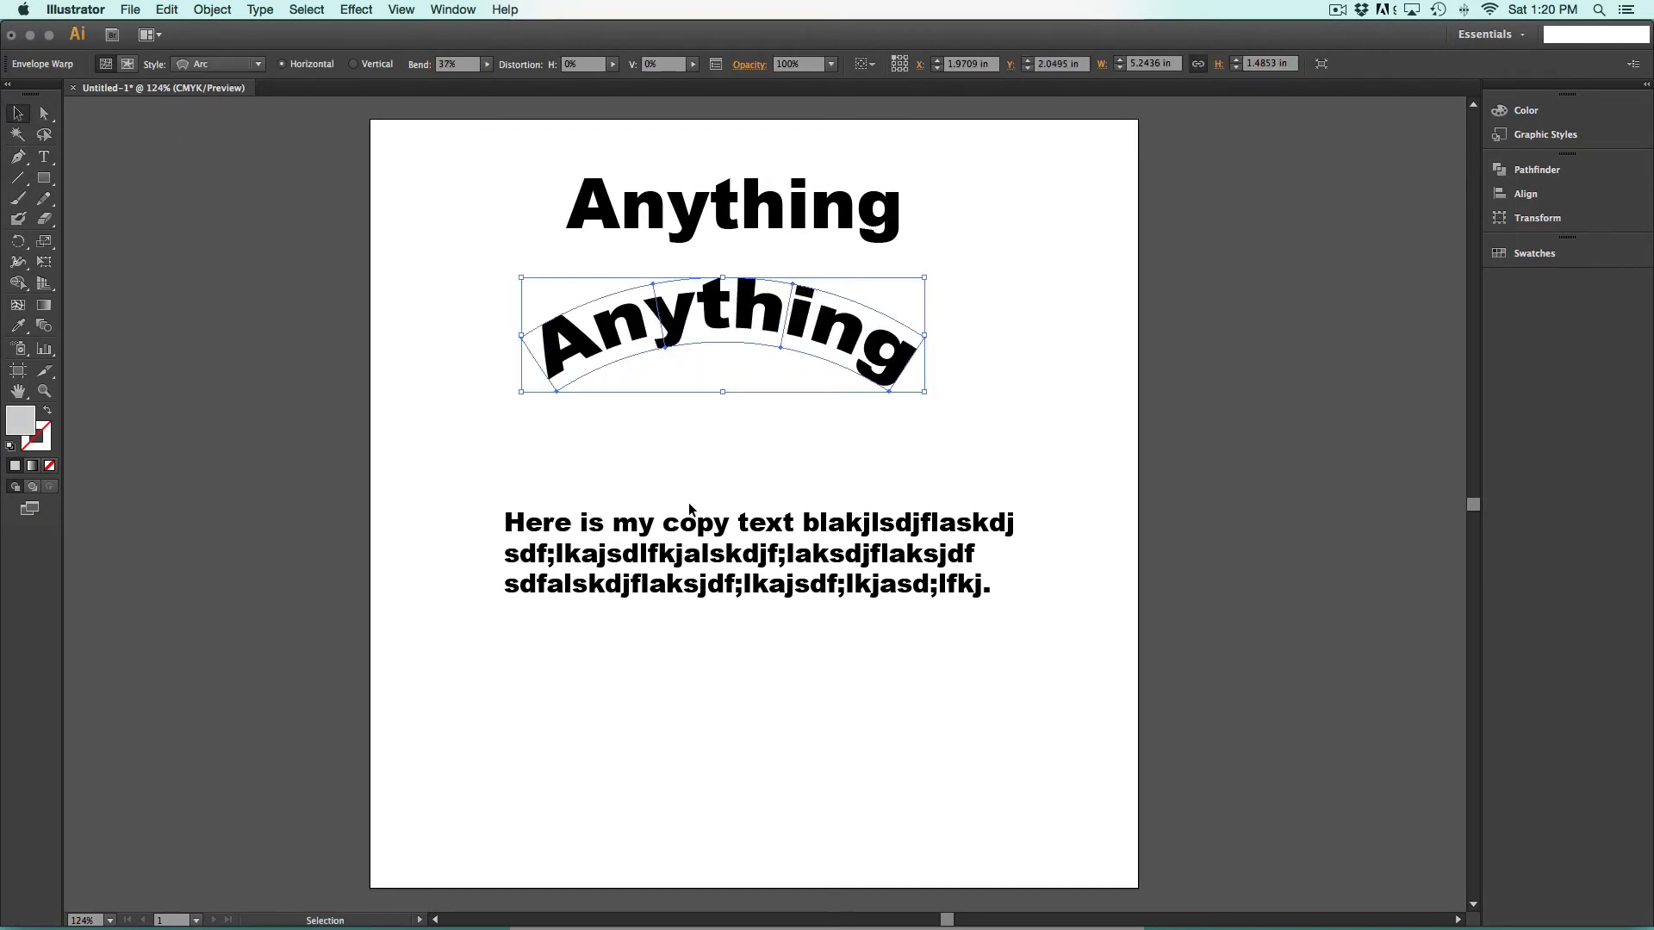
{"action": "left_click_drag", "start_coordinate": [694, 575], "coordinate": [676, 489]}
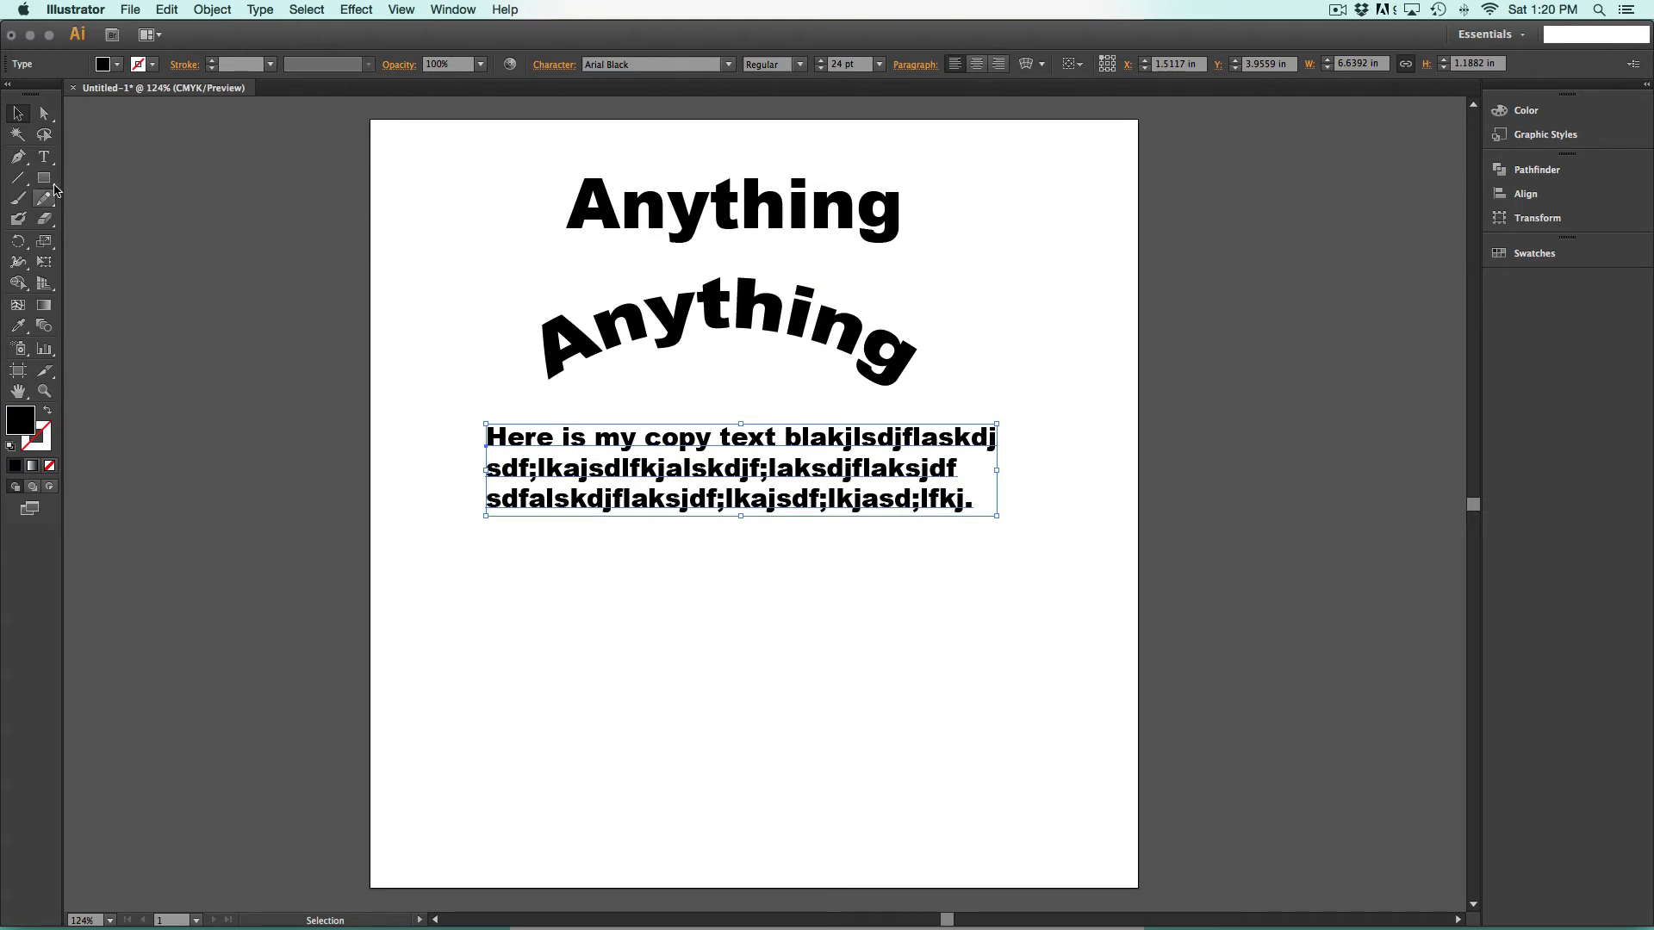
- Draw a circle about 3.64 in across centred beneath the three-line text block, with no fill and a black stroke
{"action": "left_click_drag", "start_coordinate": [44, 177], "coordinate": [147, 220]}
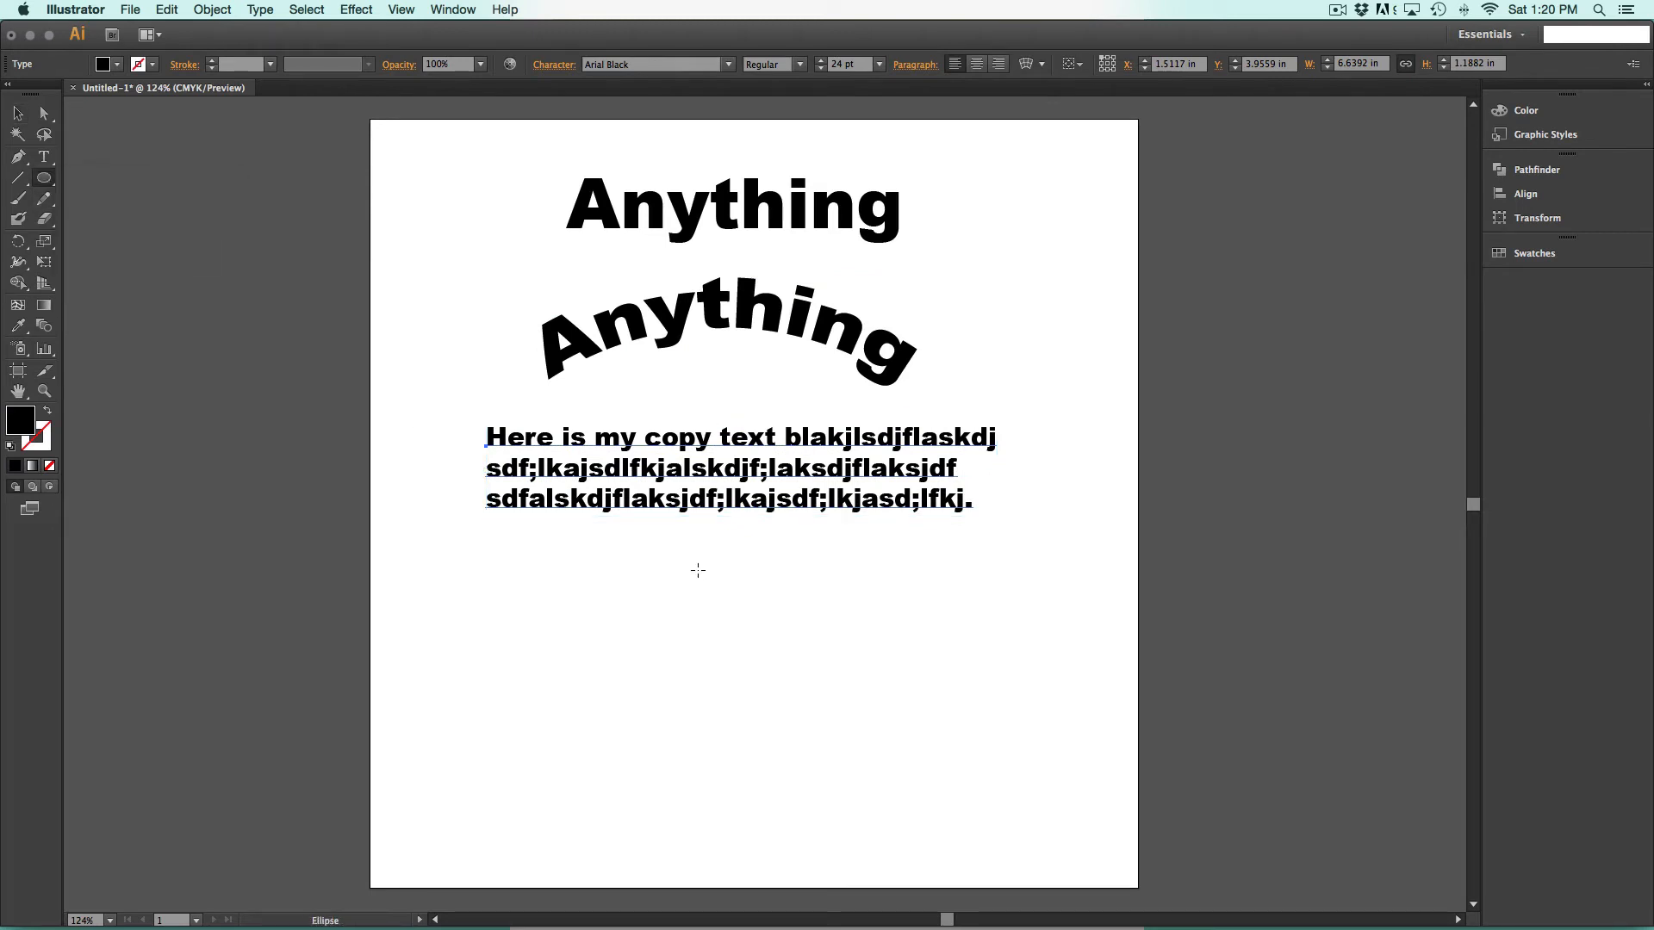
{"action": "left_click_drag", "start_coordinate": [660, 578], "coordinate": [939, 823]}
{"action": "left_click", "coordinate": [17, 113]}
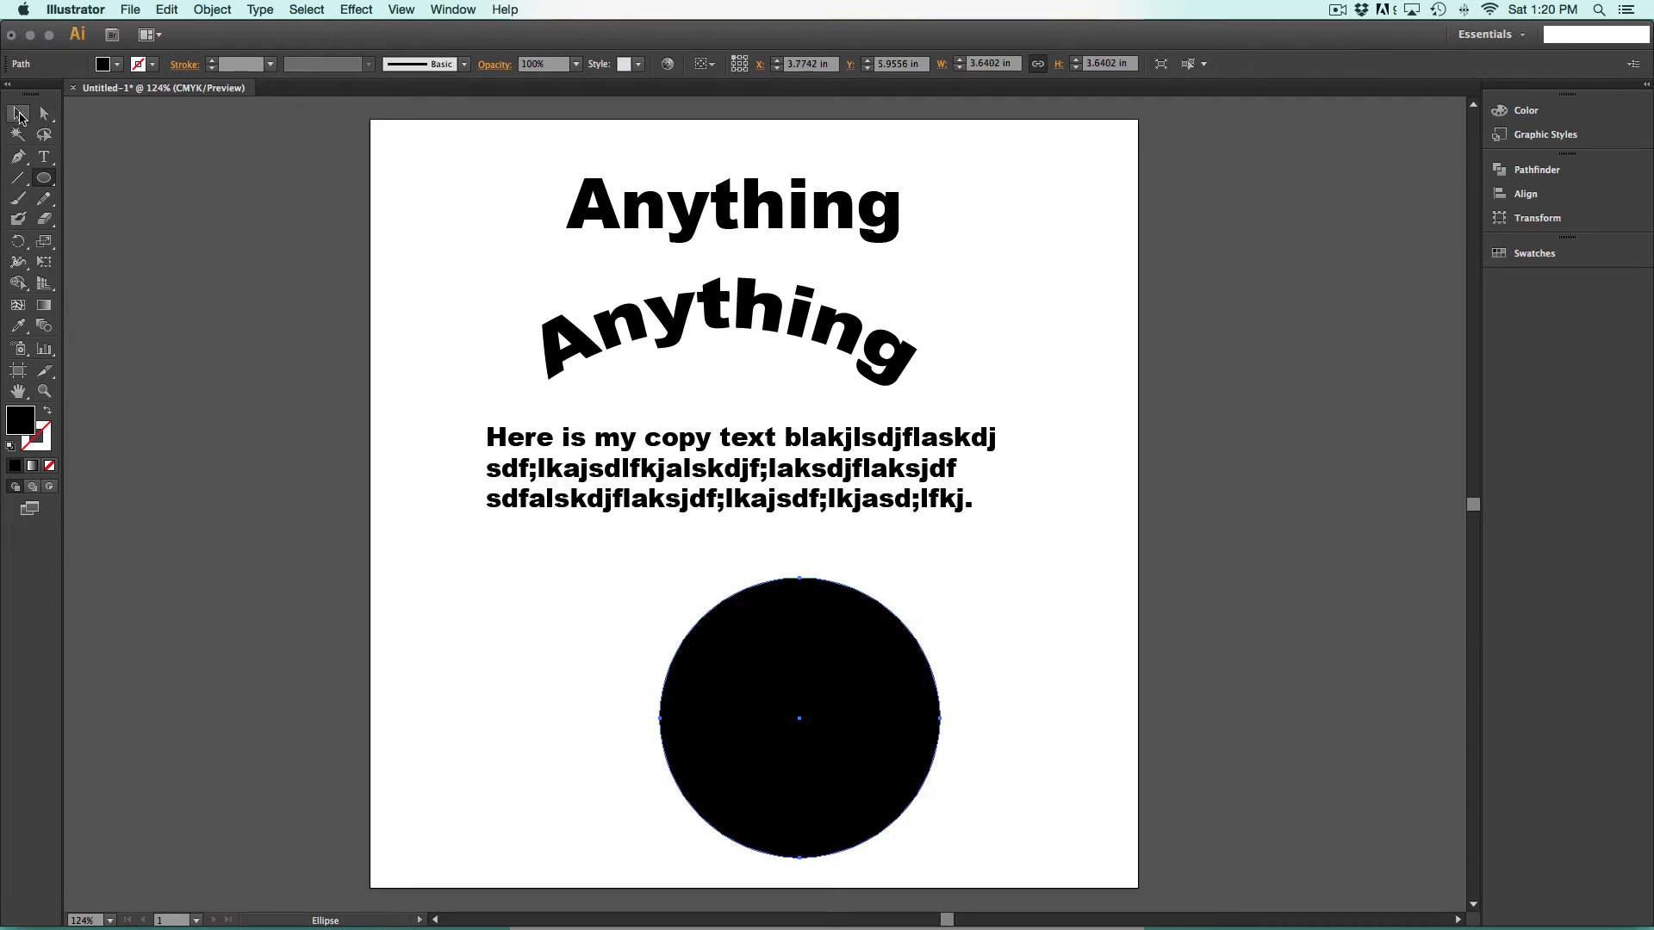
{"action": "left_click_drag", "start_coordinate": [782, 659], "coordinate": [724, 627]}
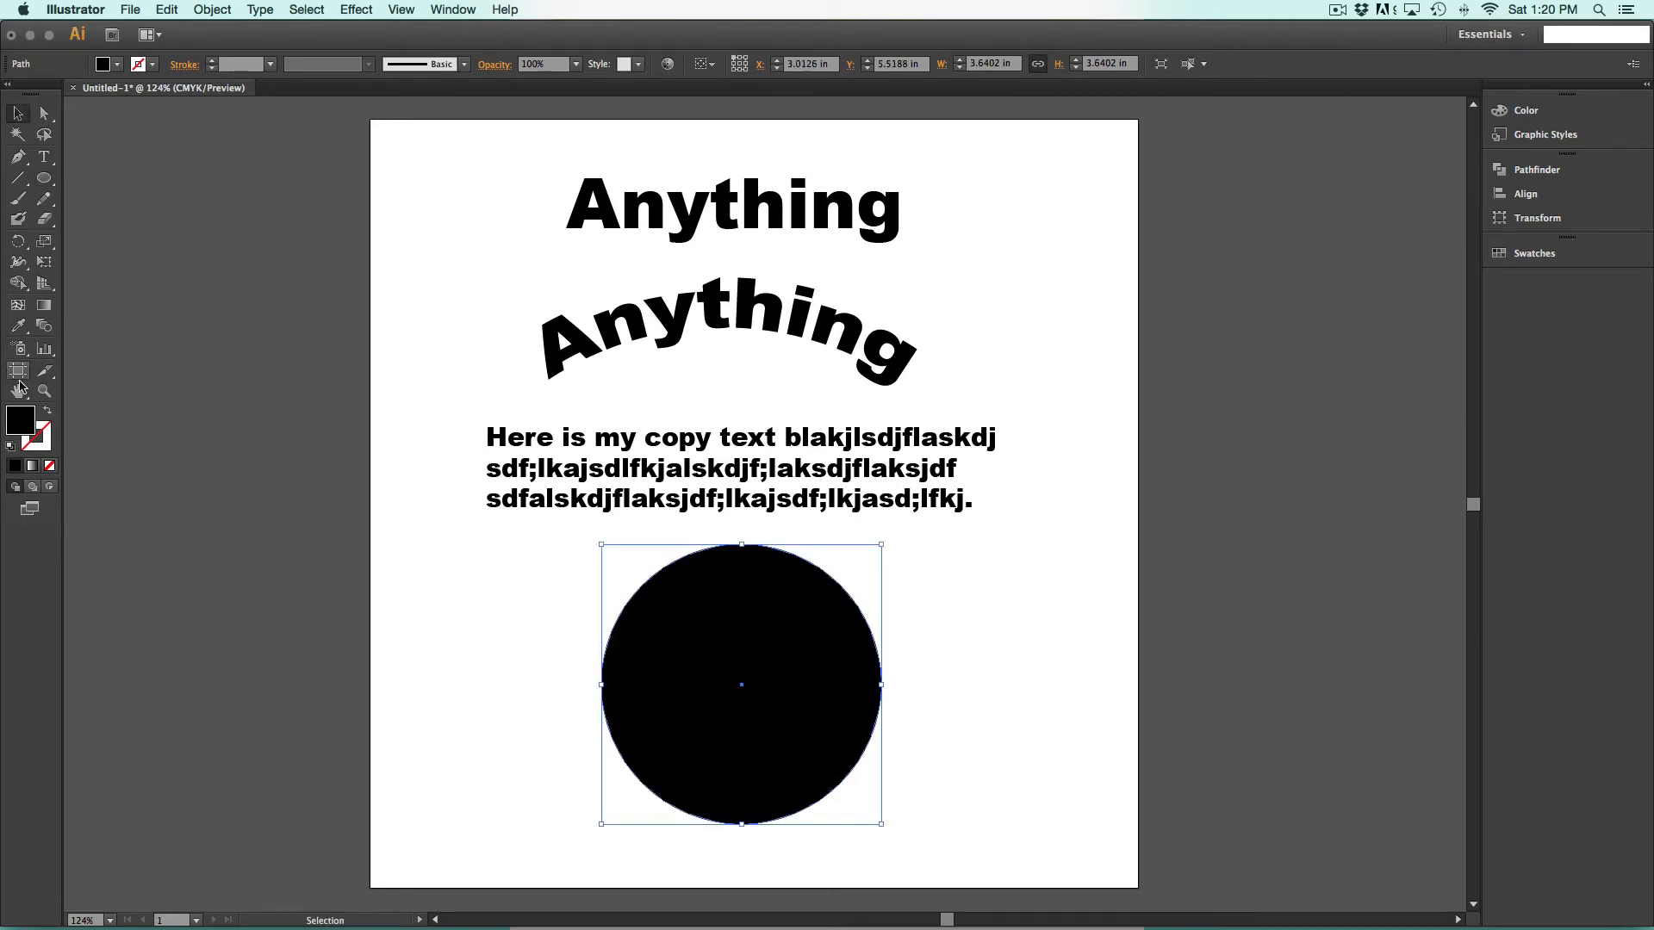
{"action": "left_click", "coordinate": [48, 415]}
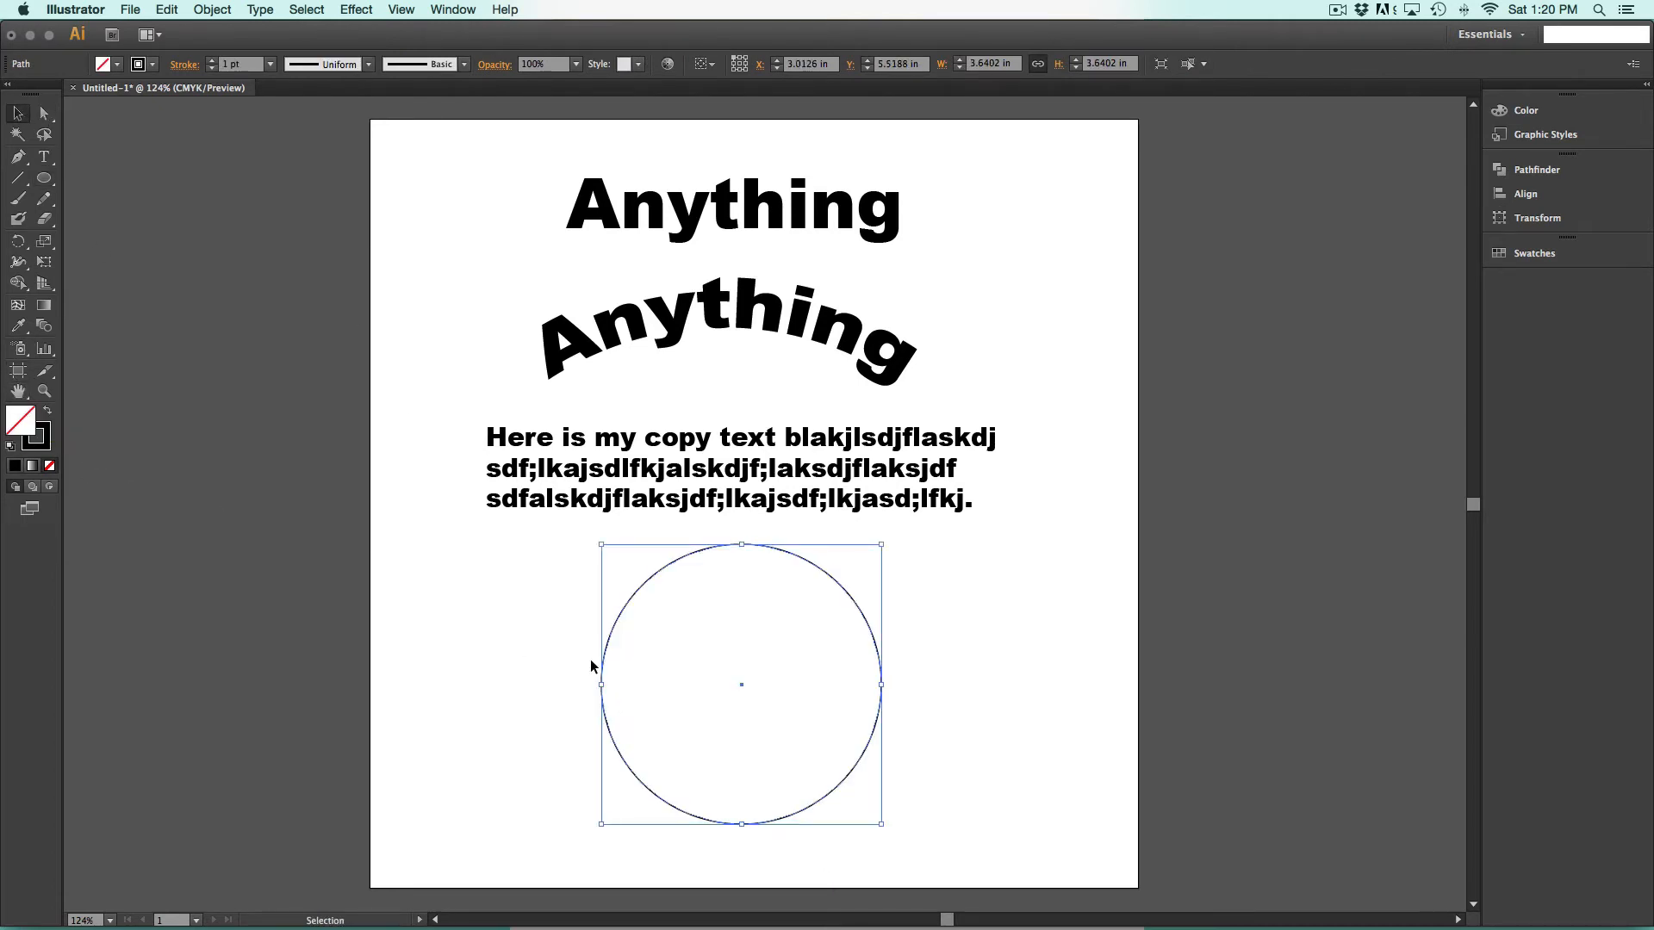
- Try filling the circle's interior with filler text using the Type tool, and undo it
{"action": "left_click", "coordinate": [44, 156]}
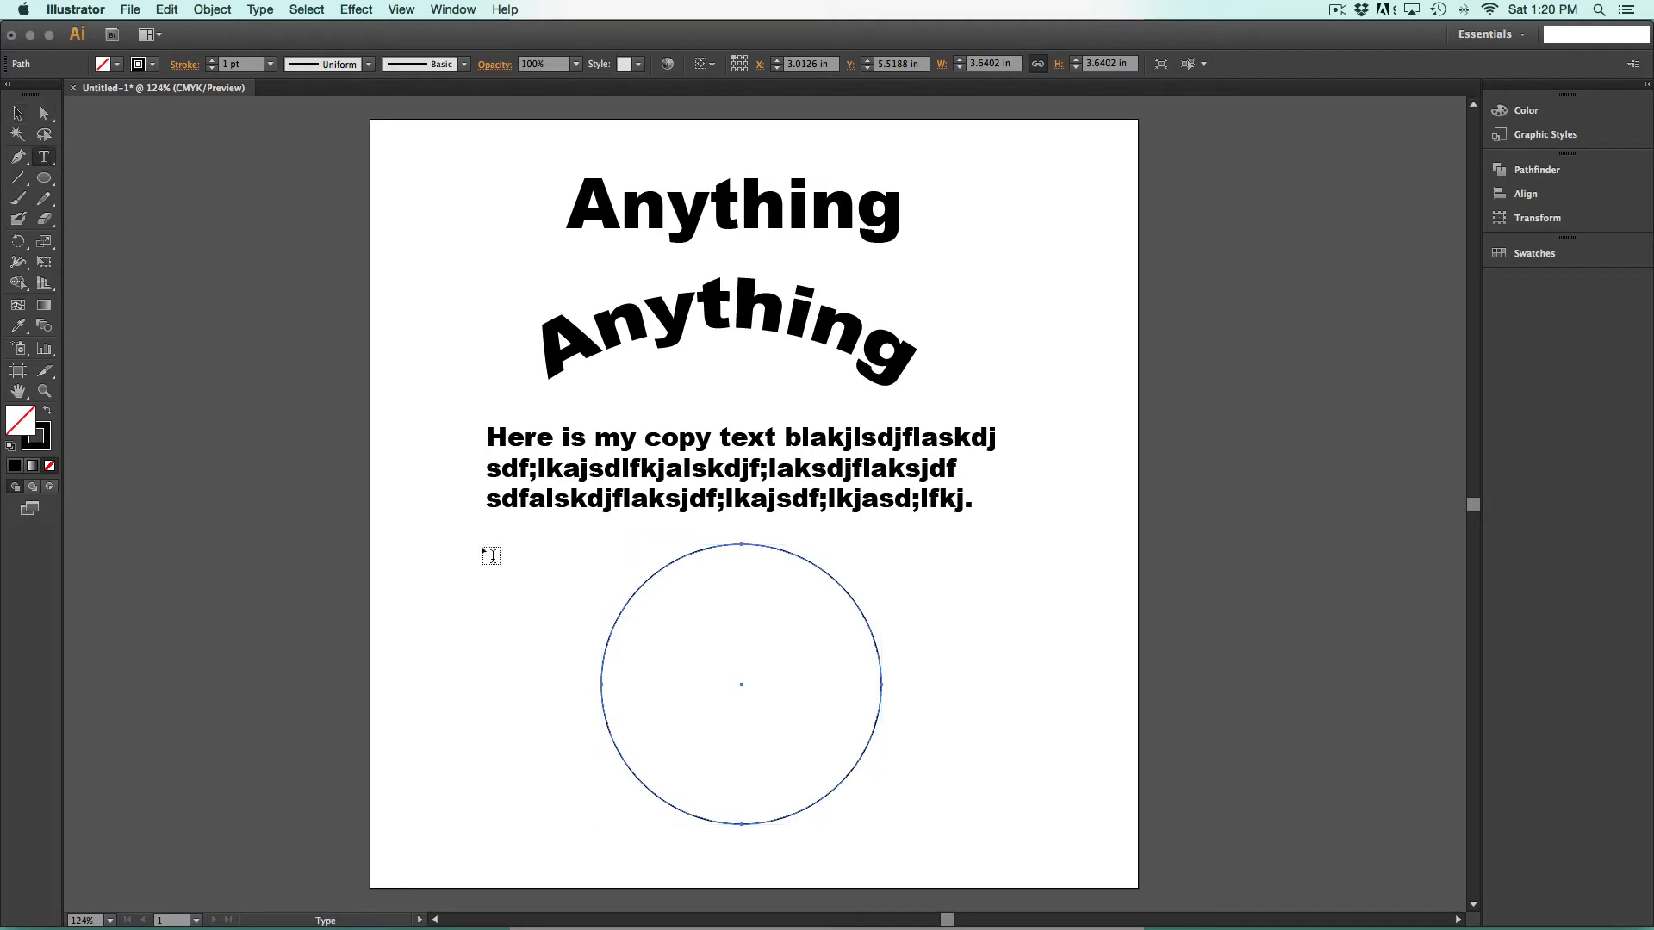
{"action": "left_click", "coordinate": [630, 769]}
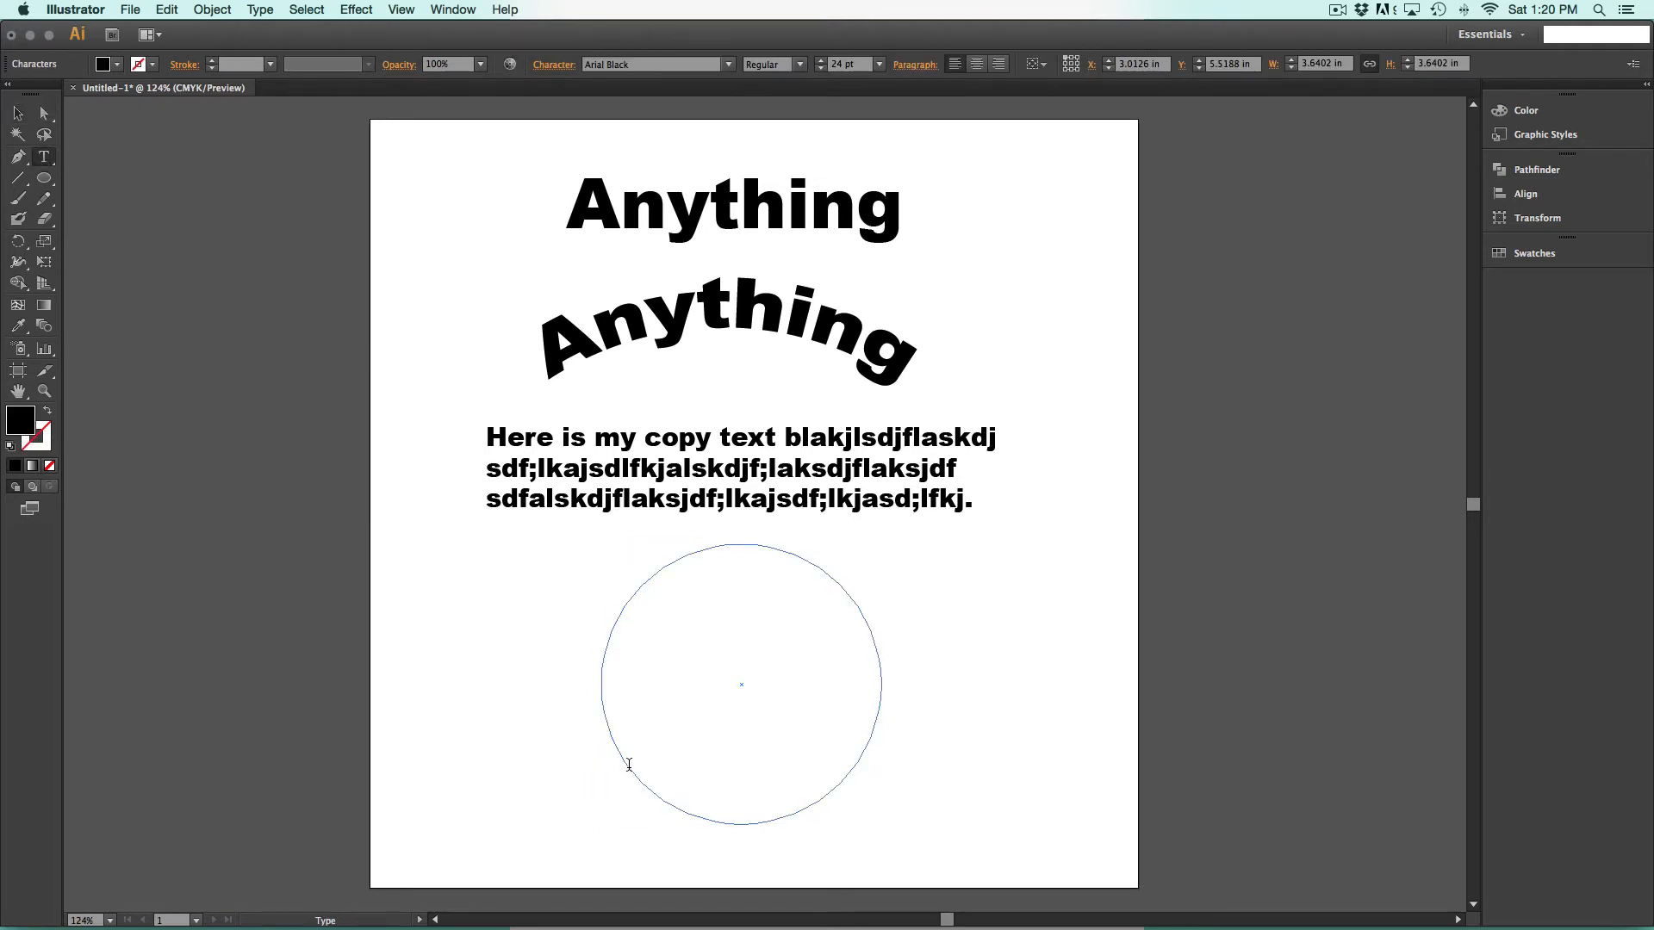
{"action": "type", "text": "alskdjflkajsdlfk"}
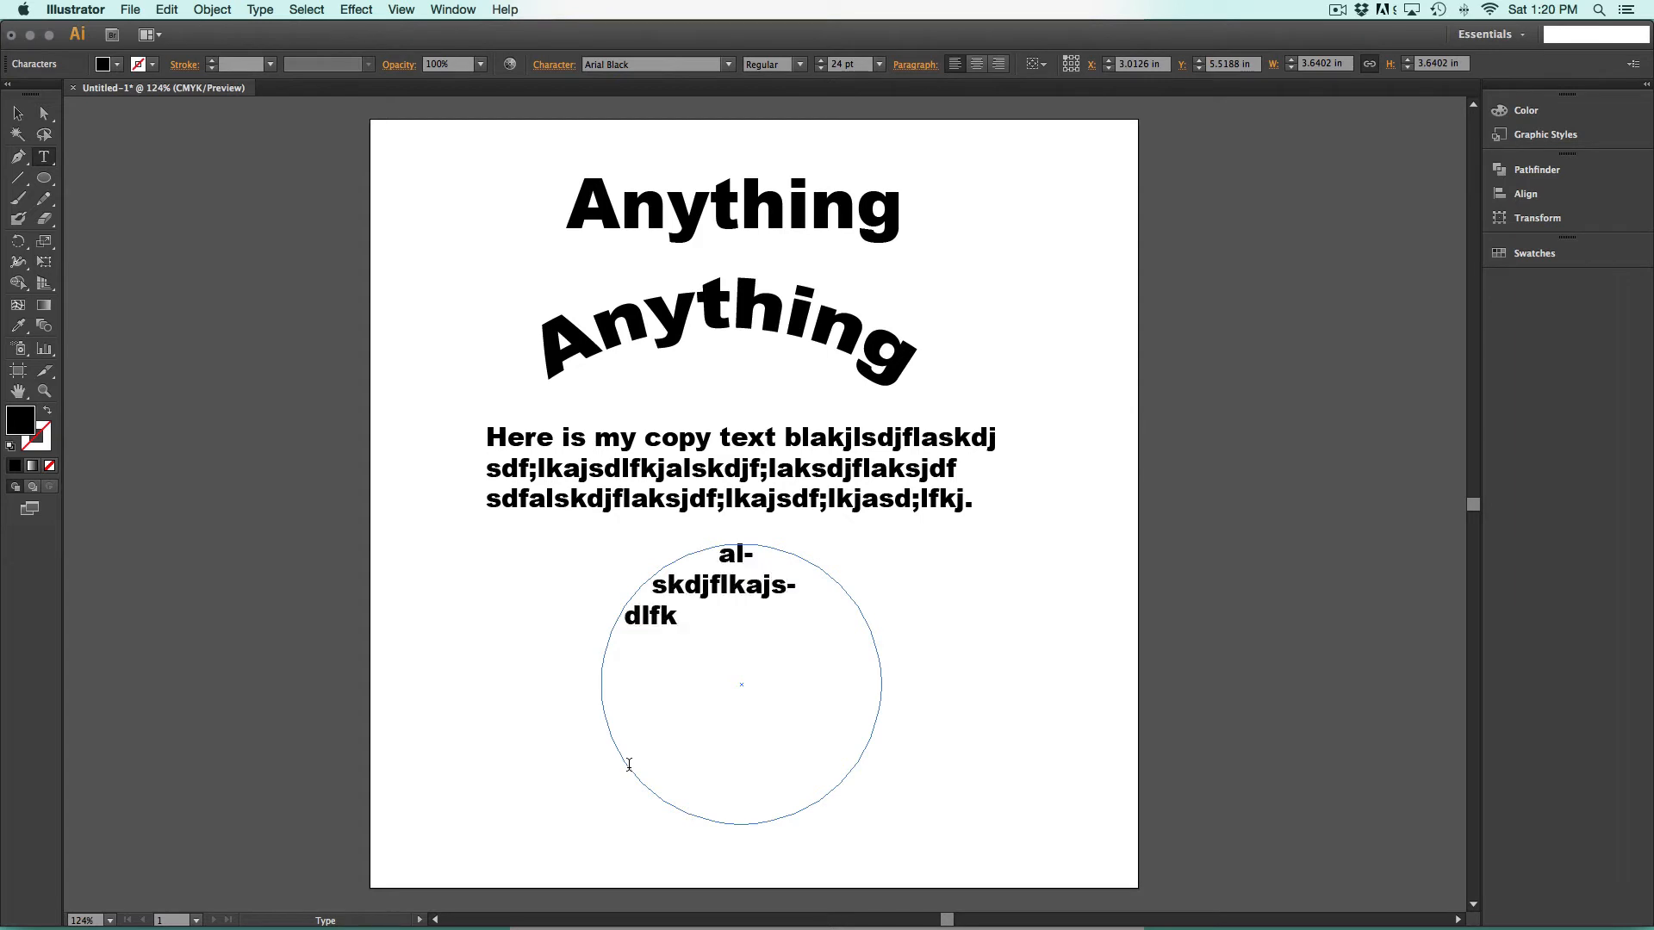
{"action": "type", "text": "jal;skdjflaksjdf;lkajsd;lfkjas;ldkjf;laskdjf;lak"}
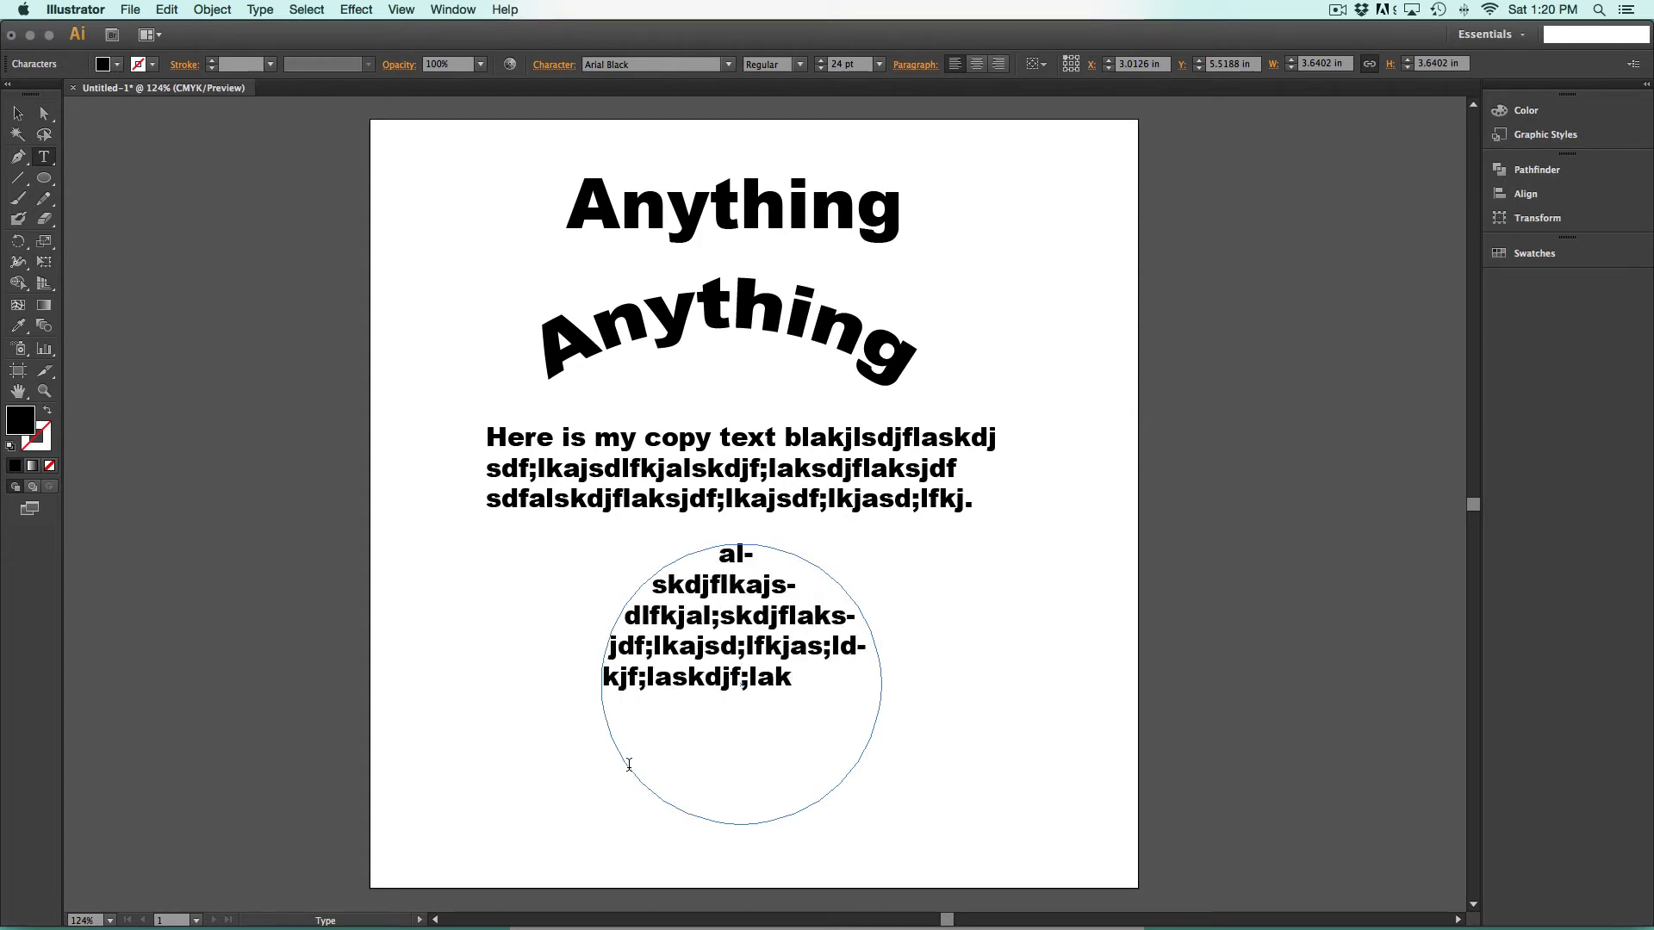
{"action": "type", "text": "sjdfl;kjas;ldkfja;lskdjf;laksjdfl;kaj sdf"}
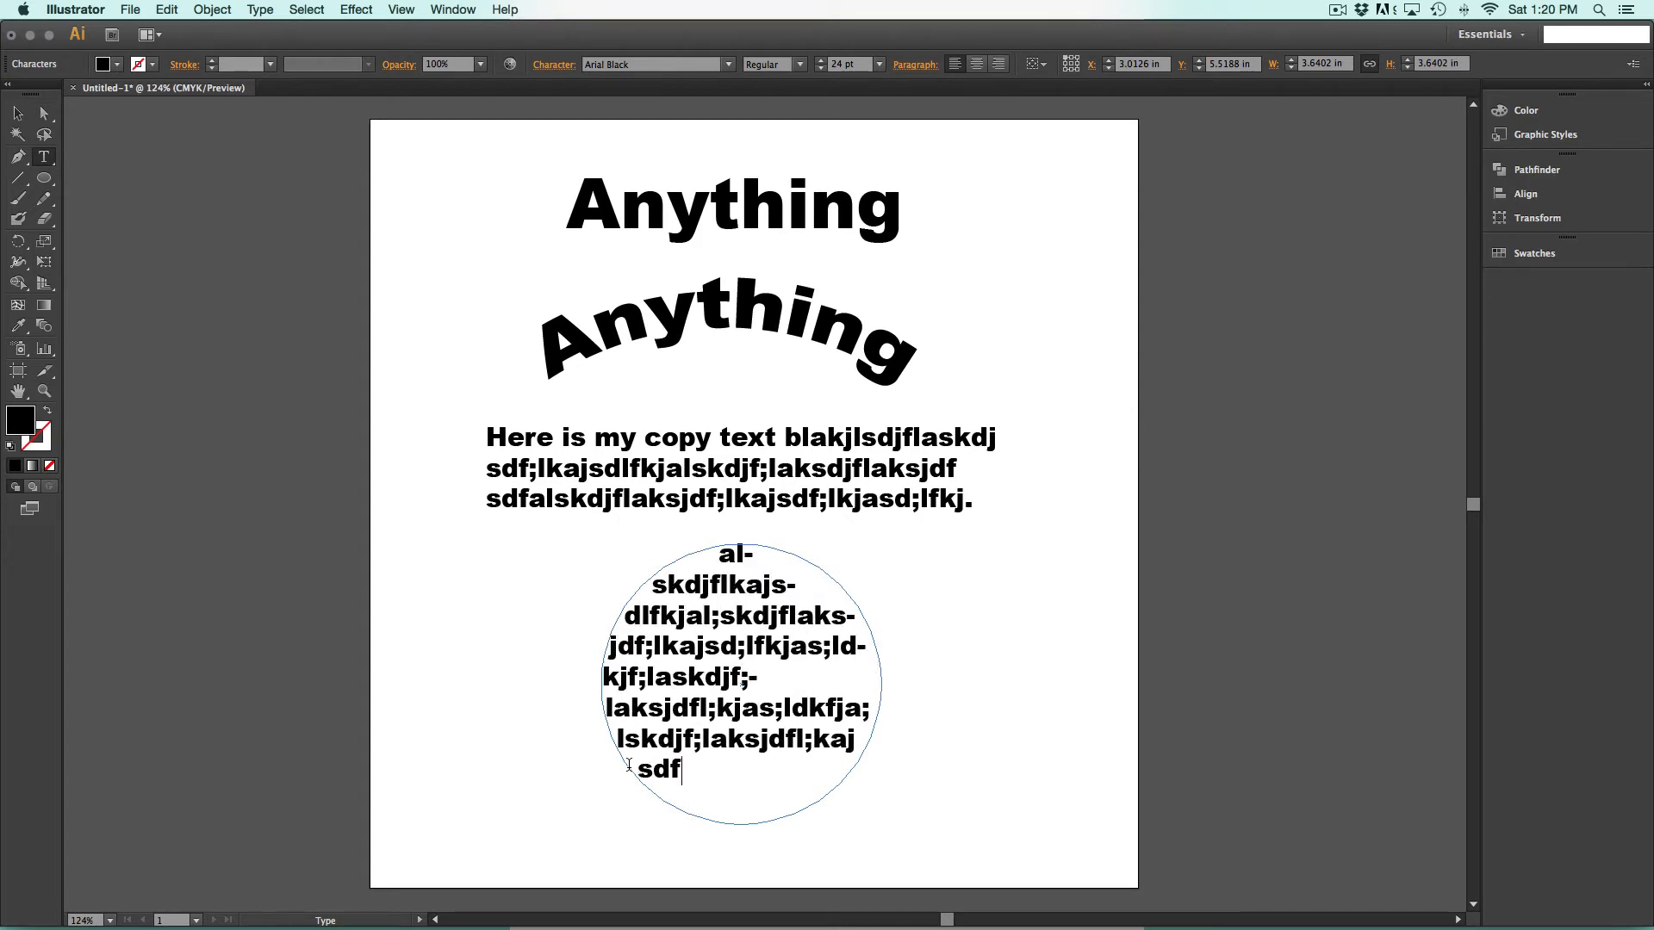
{"action": "key", "text": "super+z"}
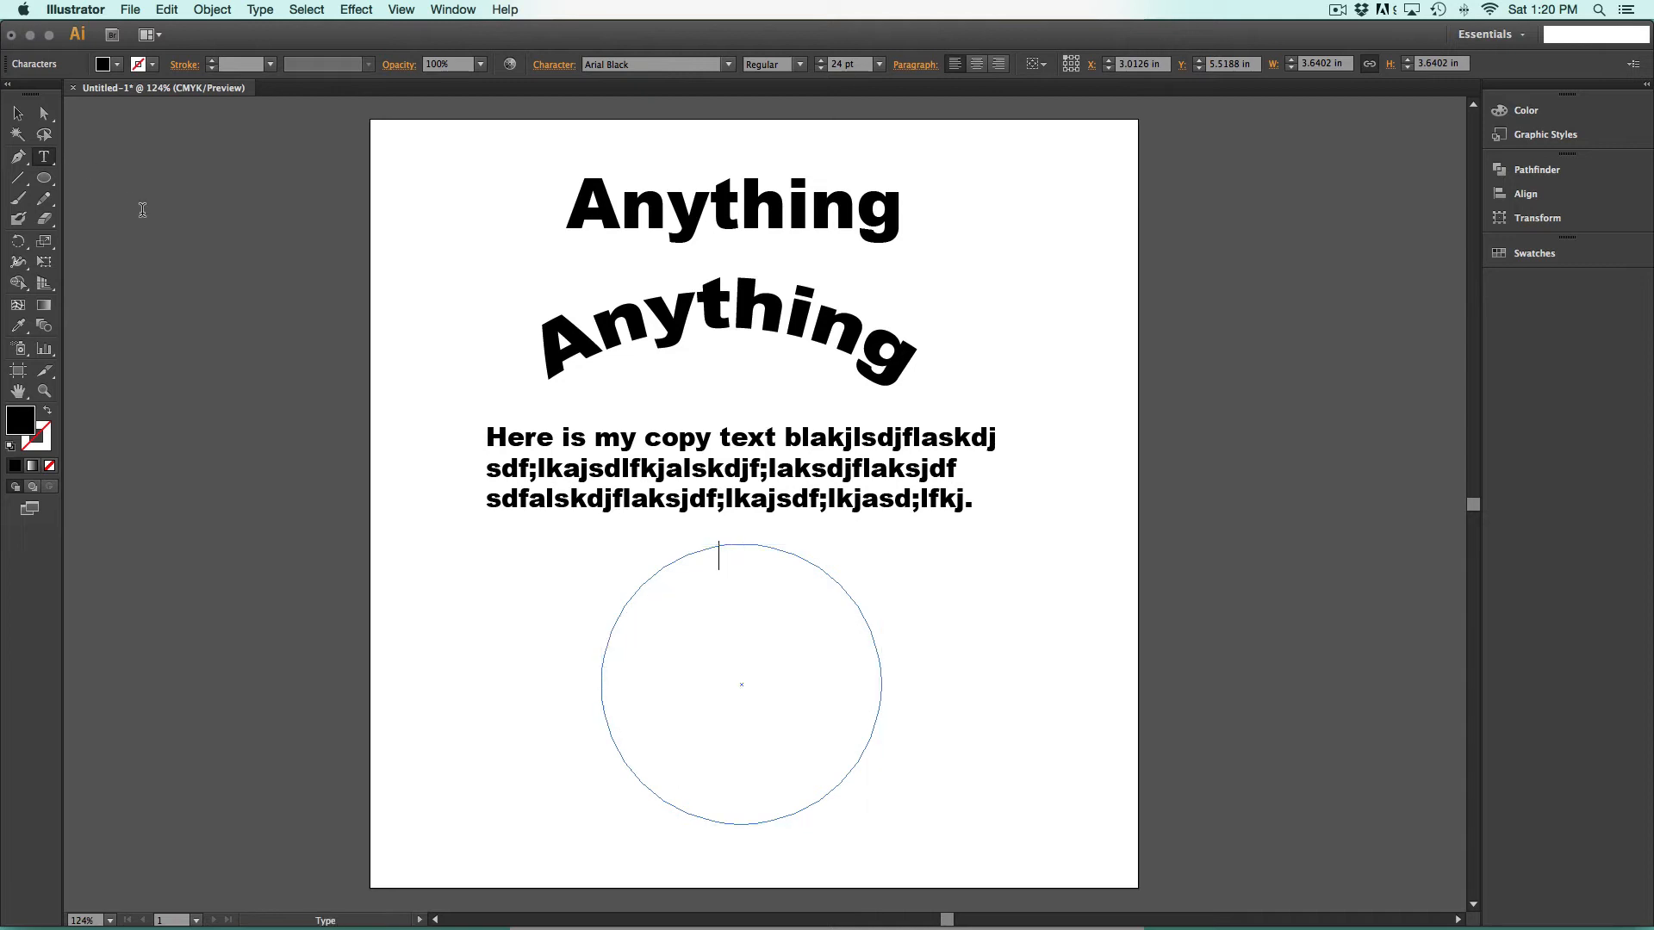
{"action": "key", "text": "super+z"}
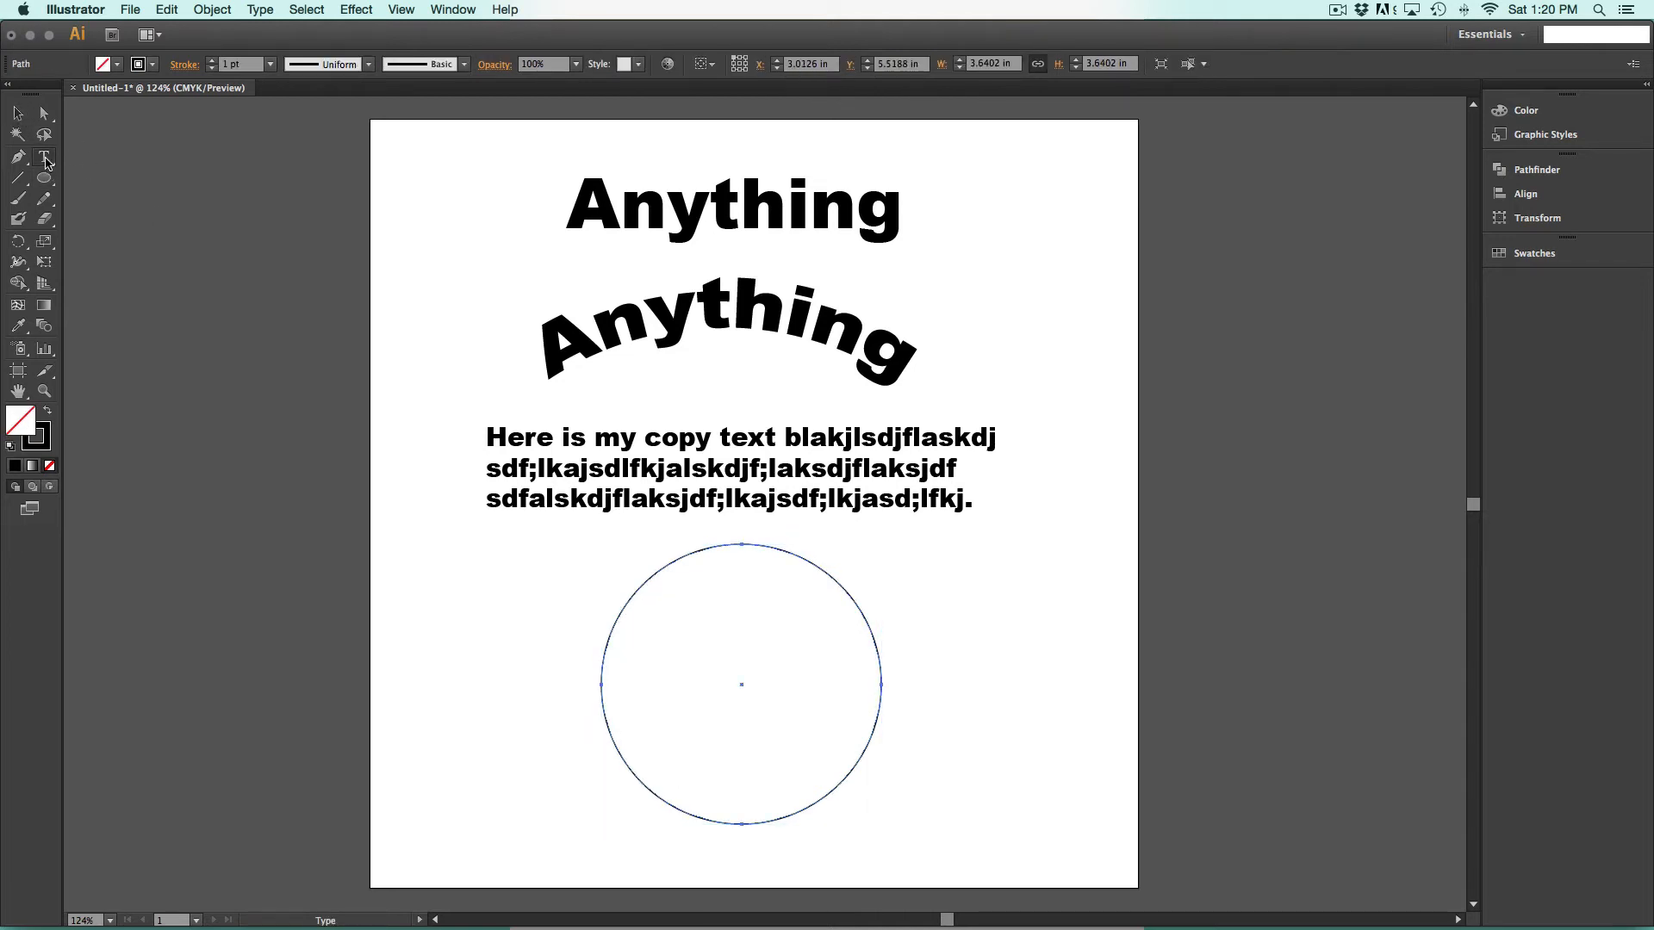
{"action": "left_click", "coordinate": [46, 158]}
{"action": "left_click", "coordinate": [612, 713]}
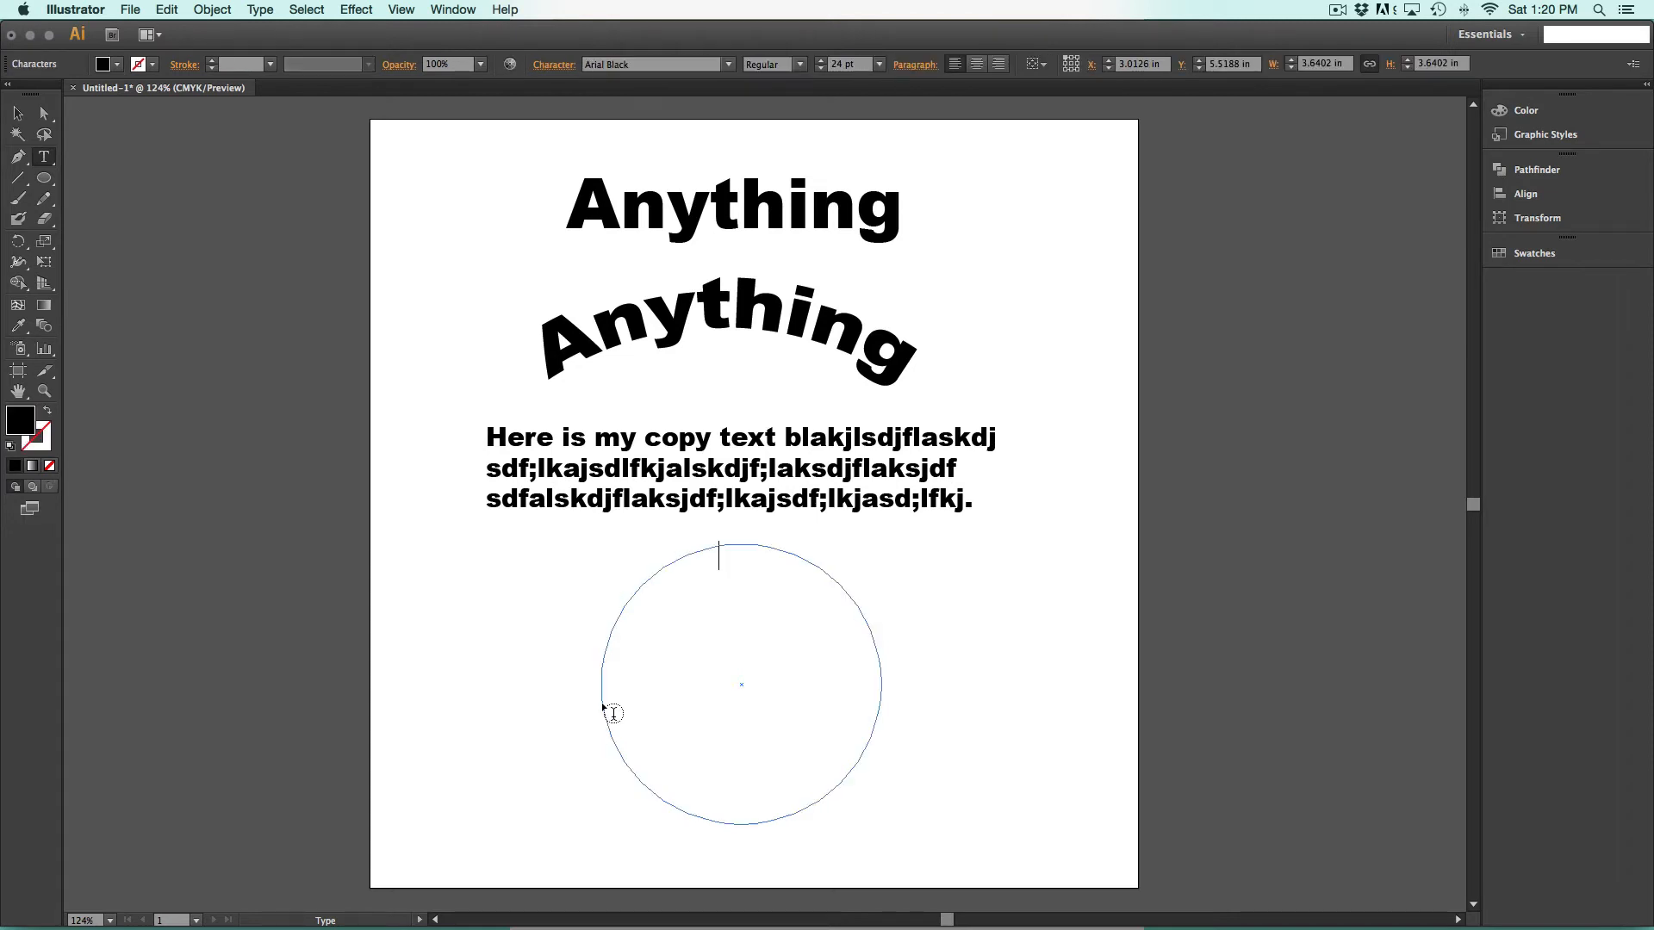
{"action": "key", "text": "super+z"}
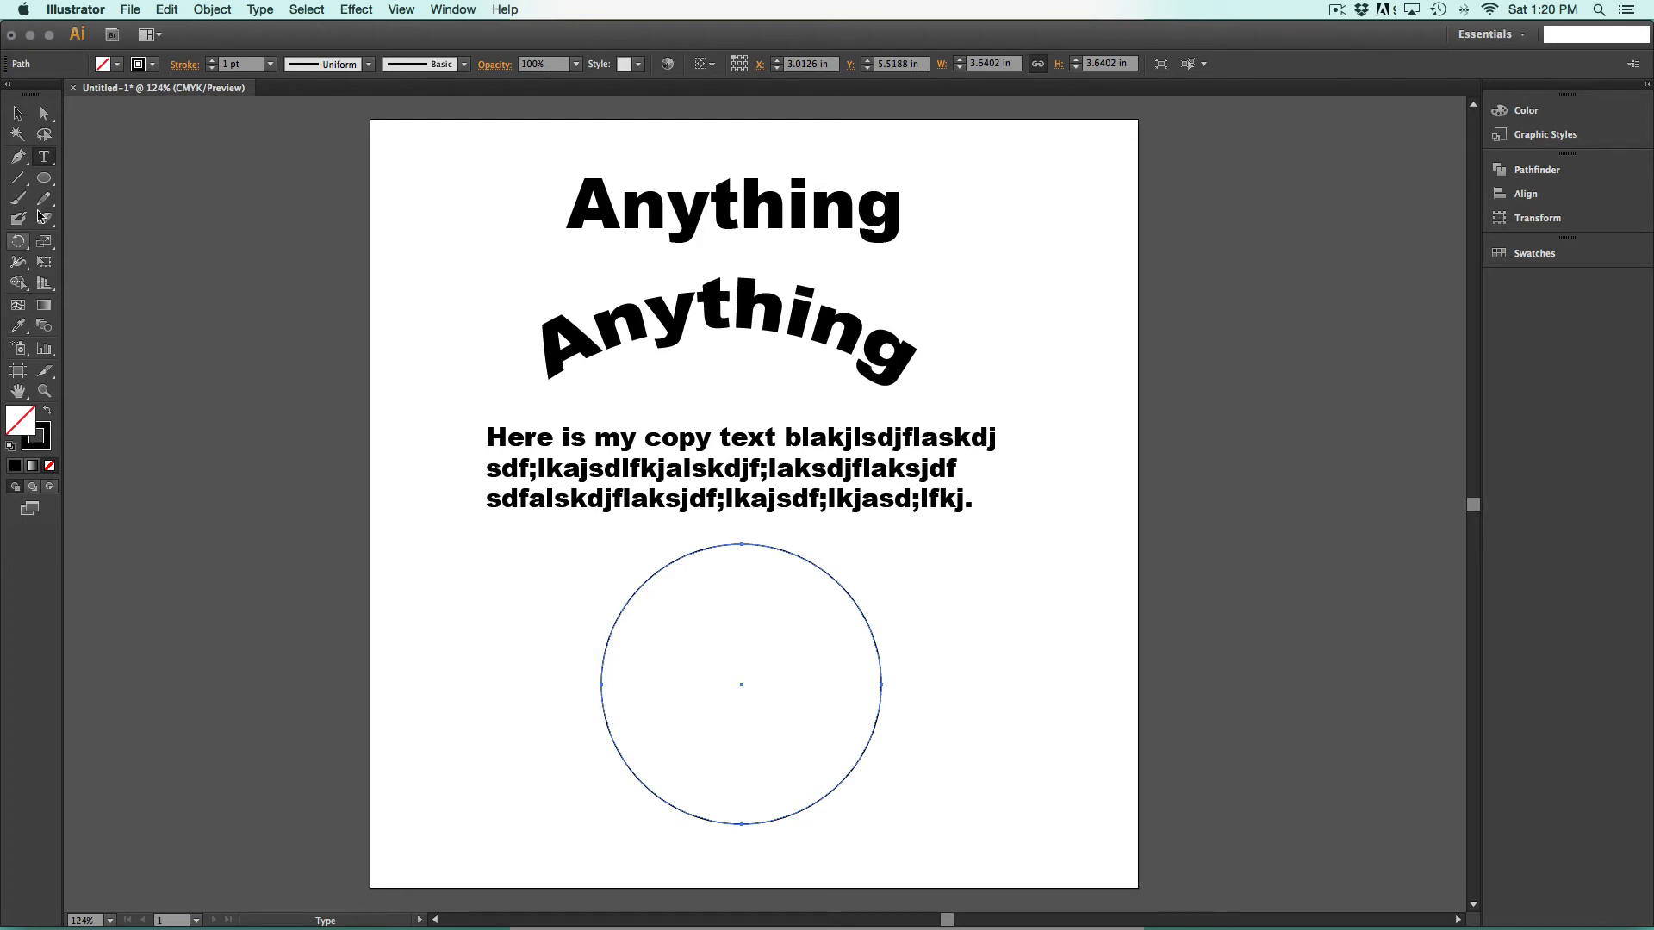
- Place the path text "salkdfjalksdjflaksjdflkajsd;lkfjalskdjf;laksdjf" around the outside of the circle, starting at its upper left
{"action": "left_click_drag", "start_coordinate": [44, 156], "coordinate": [101, 199]}
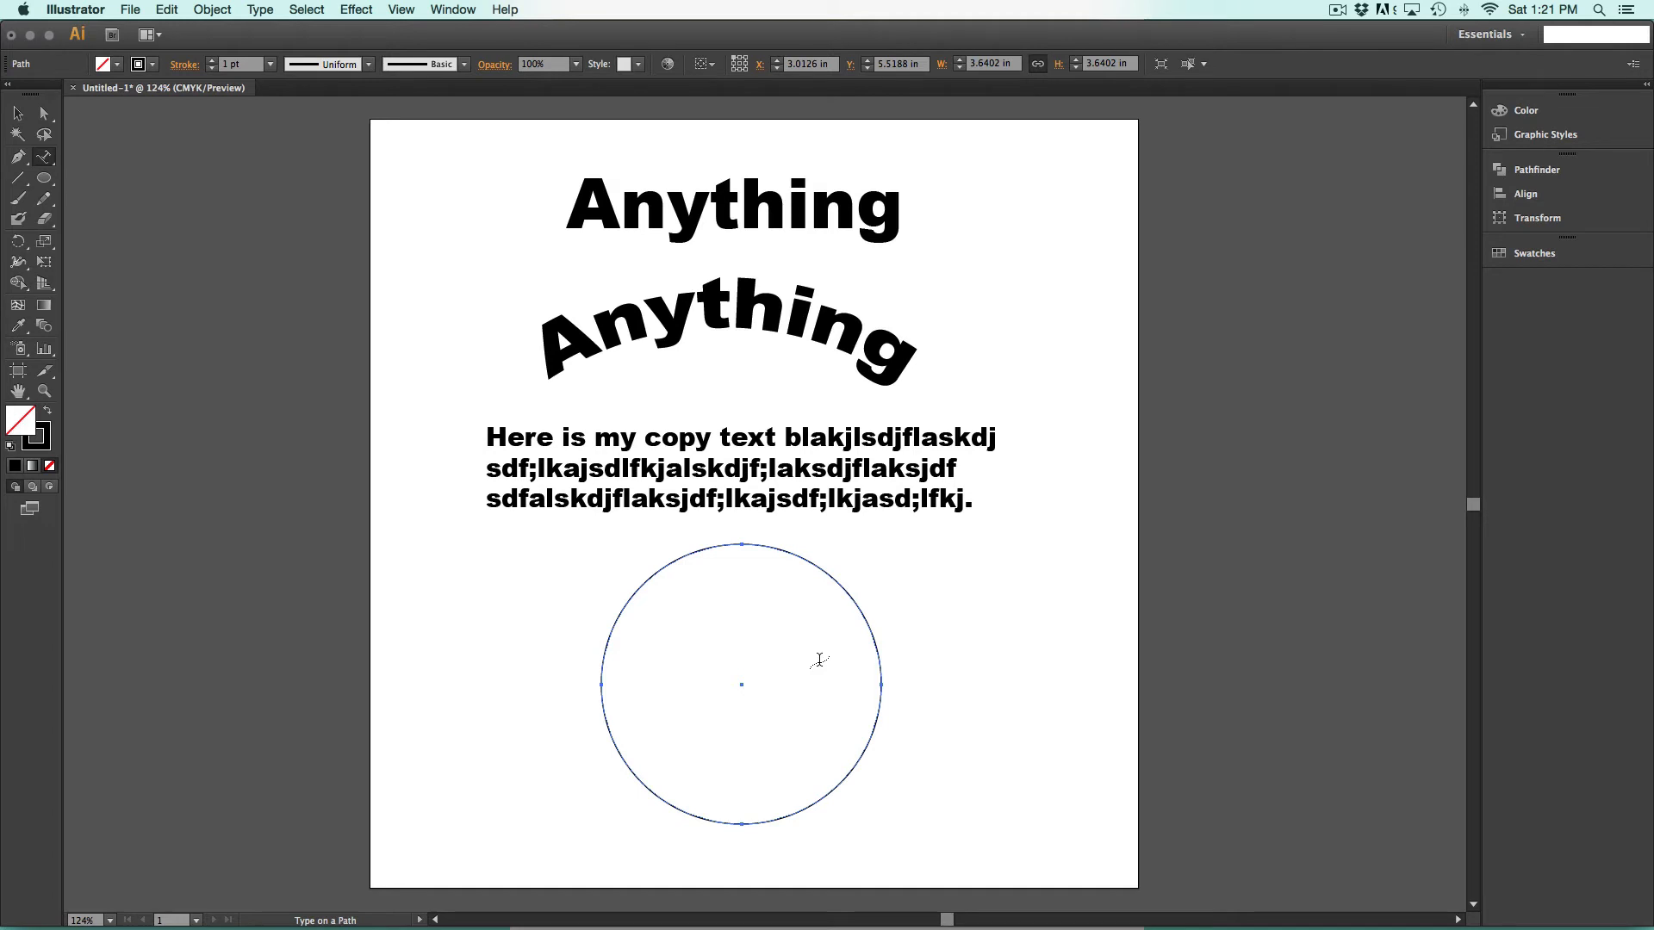
{"action": "left_click", "coordinate": [614, 627]}
{"action": "type", "text": "salkdfjal"}
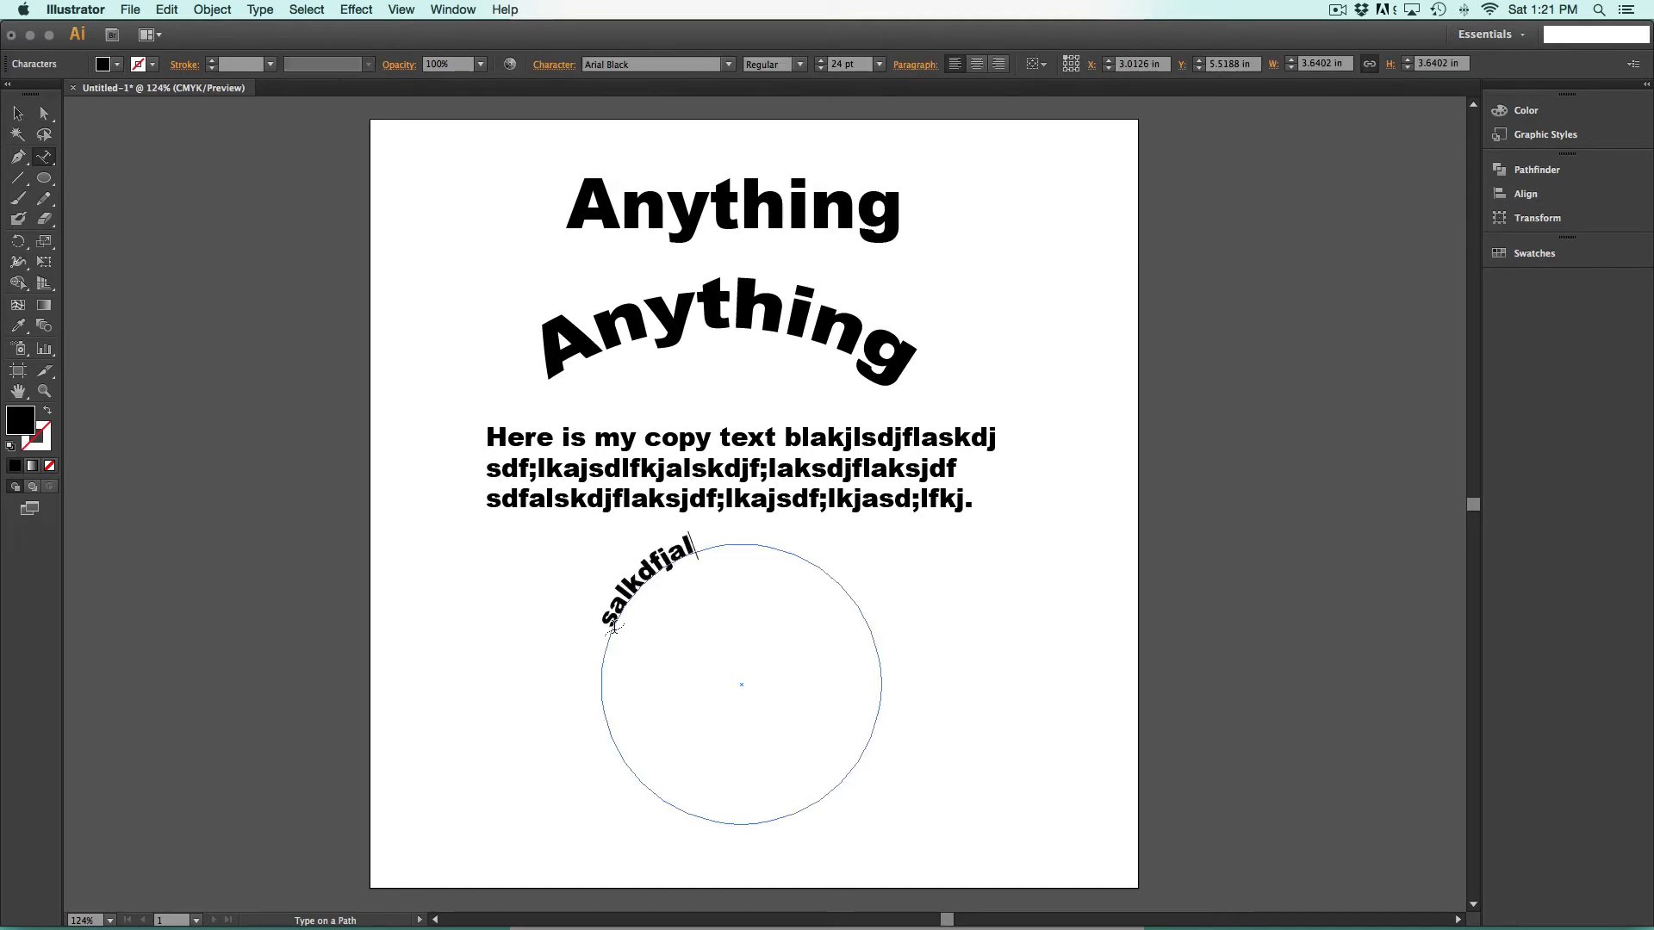
{"action": "type", "text": "ksdjflaksjdflkajsd;lkfjalskdjf;laksdjf"}
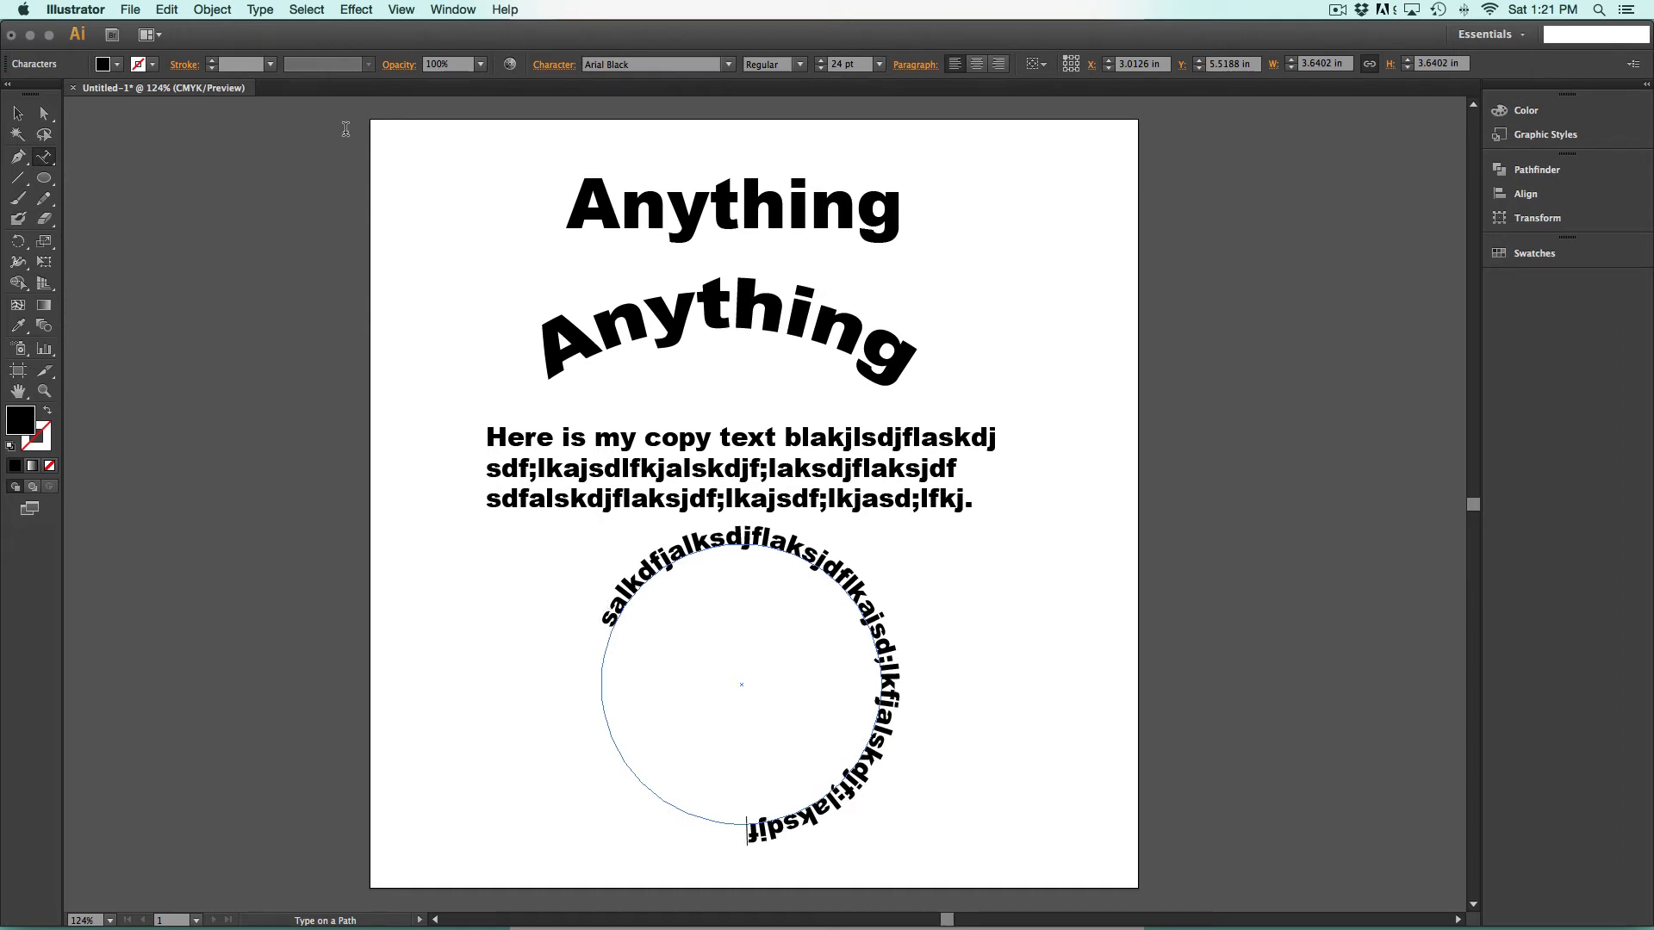
- Apply the Skew type-on-a-path effect to the circular text
{"action": "left_click", "coordinate": [261, 10]}
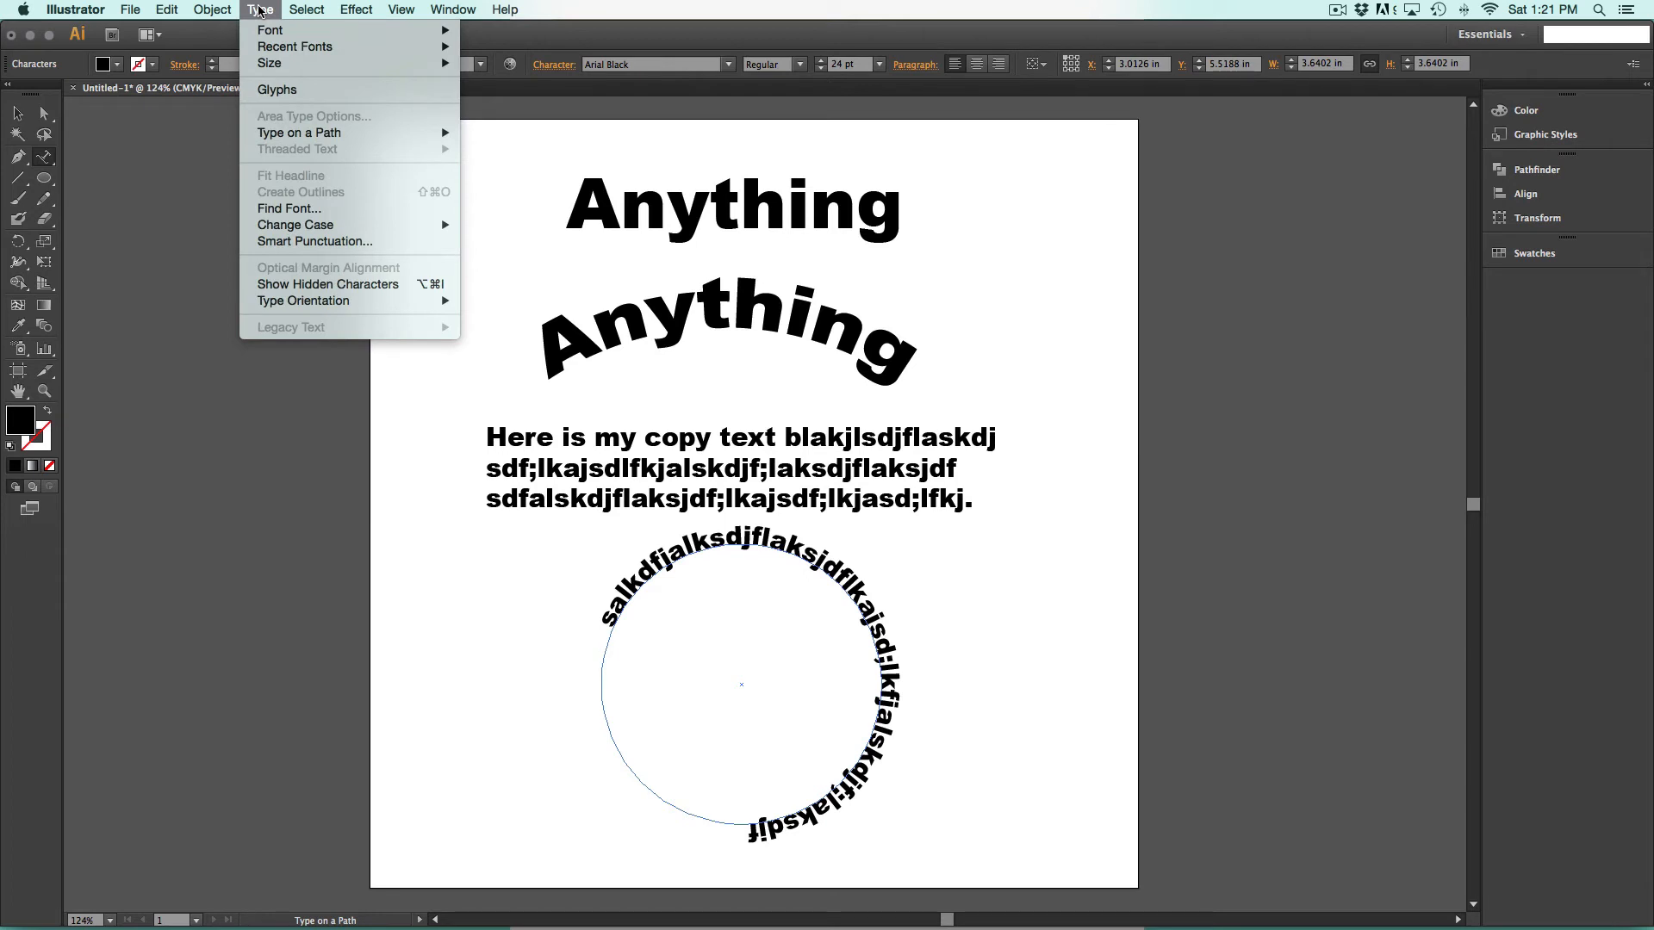
{"action": "mouse_move", "coordinate": [291, 136]}
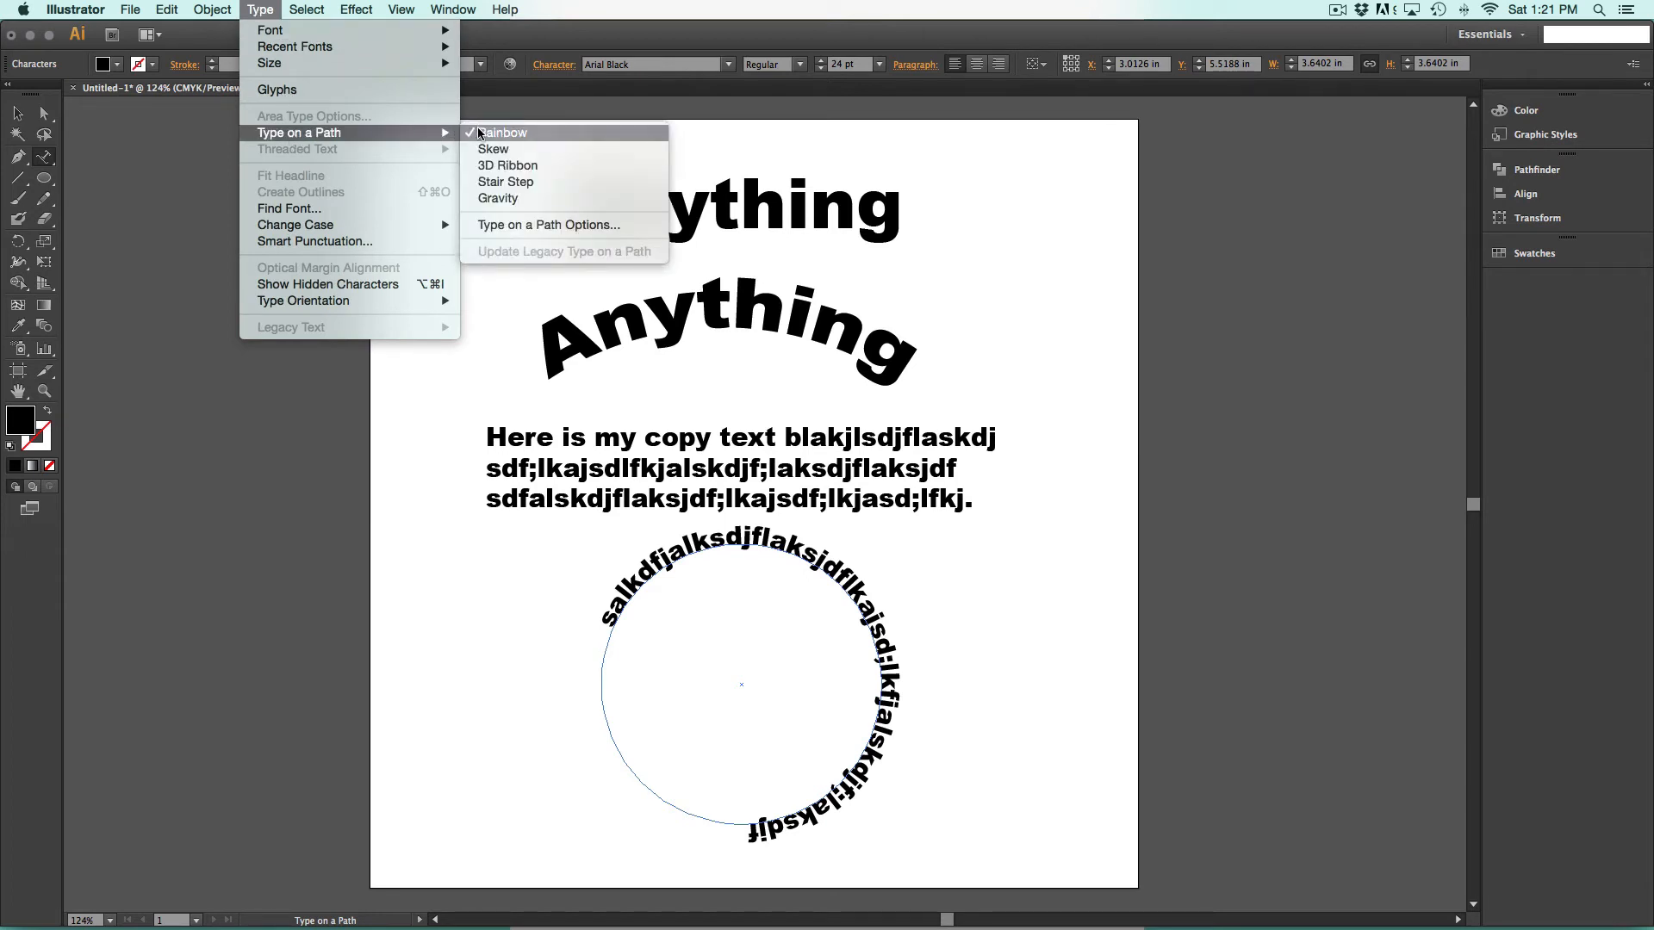
{"action": "left_click", "coordinate": [500, 150]}
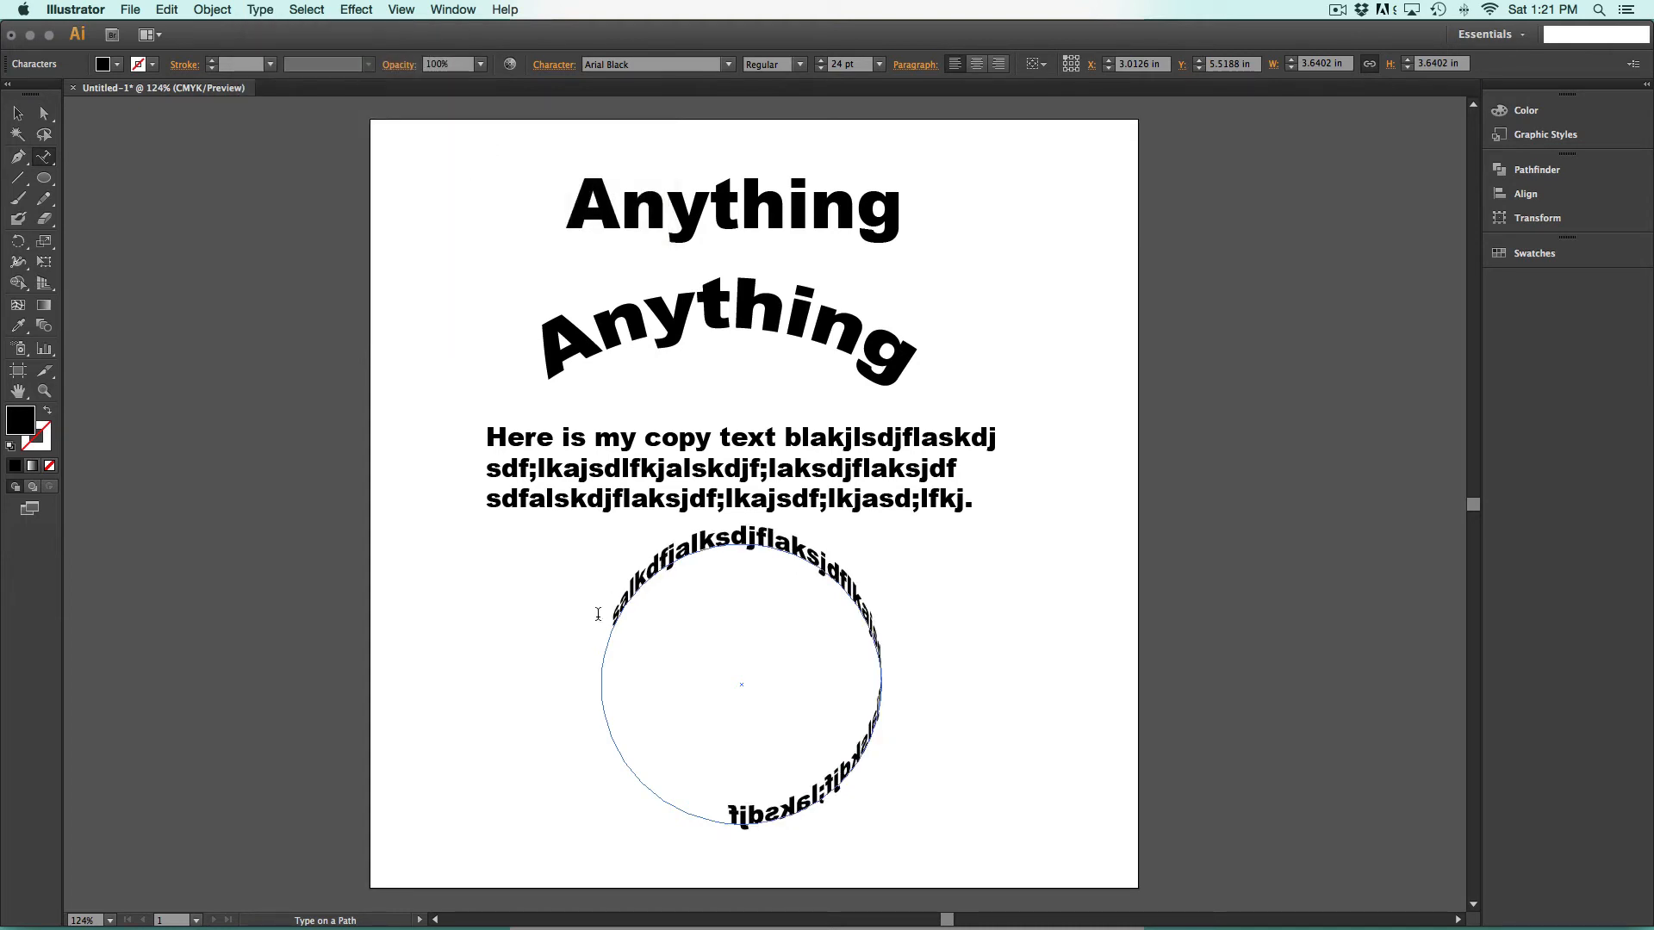
- Switch the circular text's type-on-a-path effect to 3D Ribbon
{"action": "left_click", "coordinate": [261, 11]}
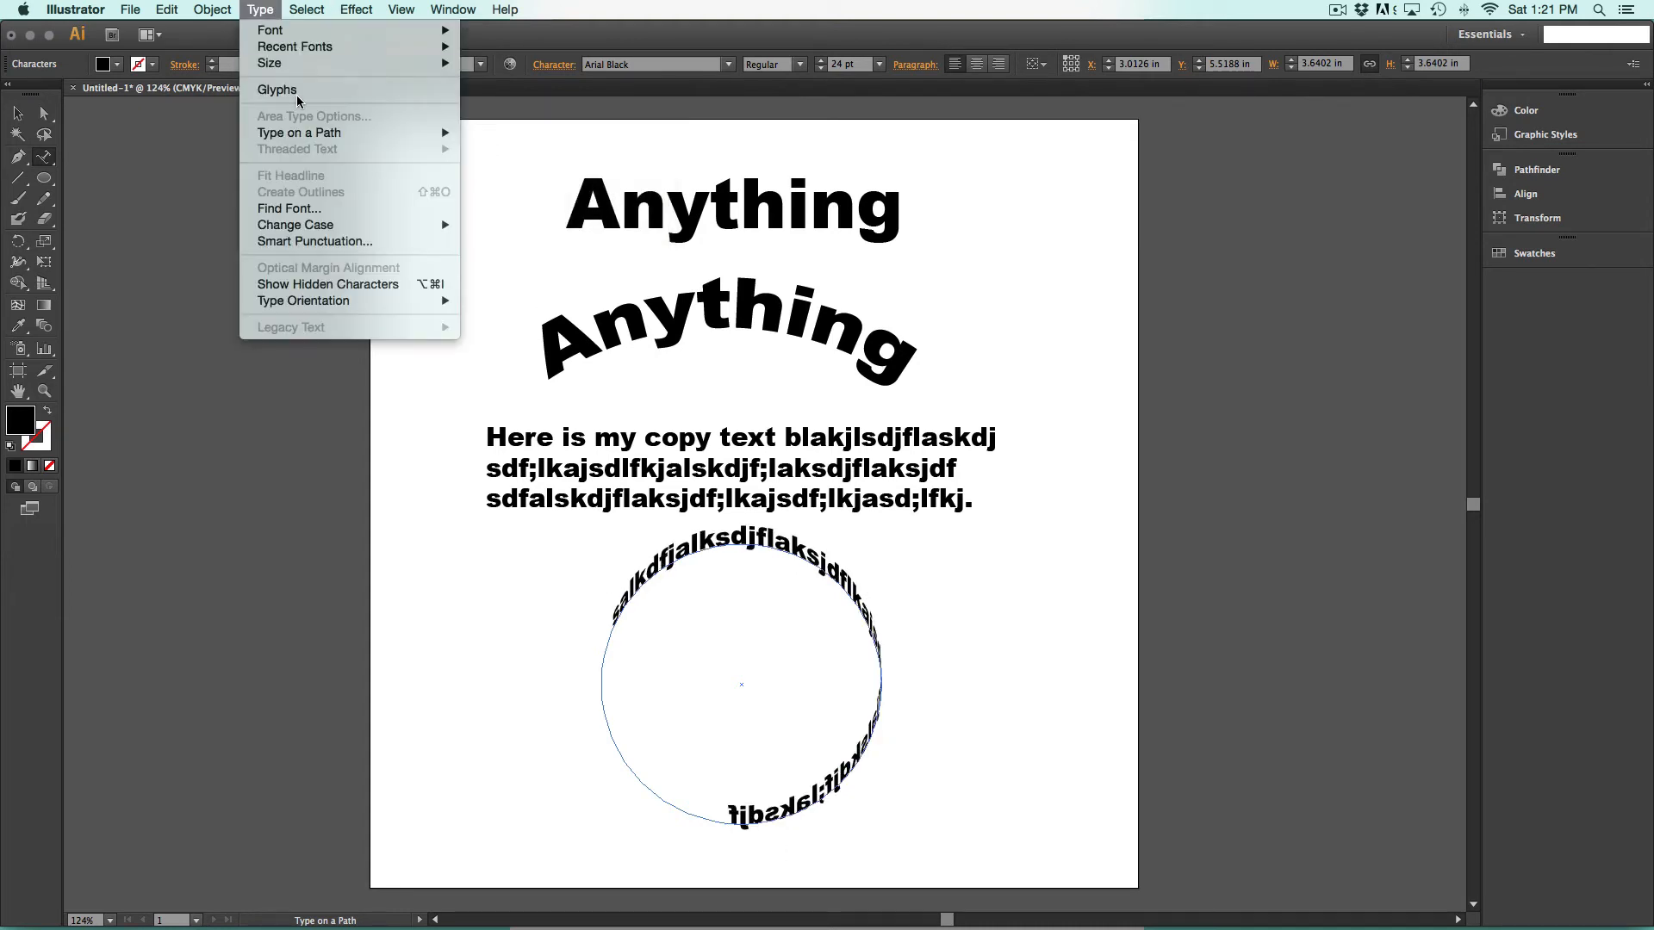
{"action": "mouse_move", "coordinate": [375, 134]}
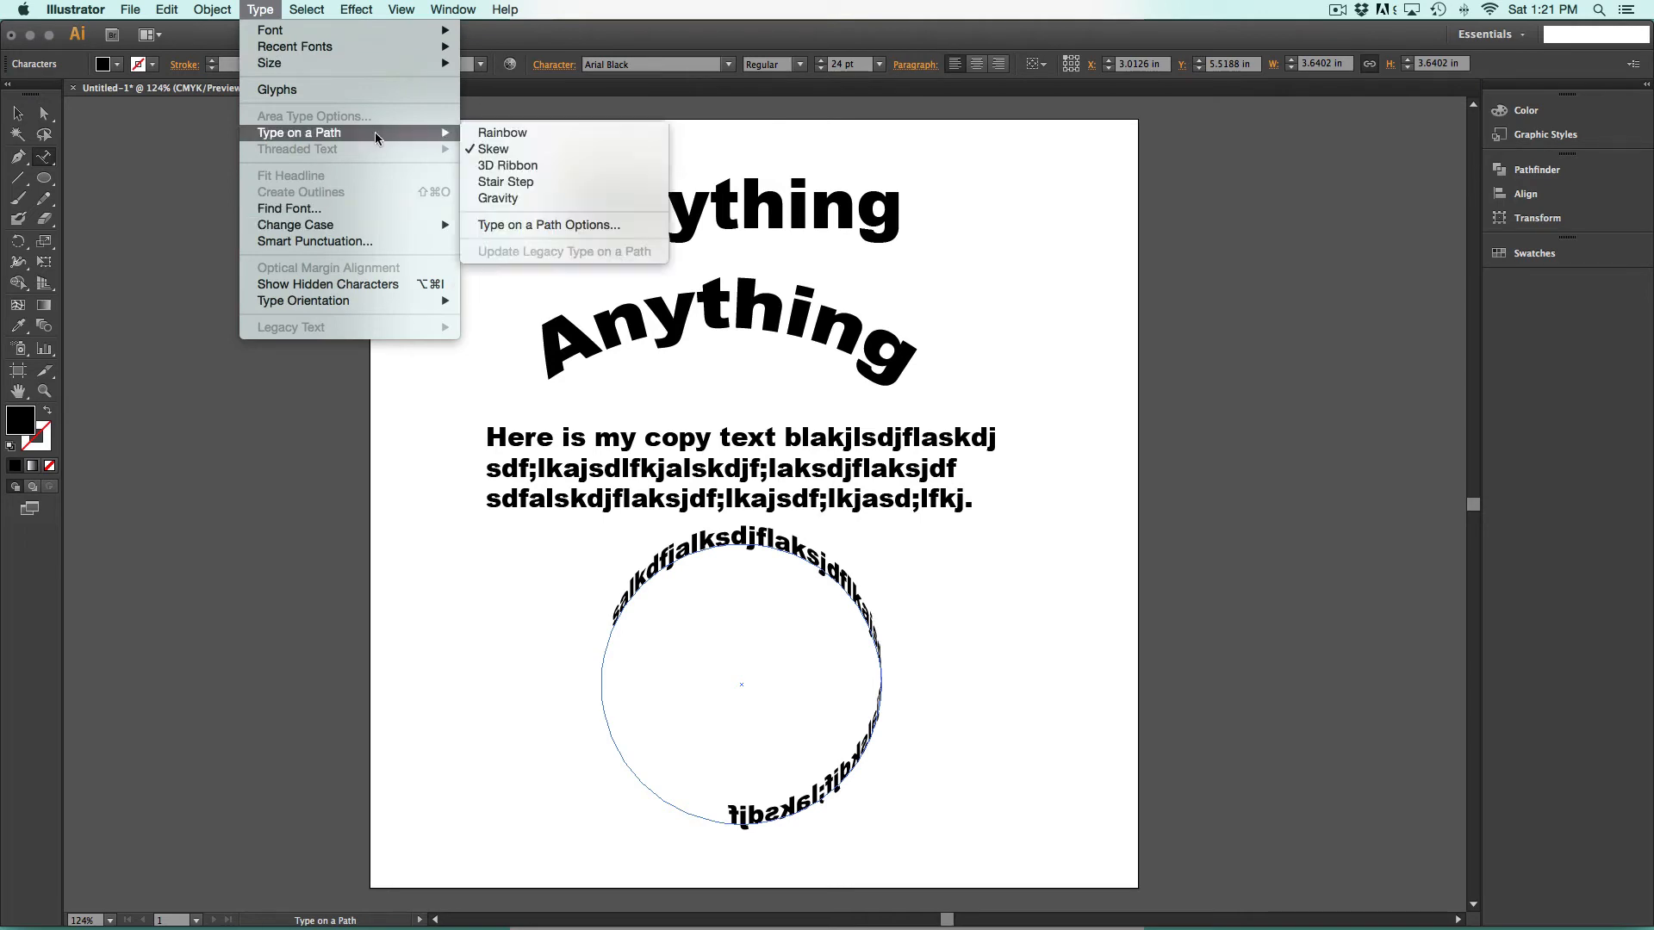
{"action": "left_click", "coordinate": [507, 162]}
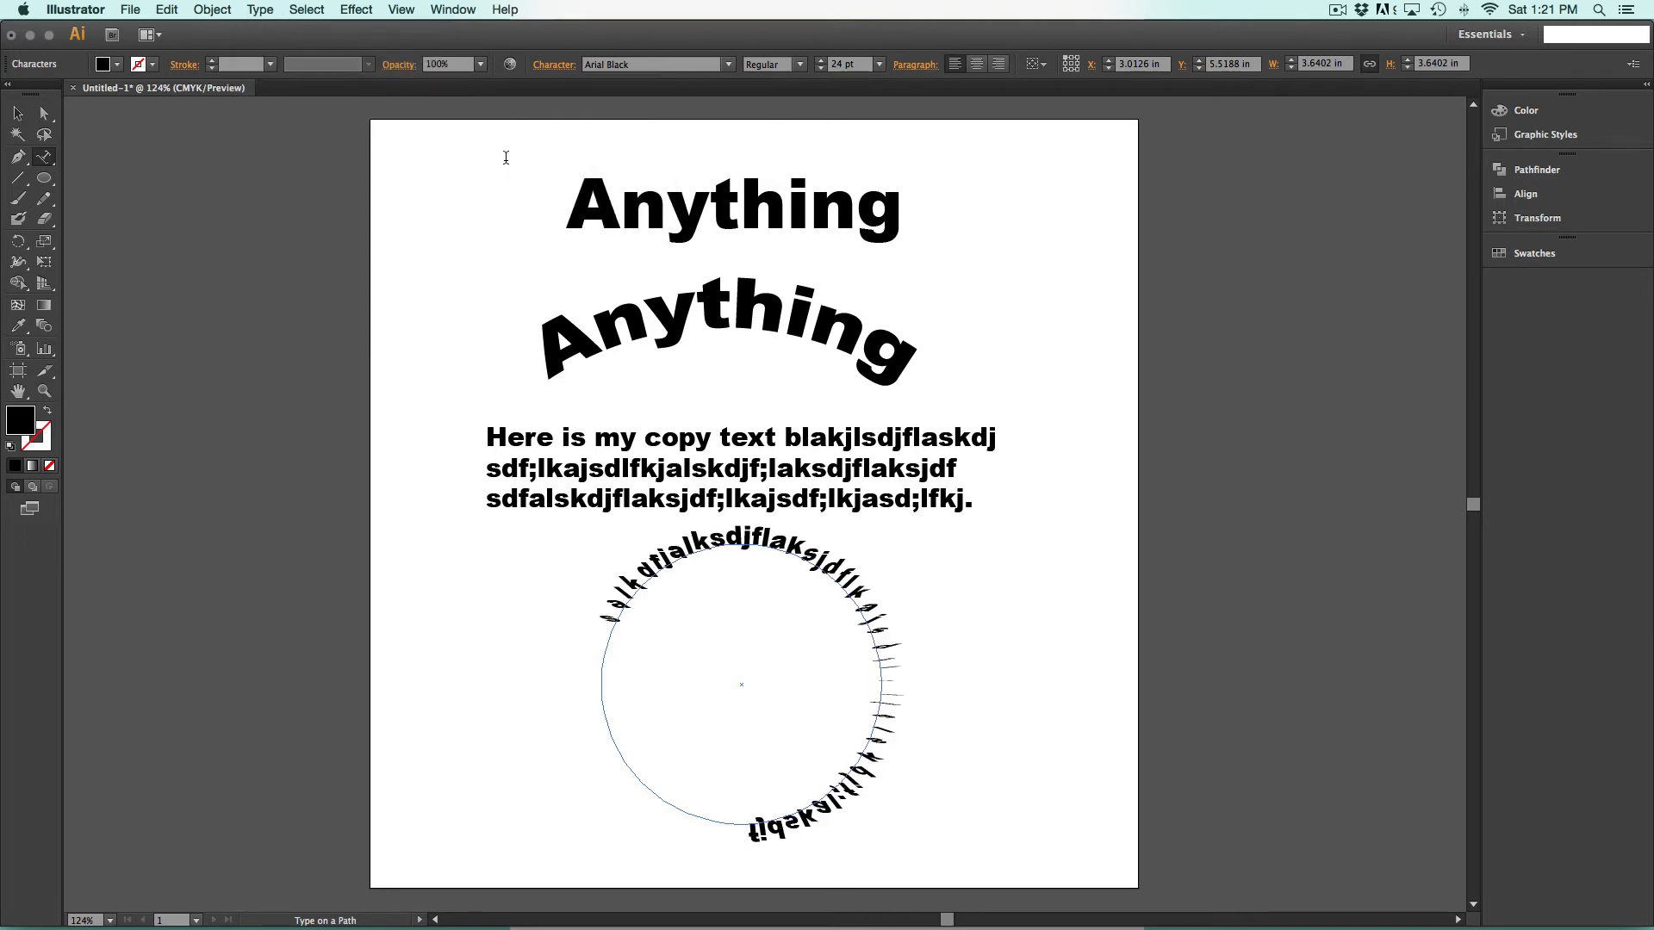
- Apply the Rainbow type-on-a-path effect to the circular text
{"action": "left_click", "coordinate": [260, 10]}
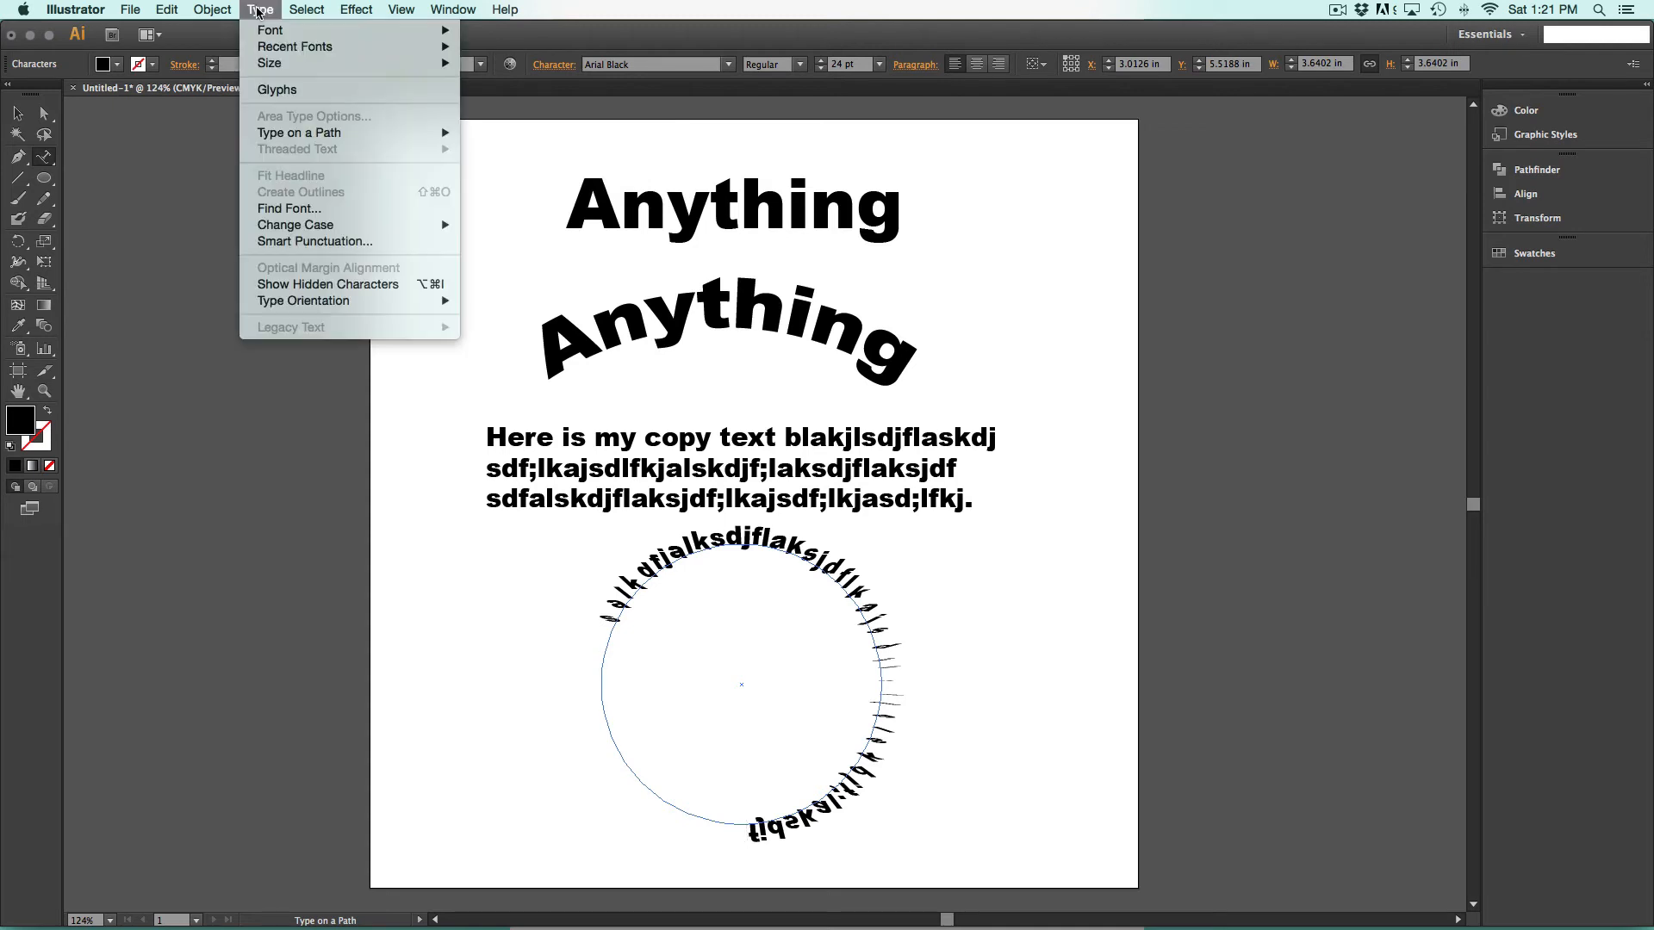
{"action": "mouse_move", "coordinate": [322, 140]}
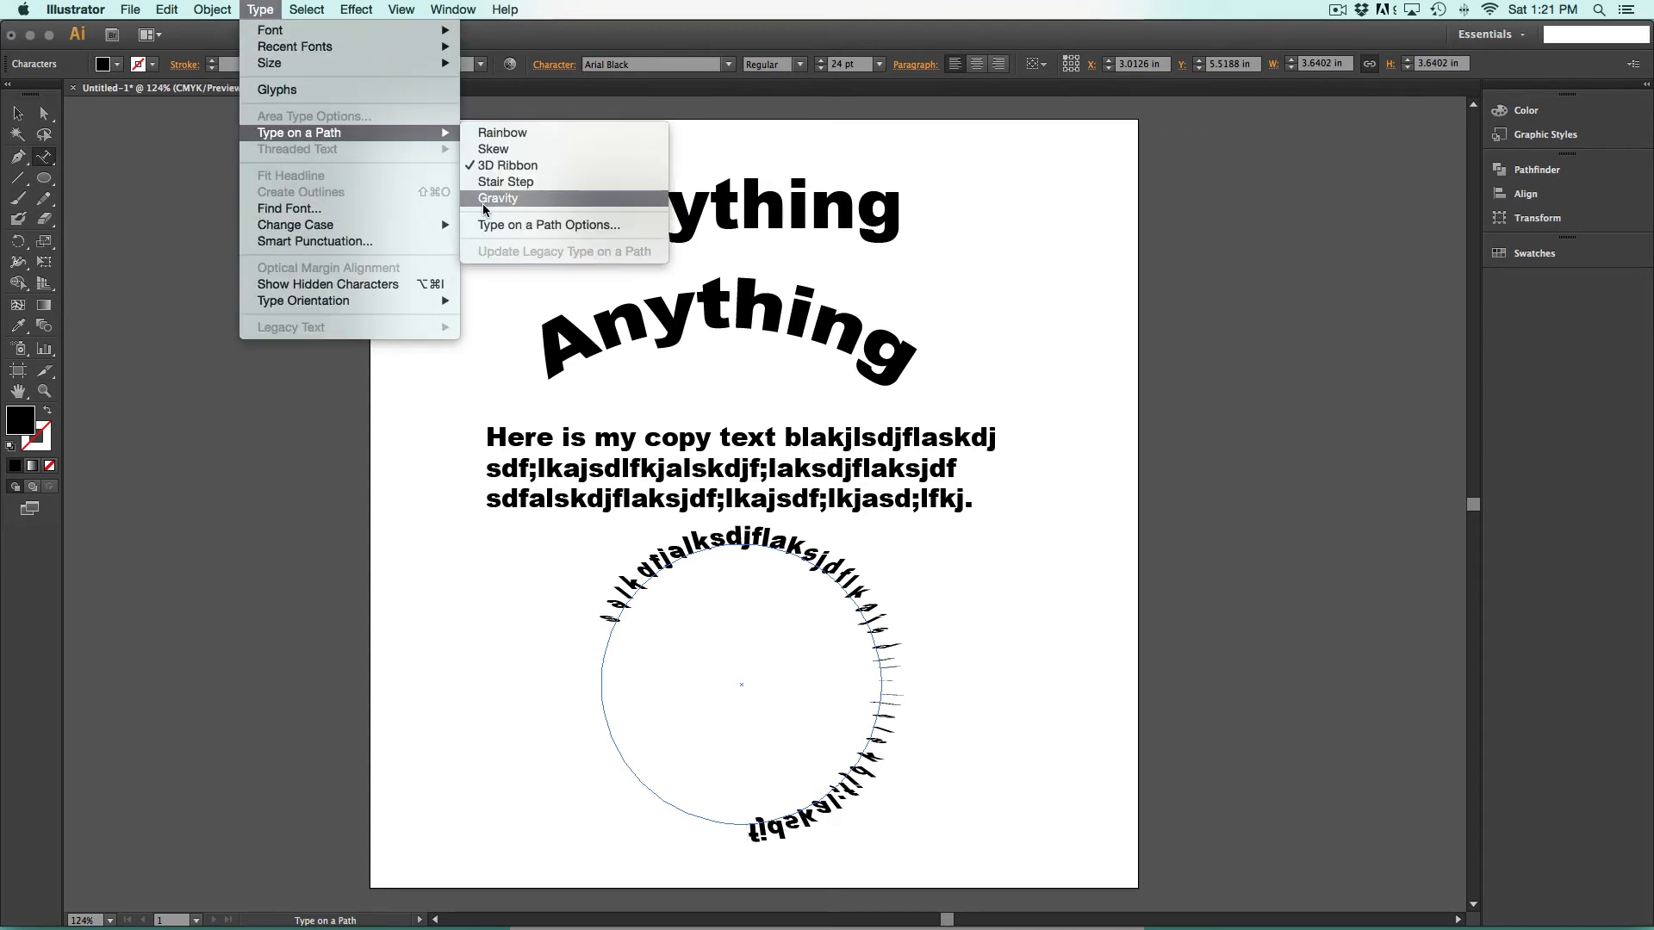
{"action": "left_click", "coordinate": [497, 133]}
- Open the path type options for the circular text, flip it to the inside of the circle and turn on the preview
{"action": "left_click", "coordinate": [261, 9]}
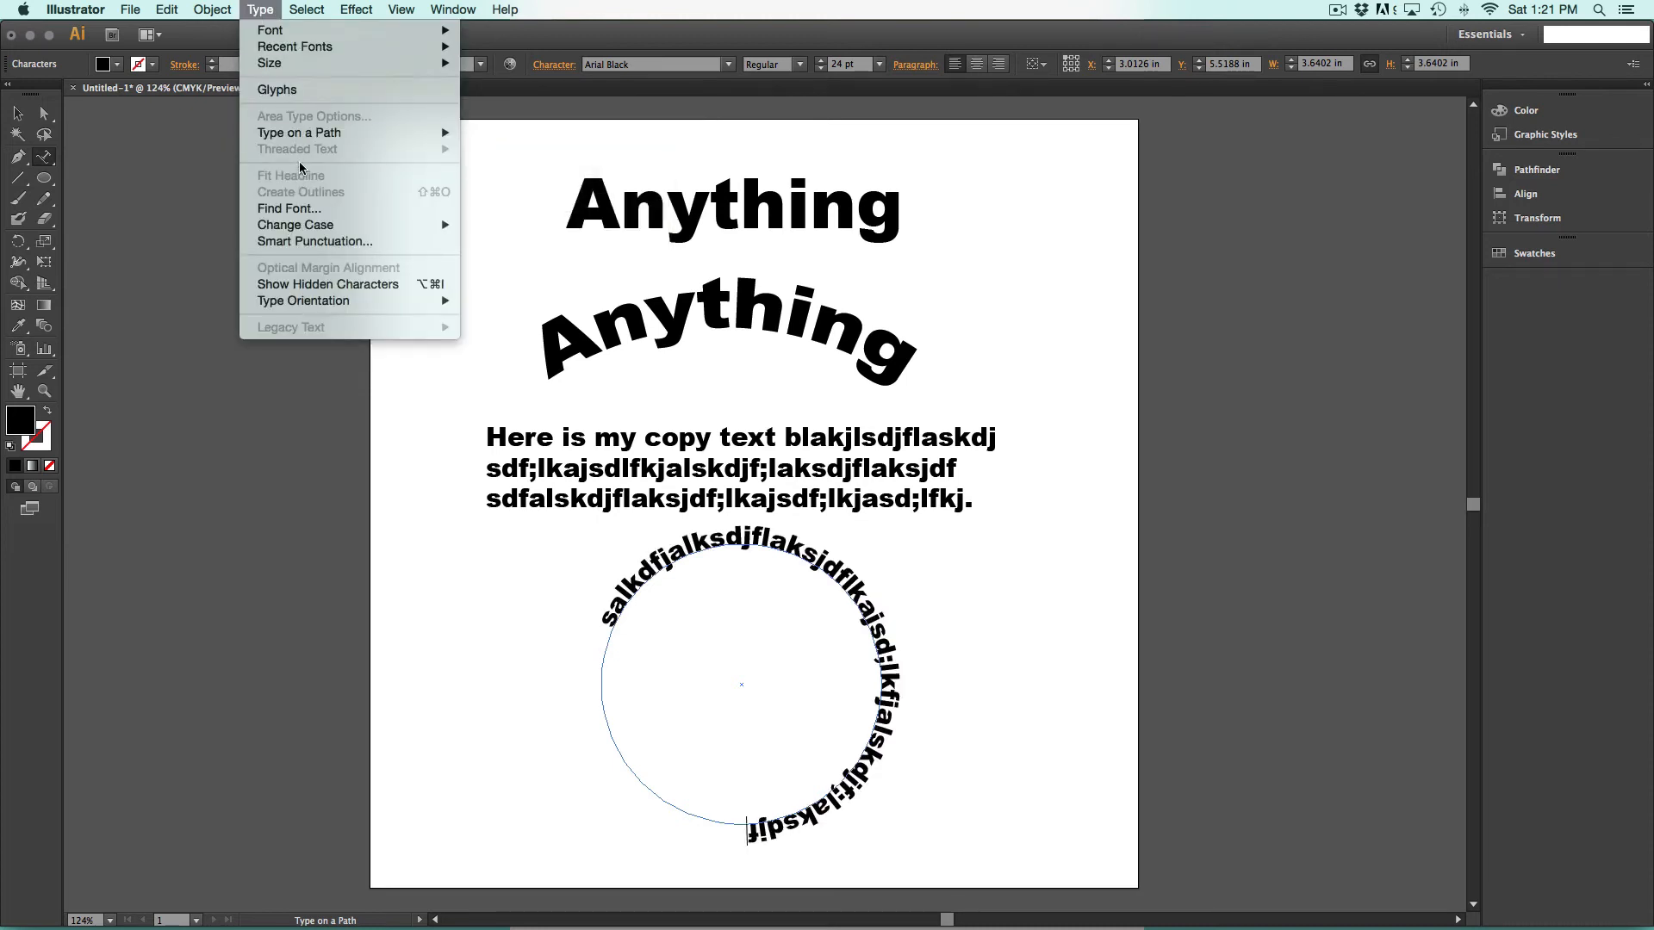
{"action": "mouse_move", "coordinate": [301, 131]}
{"action": "left_click", "coordinate": [550, 224]}
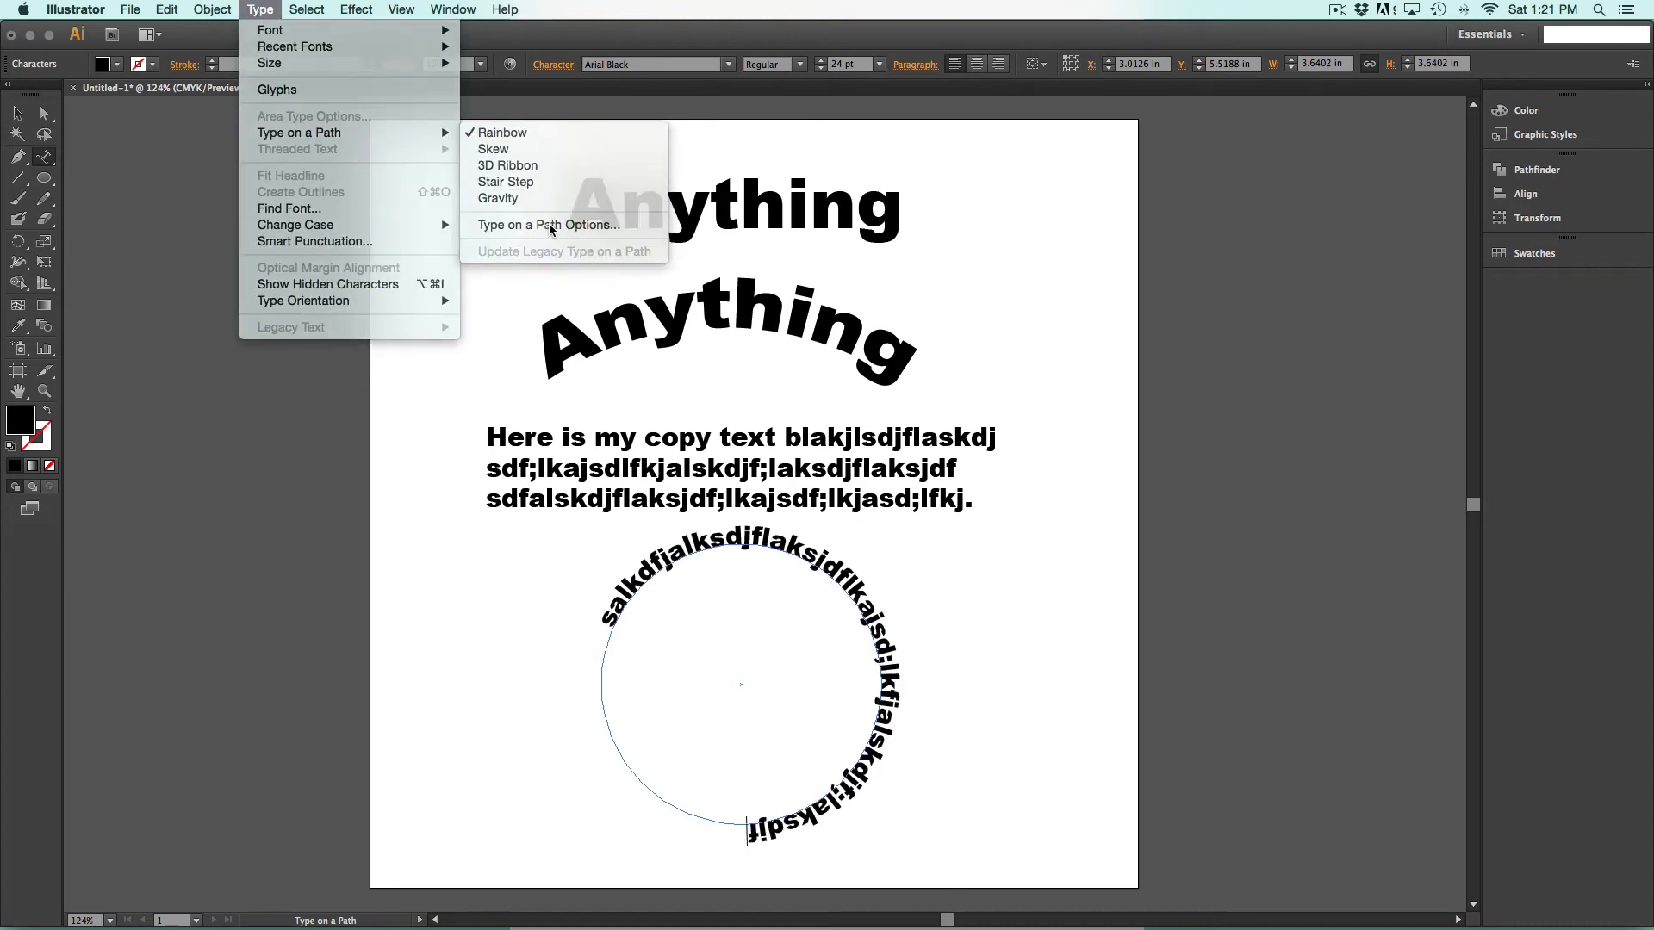
{"action": "left_click_drag", "start_coordinate": [766, 381], "coordinate": [680, 258]}
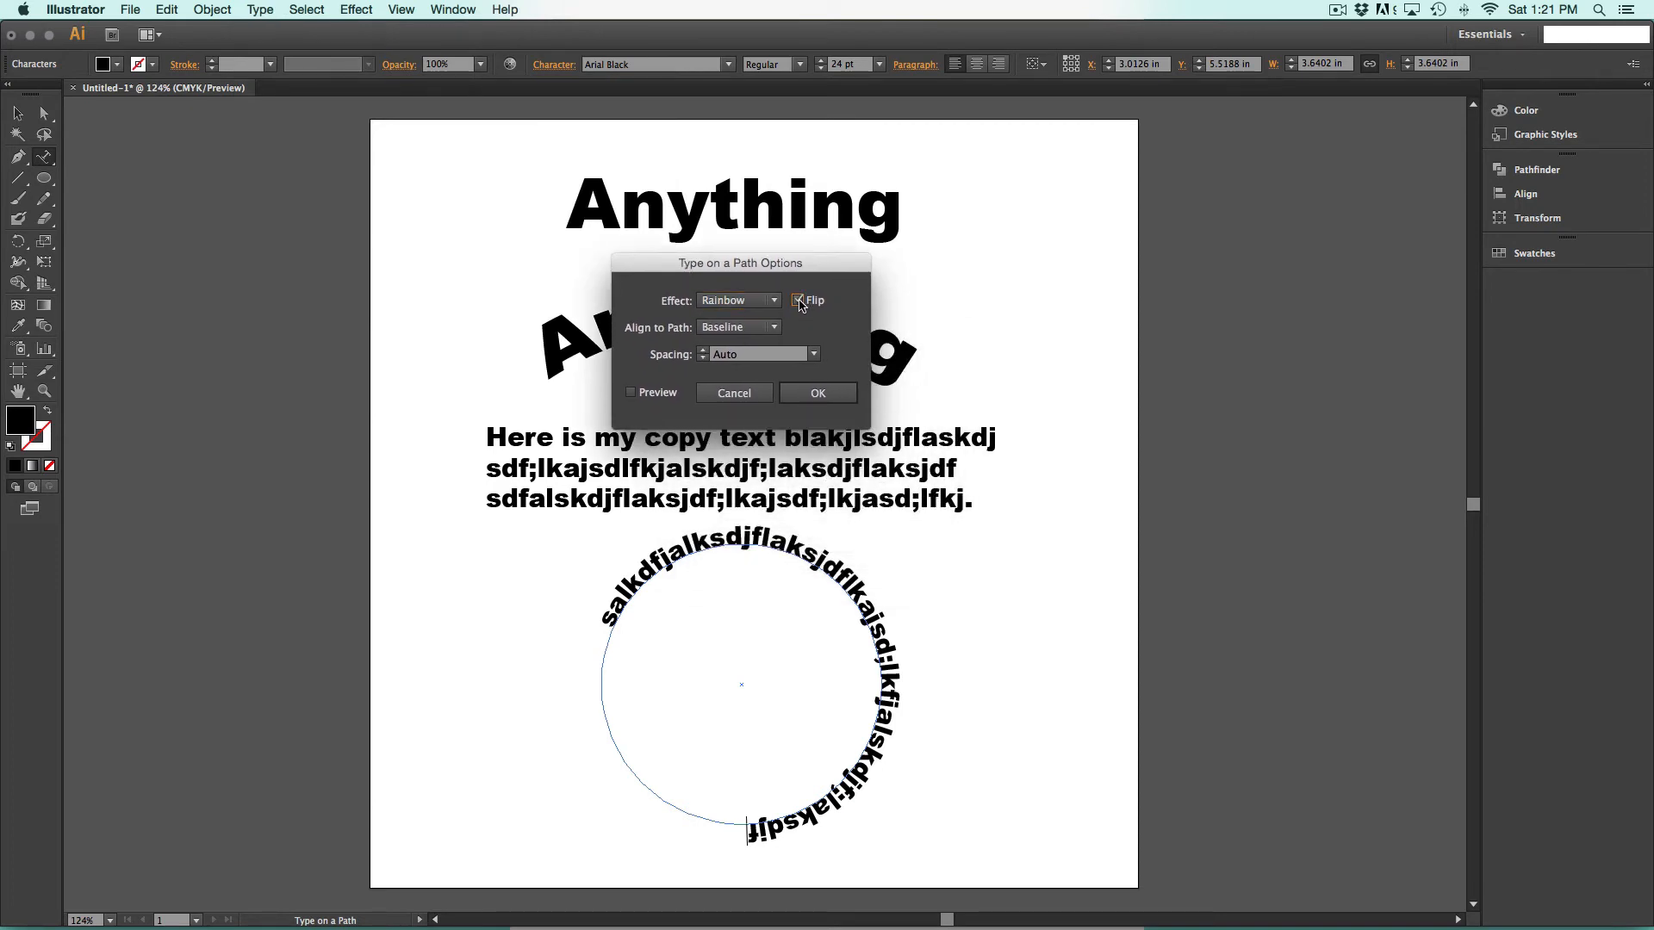
{"action": "left_click", "coordinate": [642, 398]}
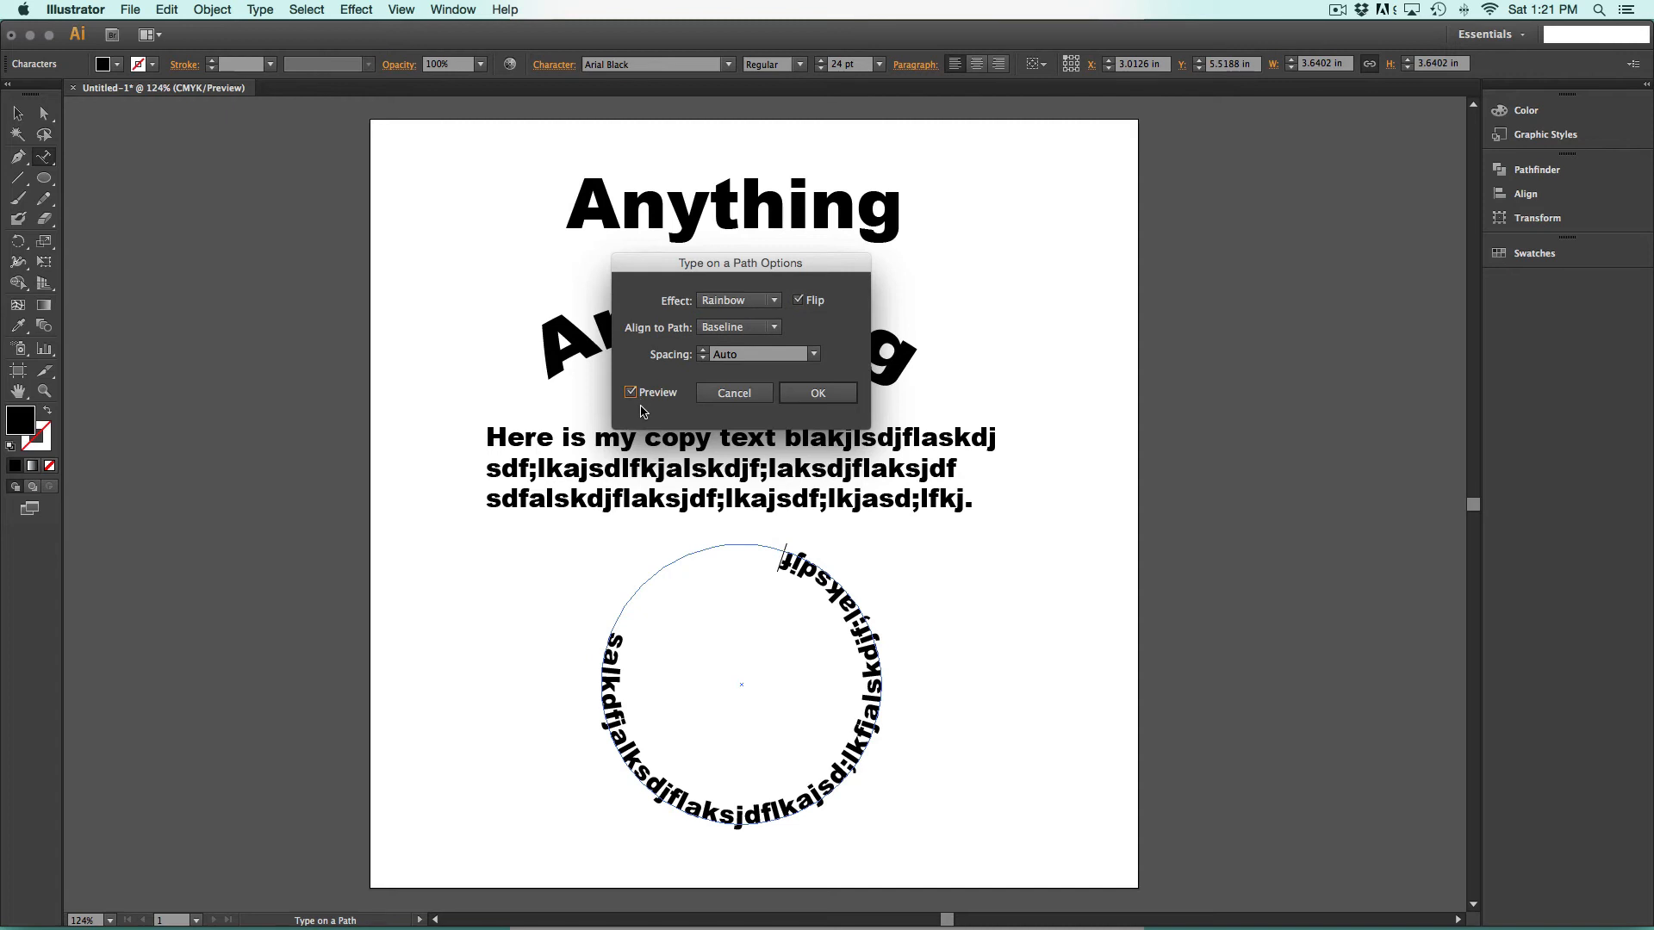
- Try Ascender as the circular text's path alignment and settle on Center, with Rainbow as the effect
{"action": "left_click", "coordinate": [775, 329]}
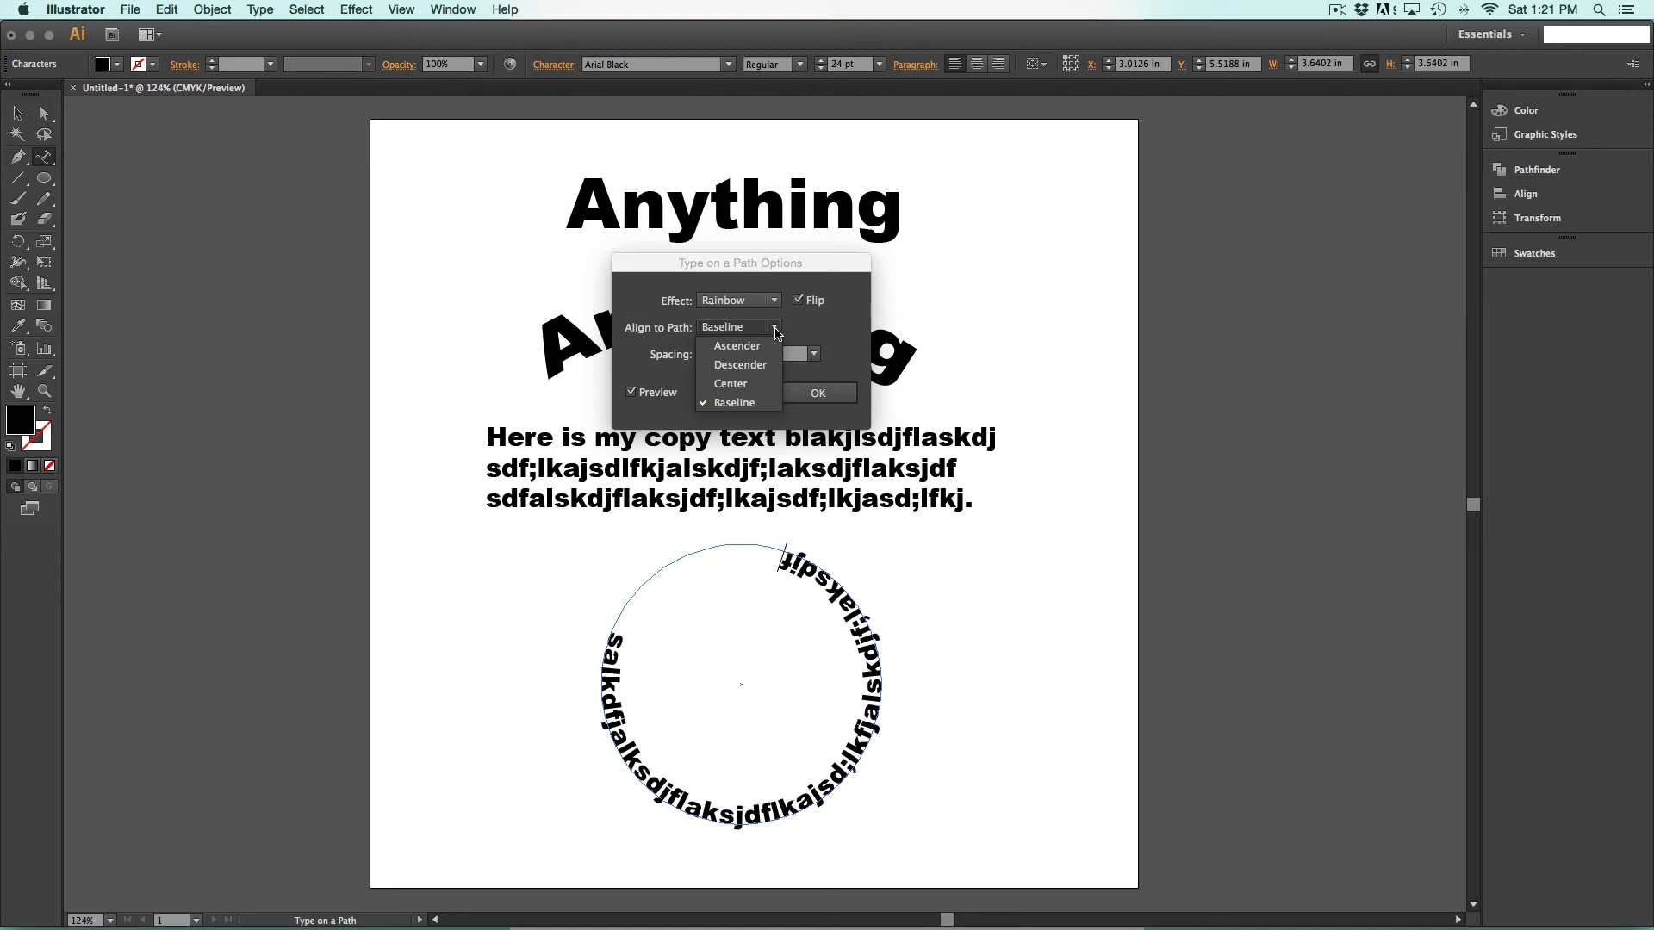
{"action": "left_click", "coordinate": [737, 345]}
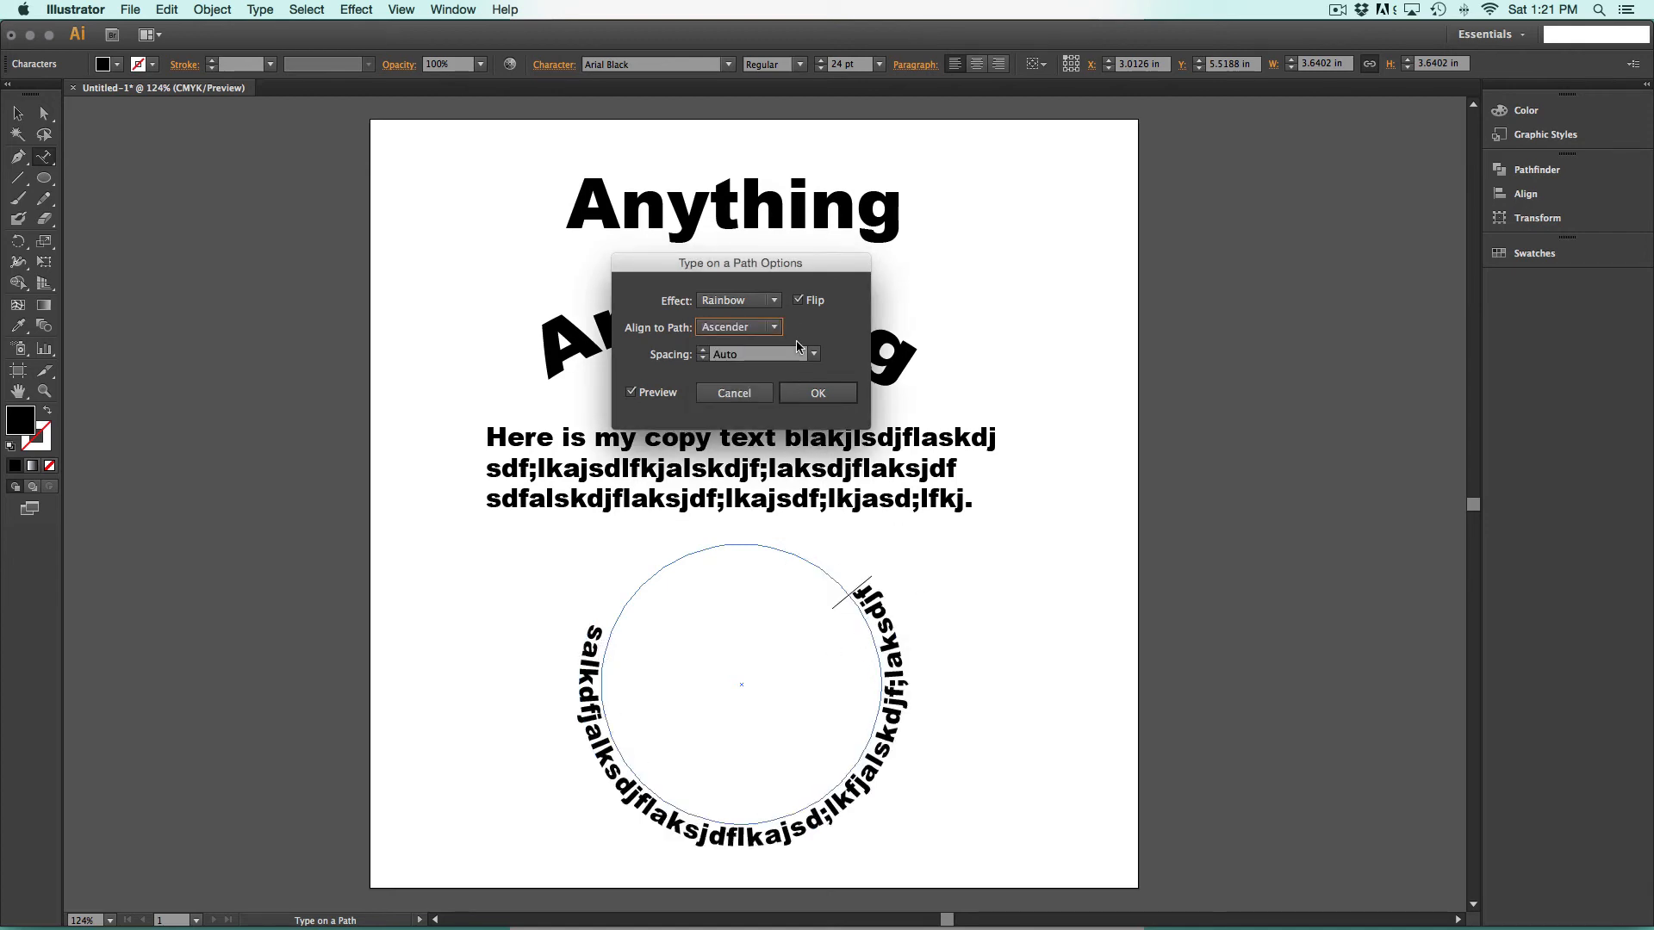
{"action": "left_click", "coordinate": [774, 326]}
{"action": "left_click", "coordinate": [771, 385]}
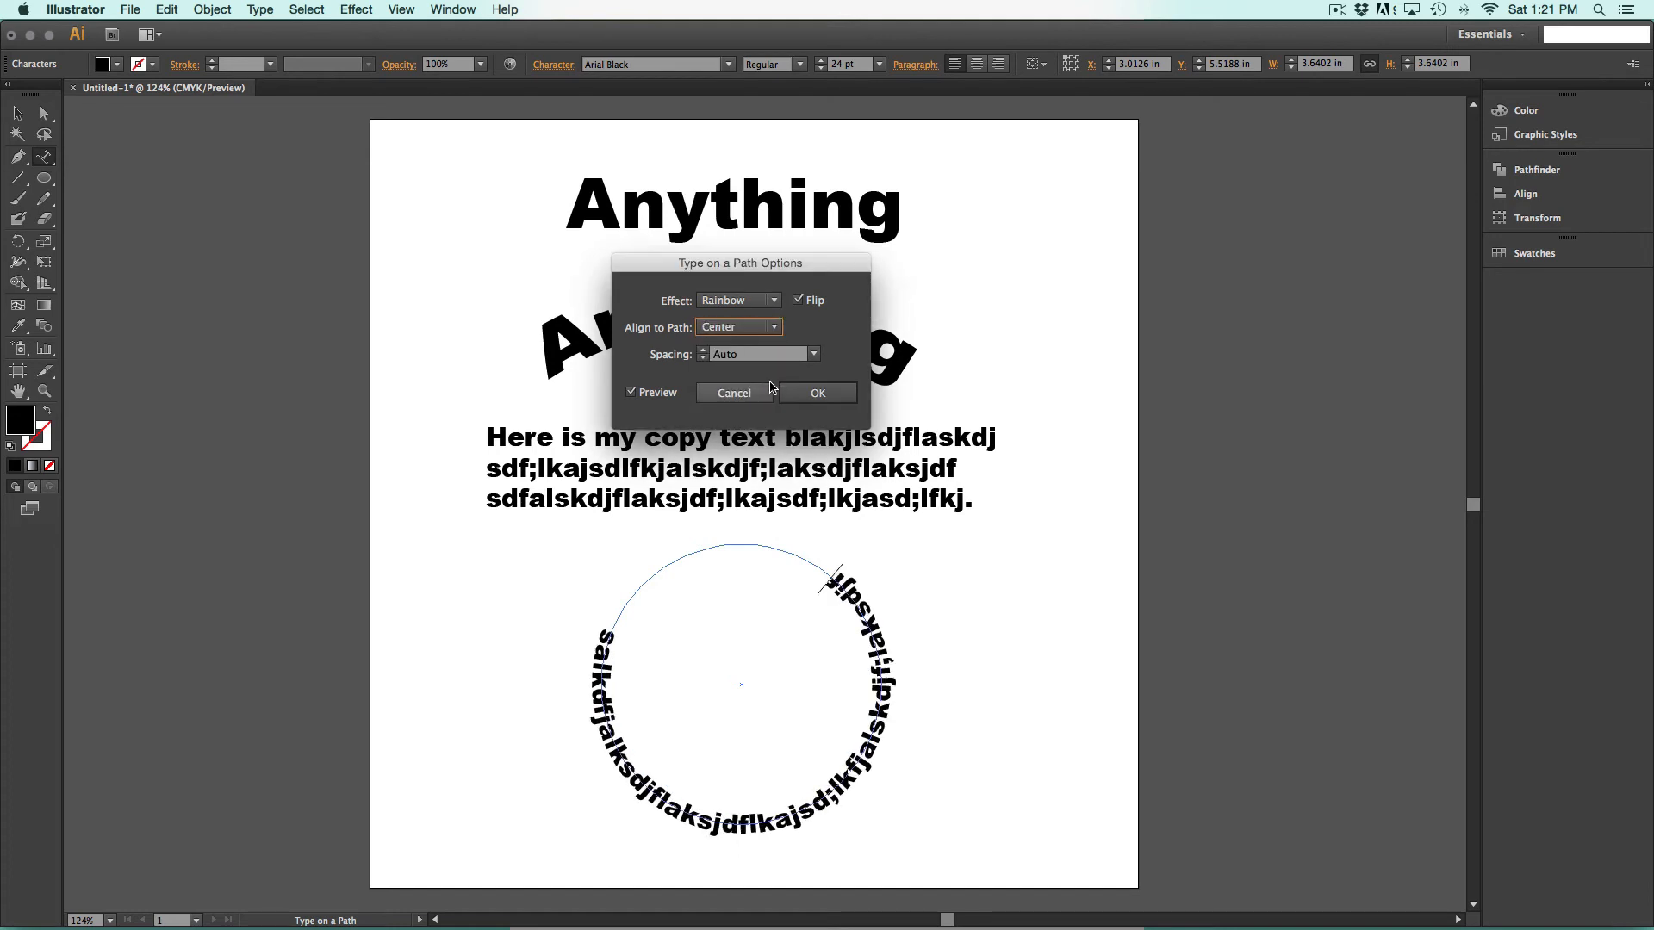
{"action": "left_click", "coordinate": [773, 301]}
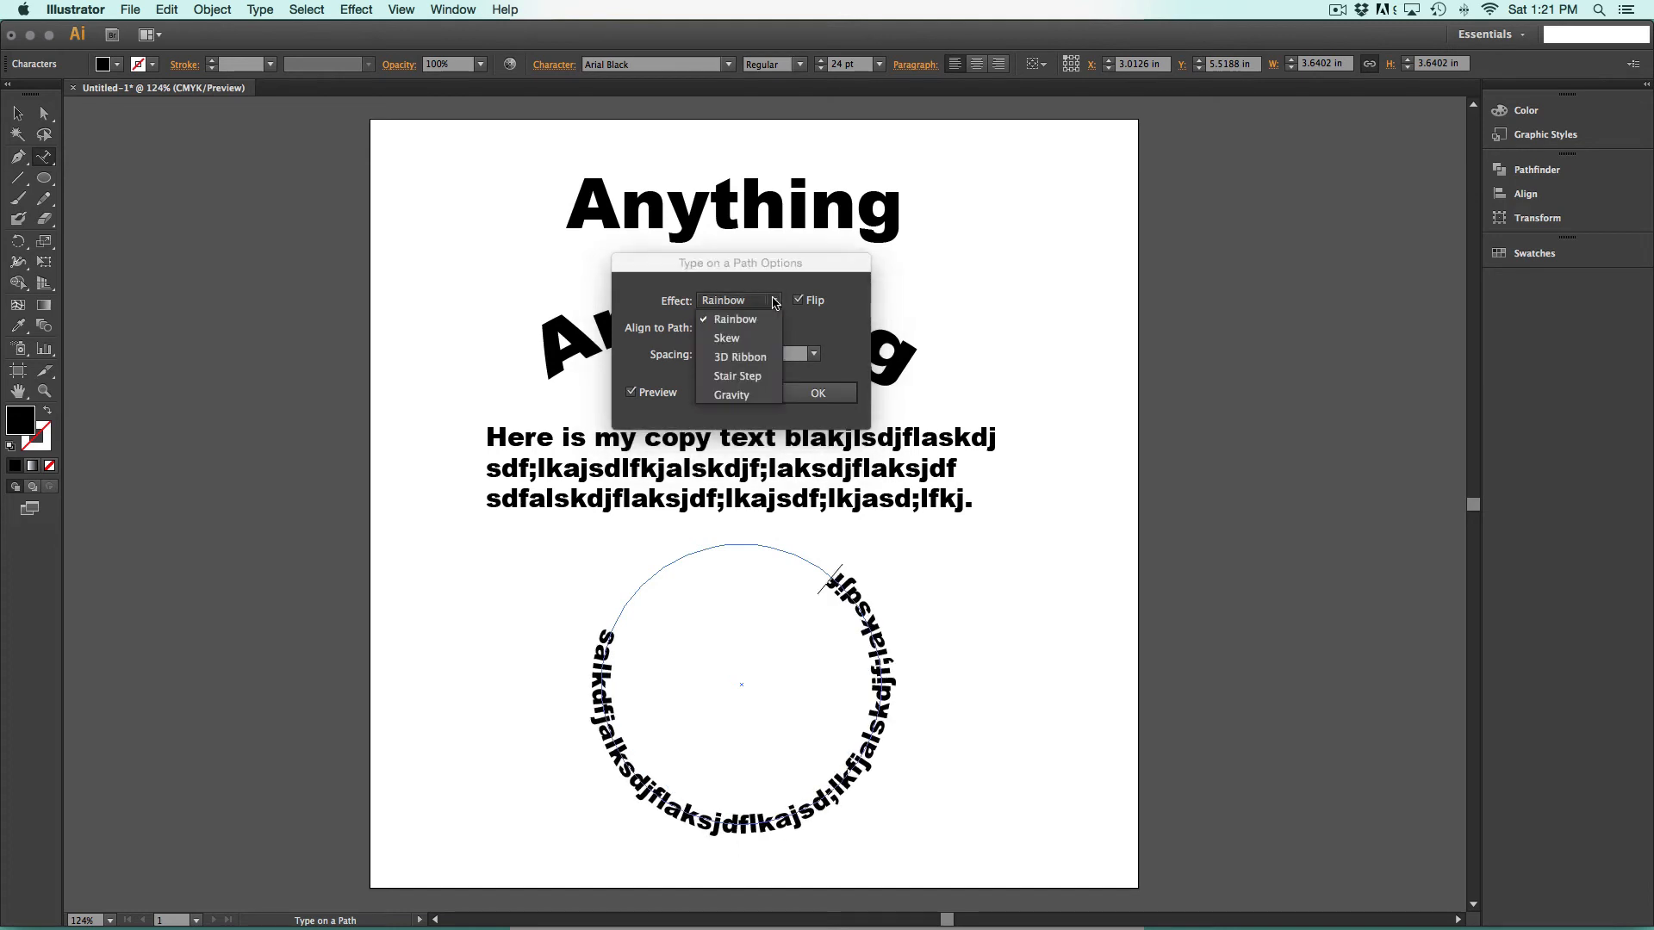
{"action": "left_click", "coordinate": [735, 319]}
- Try a spacing of -800 pt on the circular text
{"action": "left_click", "coordinate": [814, 355]}
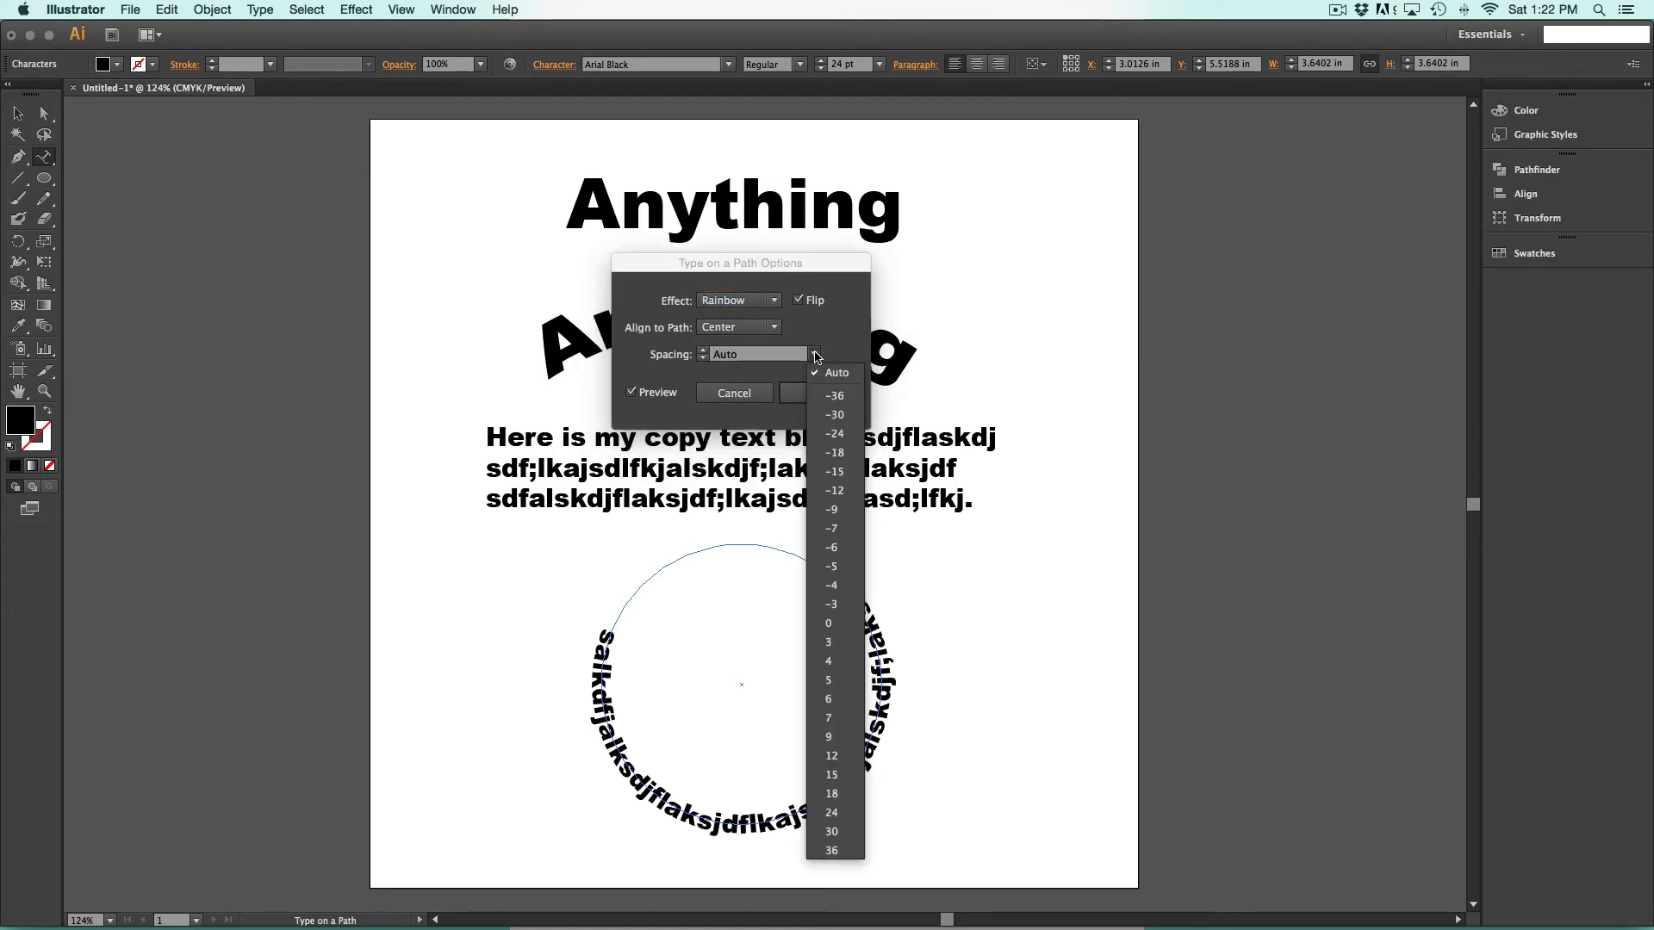
{"action": "left_click", "coordinate": [702, 357]}
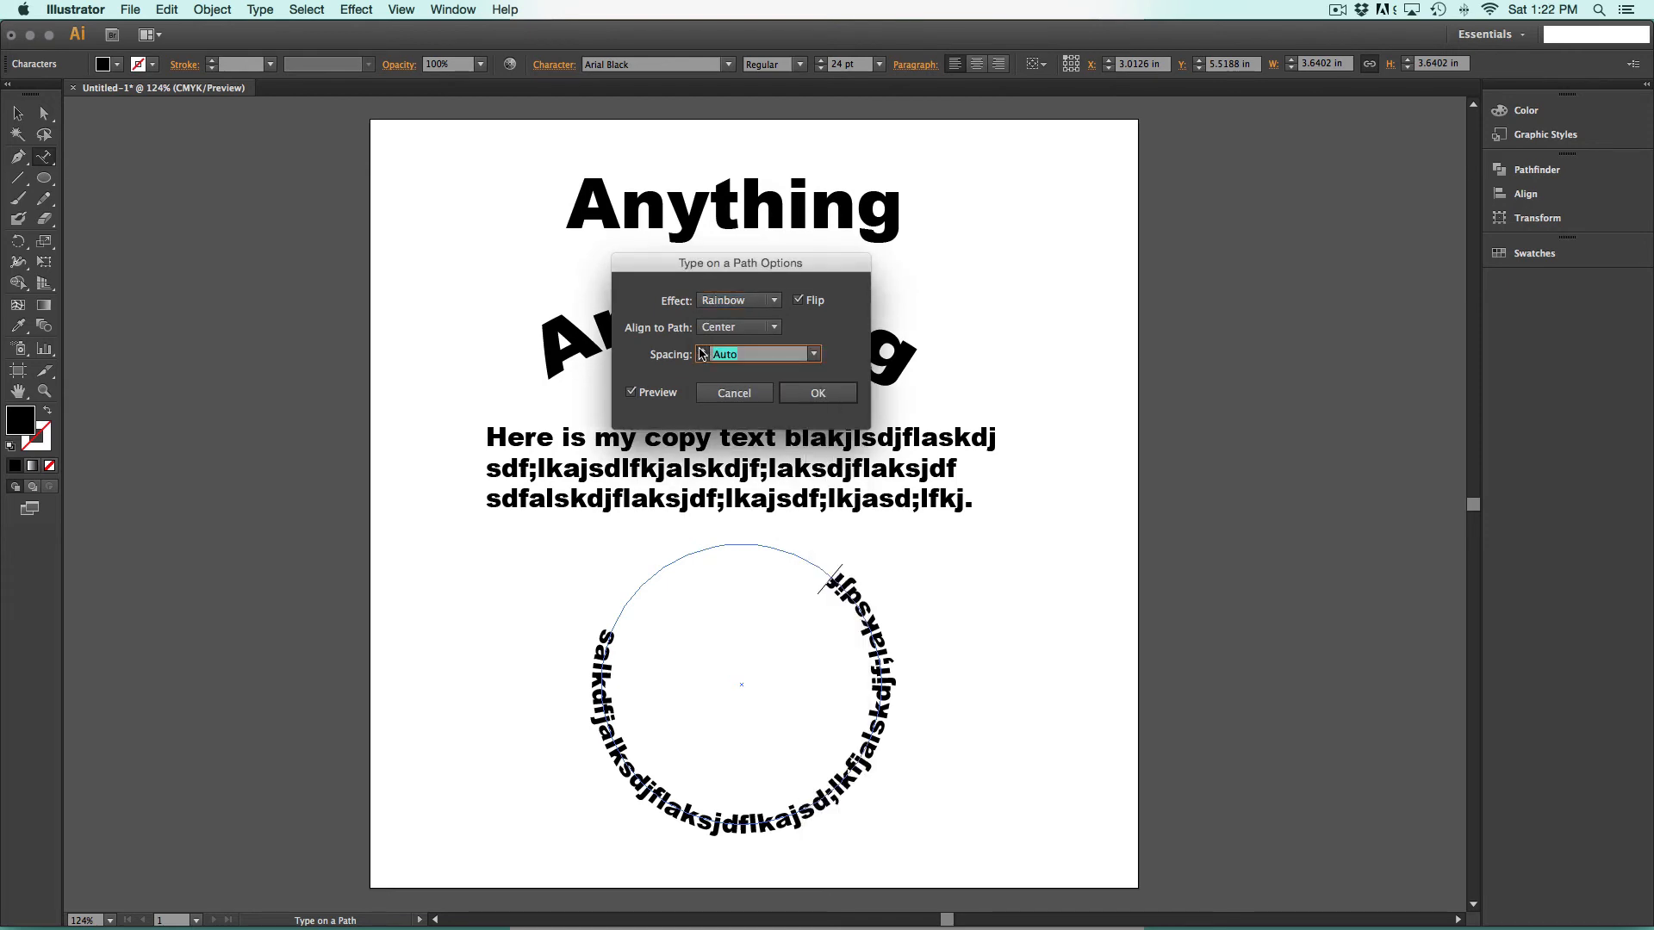
{"action": "left_click", "coordinate": [702, 359]}
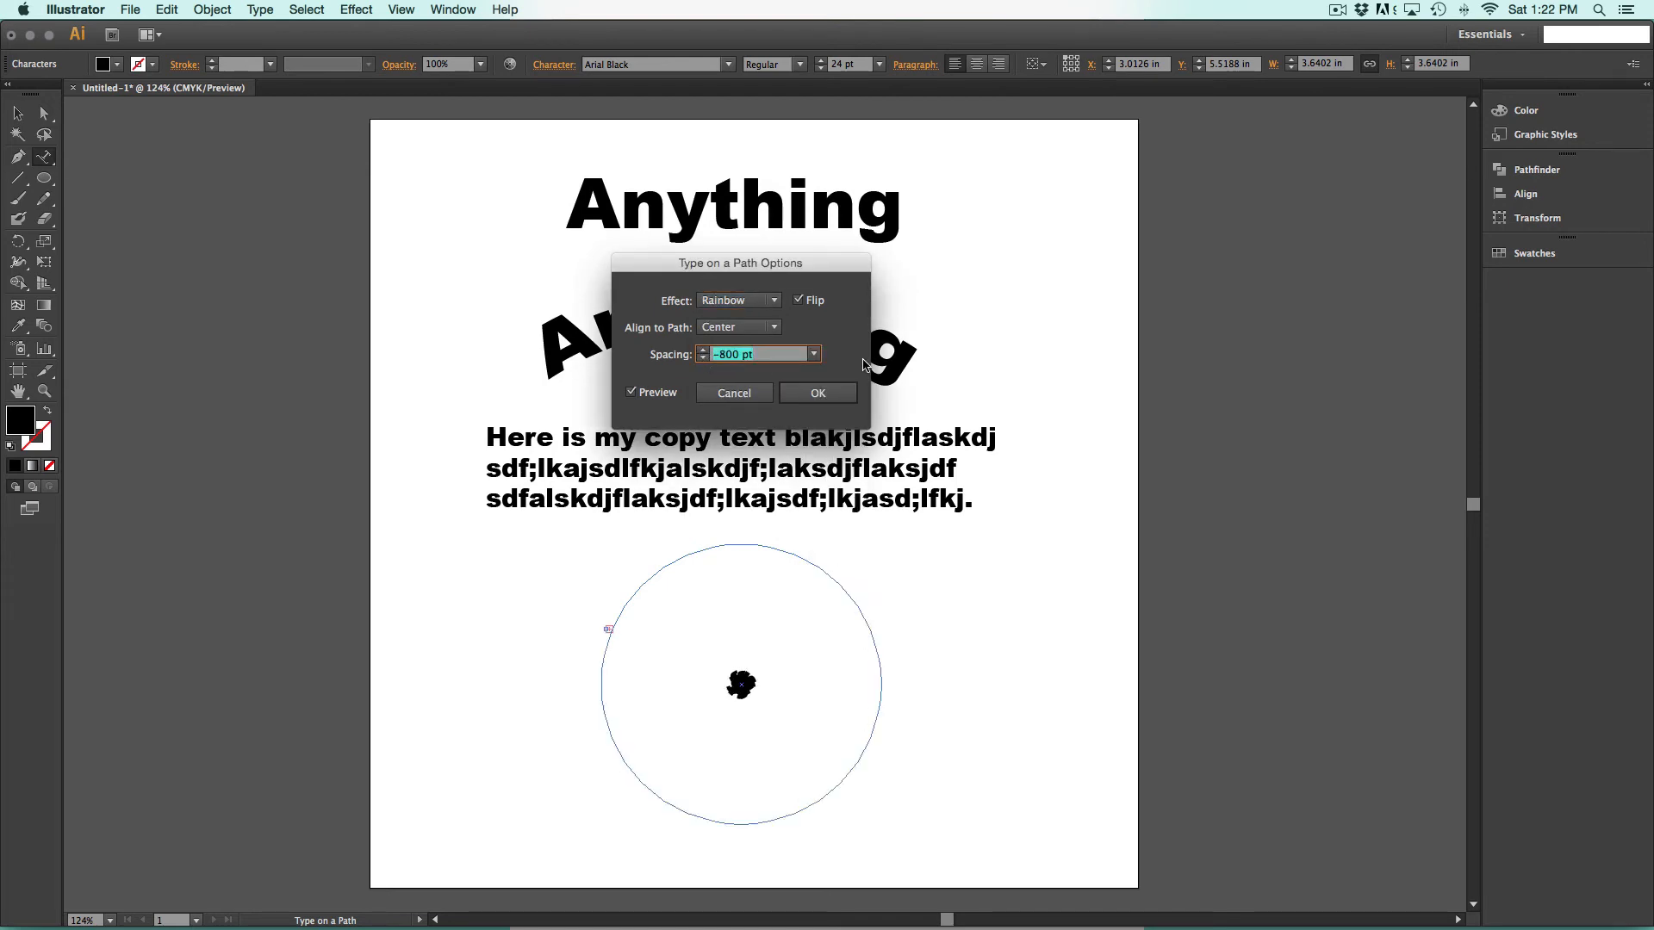
- Set the circular text's spacing to 76 pt and apply the path type options
{"action": "left_click", "coordinate": [814, 355]}
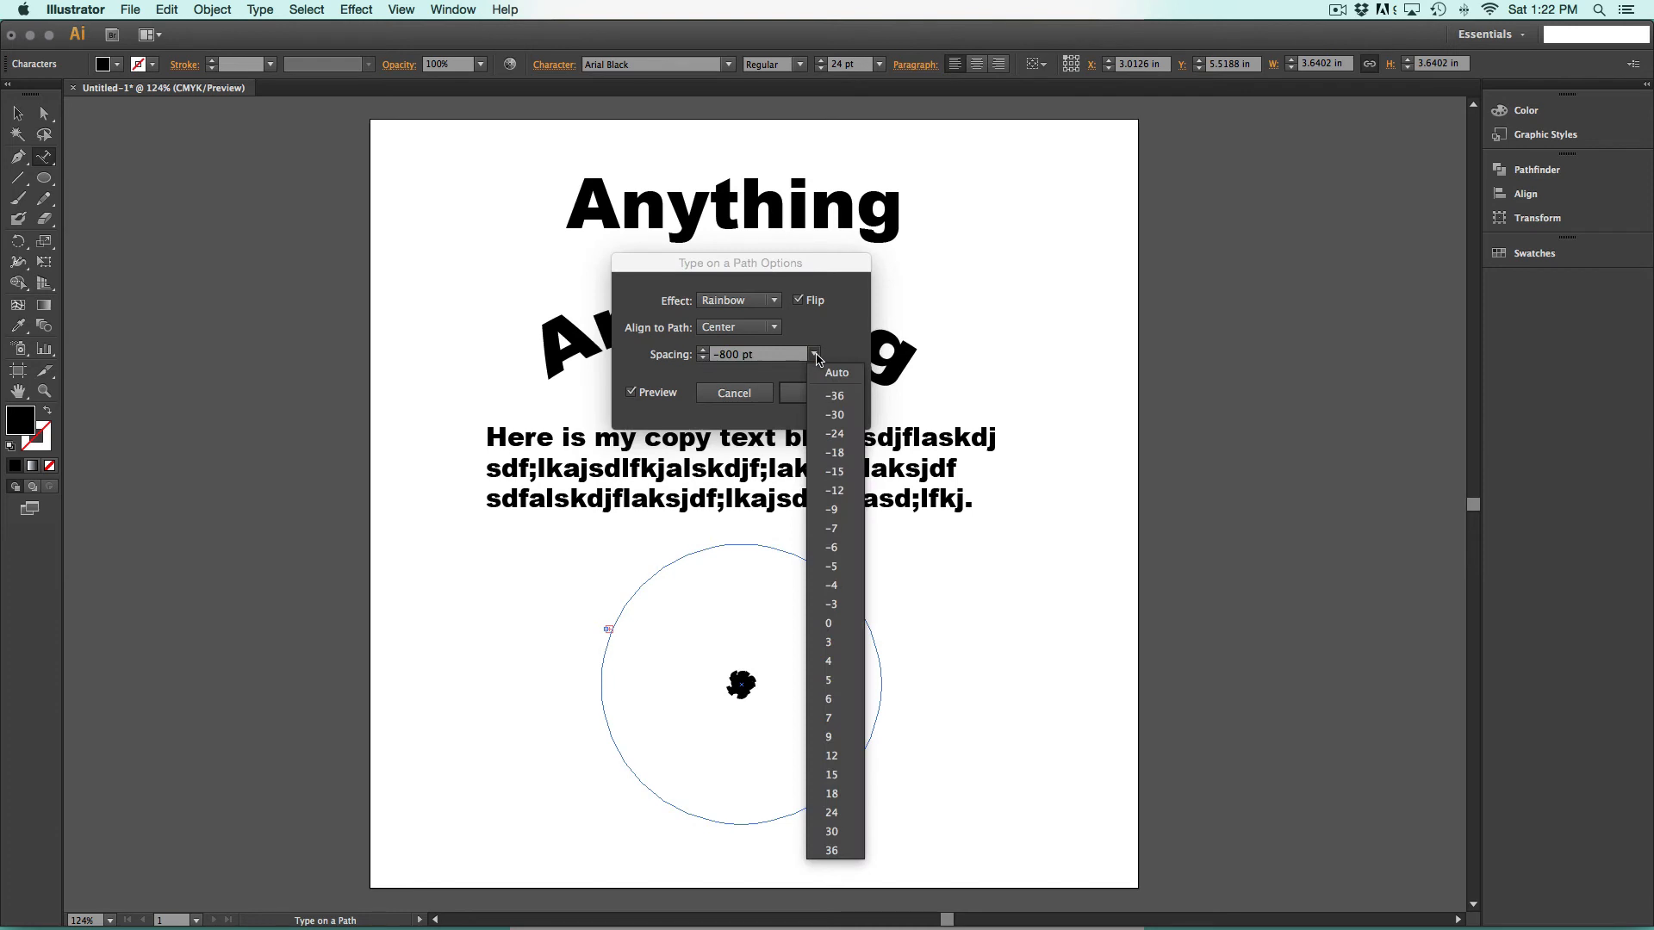
{"action": "left_click", "coordinate": [829, 699]}
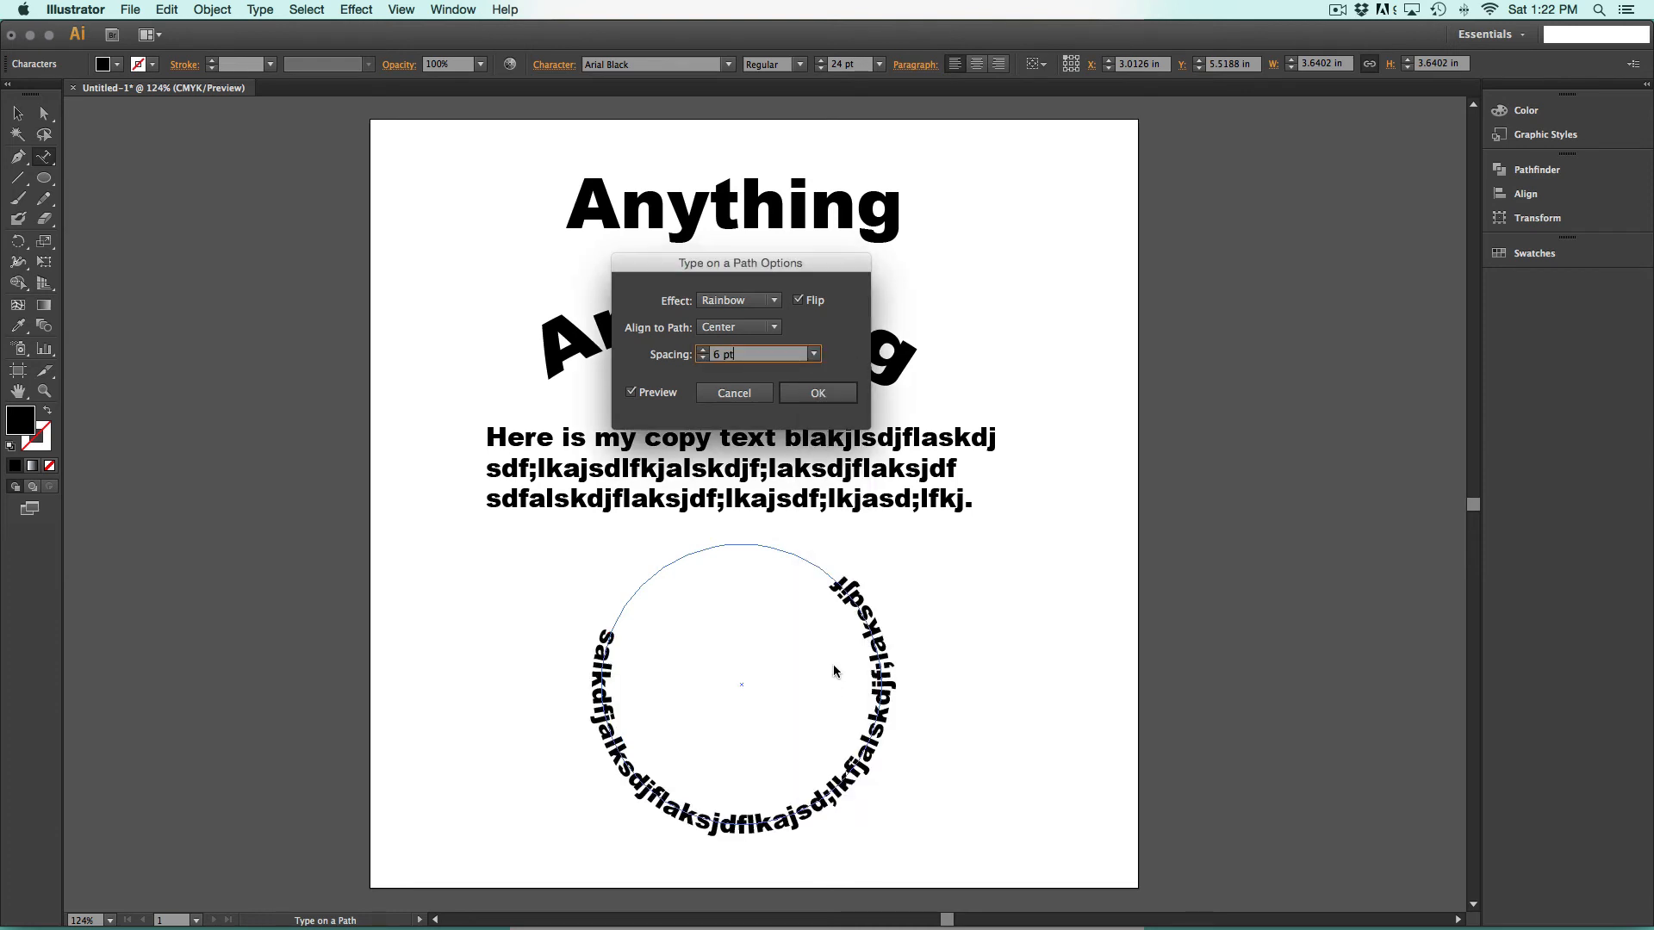
{"action": "left_click", "coordinate": [703, 351]}
{"action": "left_click", "coordinate": [703, 351]}
{"action": "left_click", "coordinate": [703, 351]}
{"action": "left_click", "coordinate": [703, 351]}
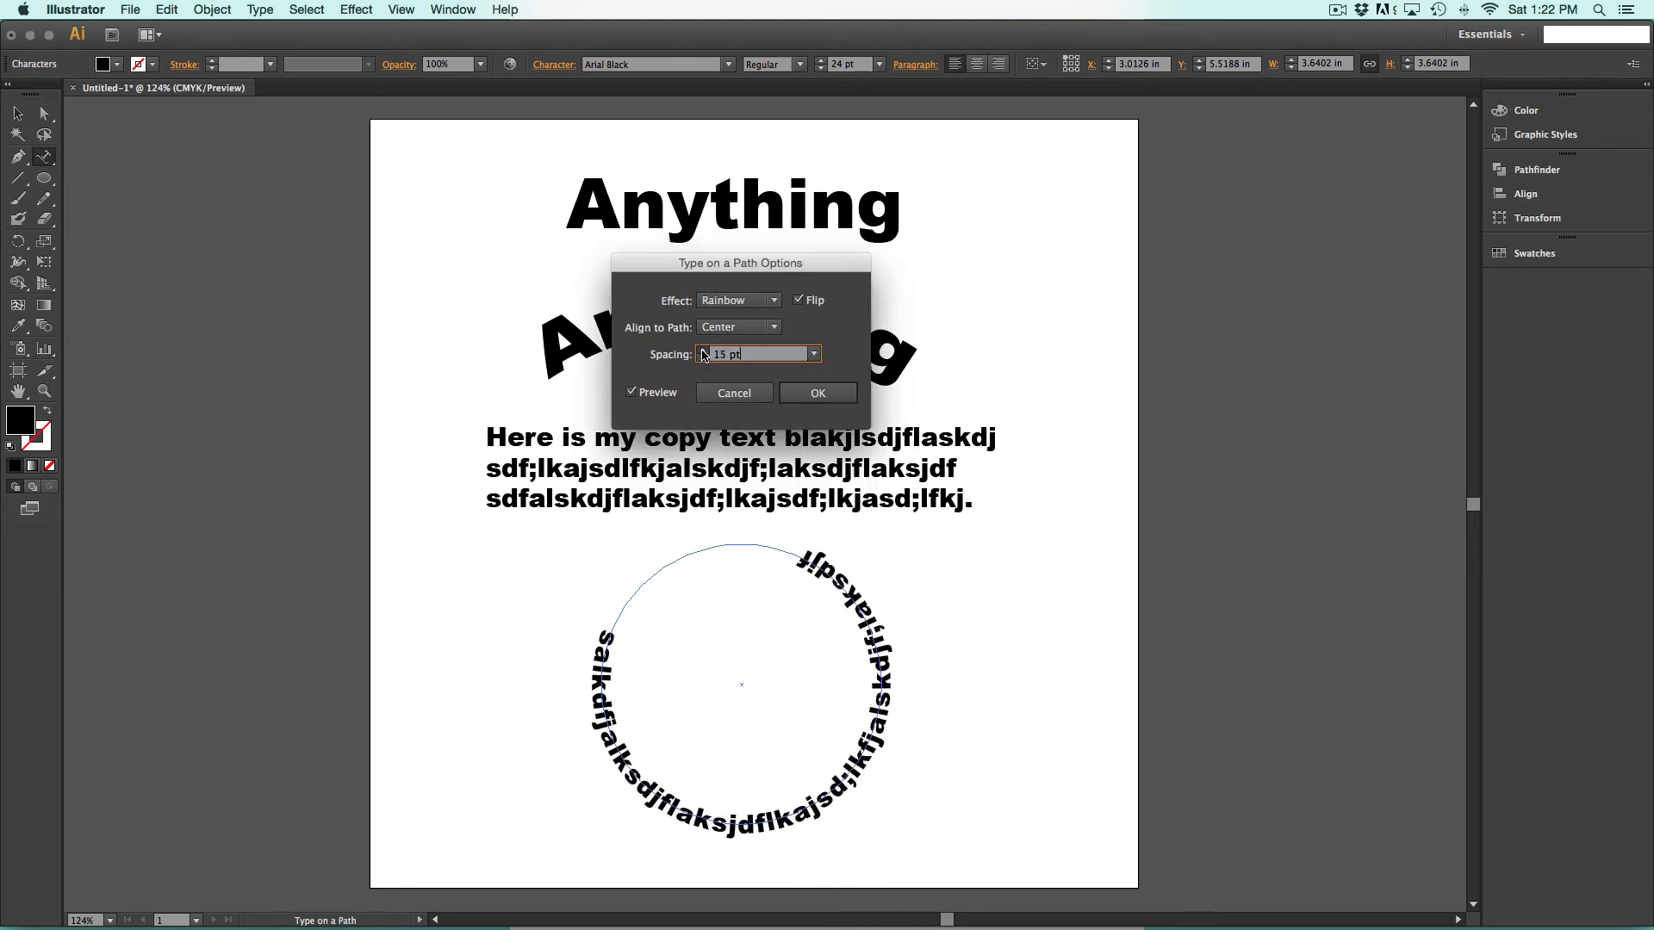
{"action": "left_click_drag", "start_coordinate": [702, 351], "coordinate": [702, 350]}
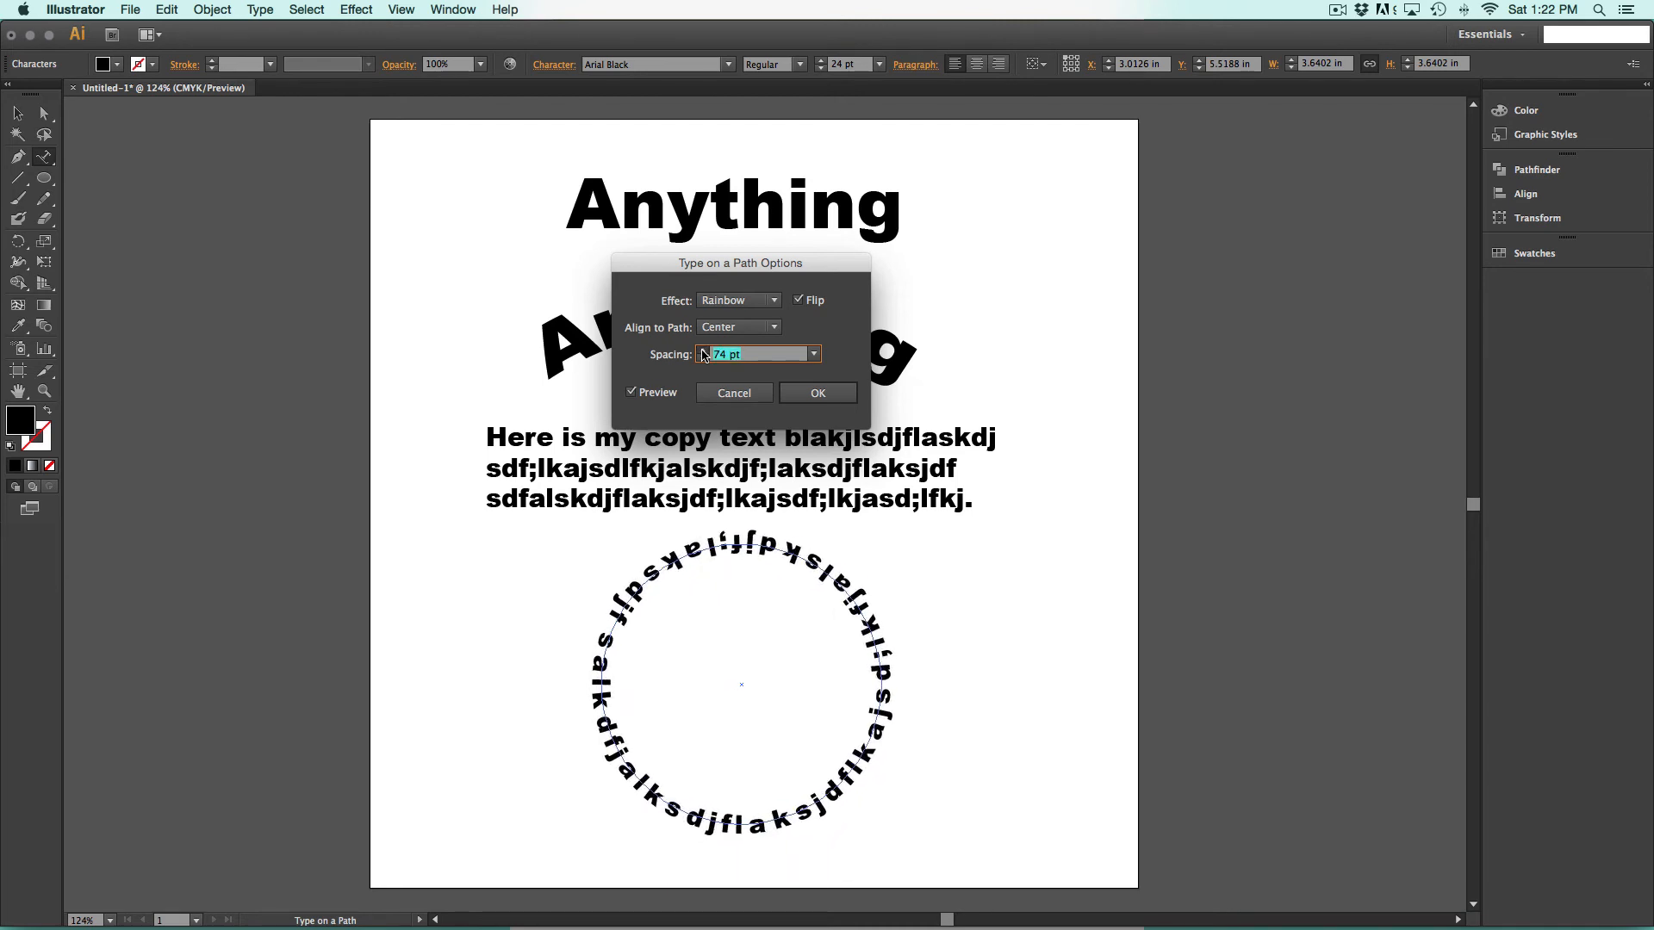
{"action": "left_click", "coordinate": [703, 351]}
{"action": "left_click", "coordinate": [703, 351]}
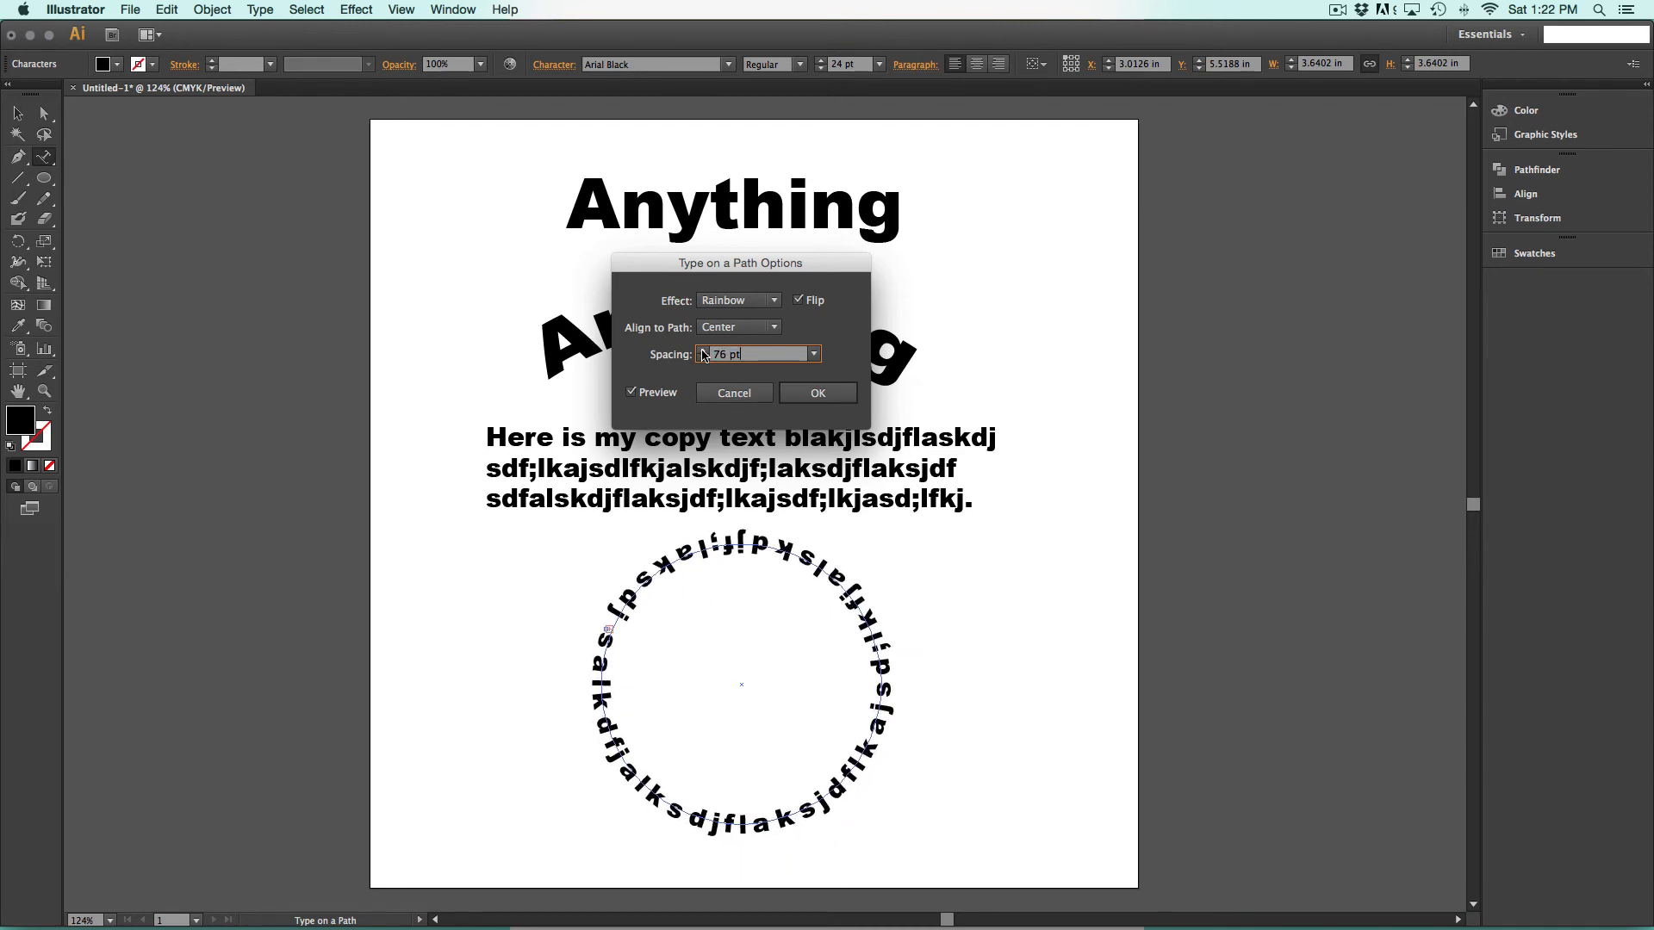
{"action": "left_click", "coordinate": [814, 394]}
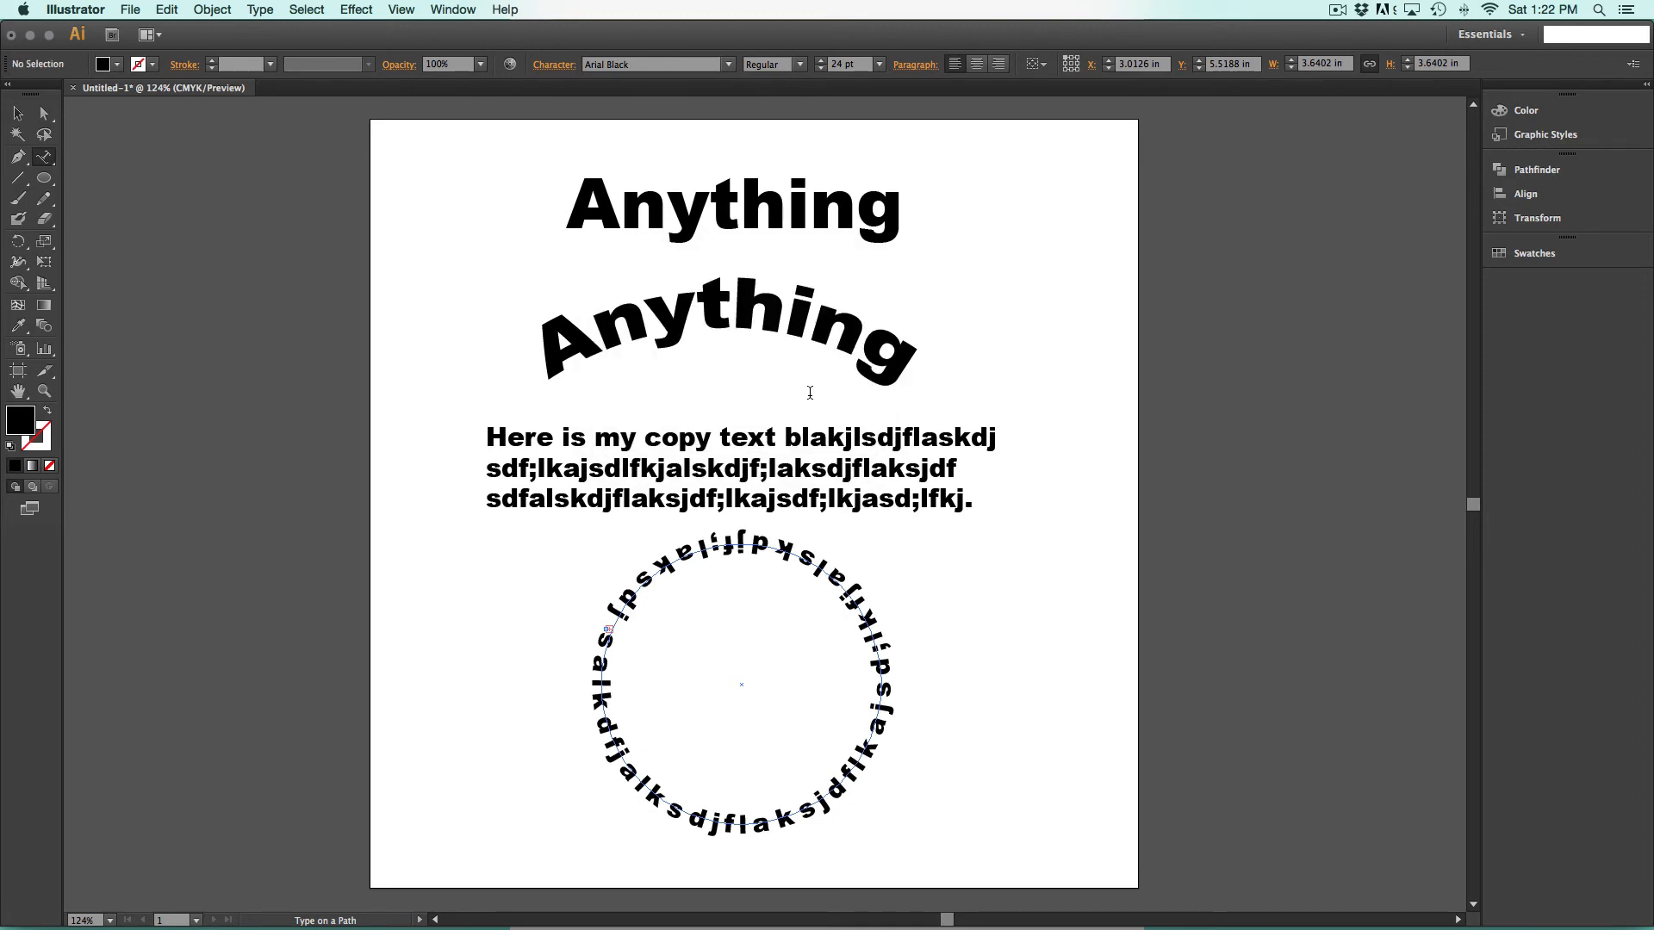
- Move the circular text's start and end brackets slightly clockwise along the circle's upper left, leaving them close together
{"action": "left_click", "coordinate": [17, 113]}
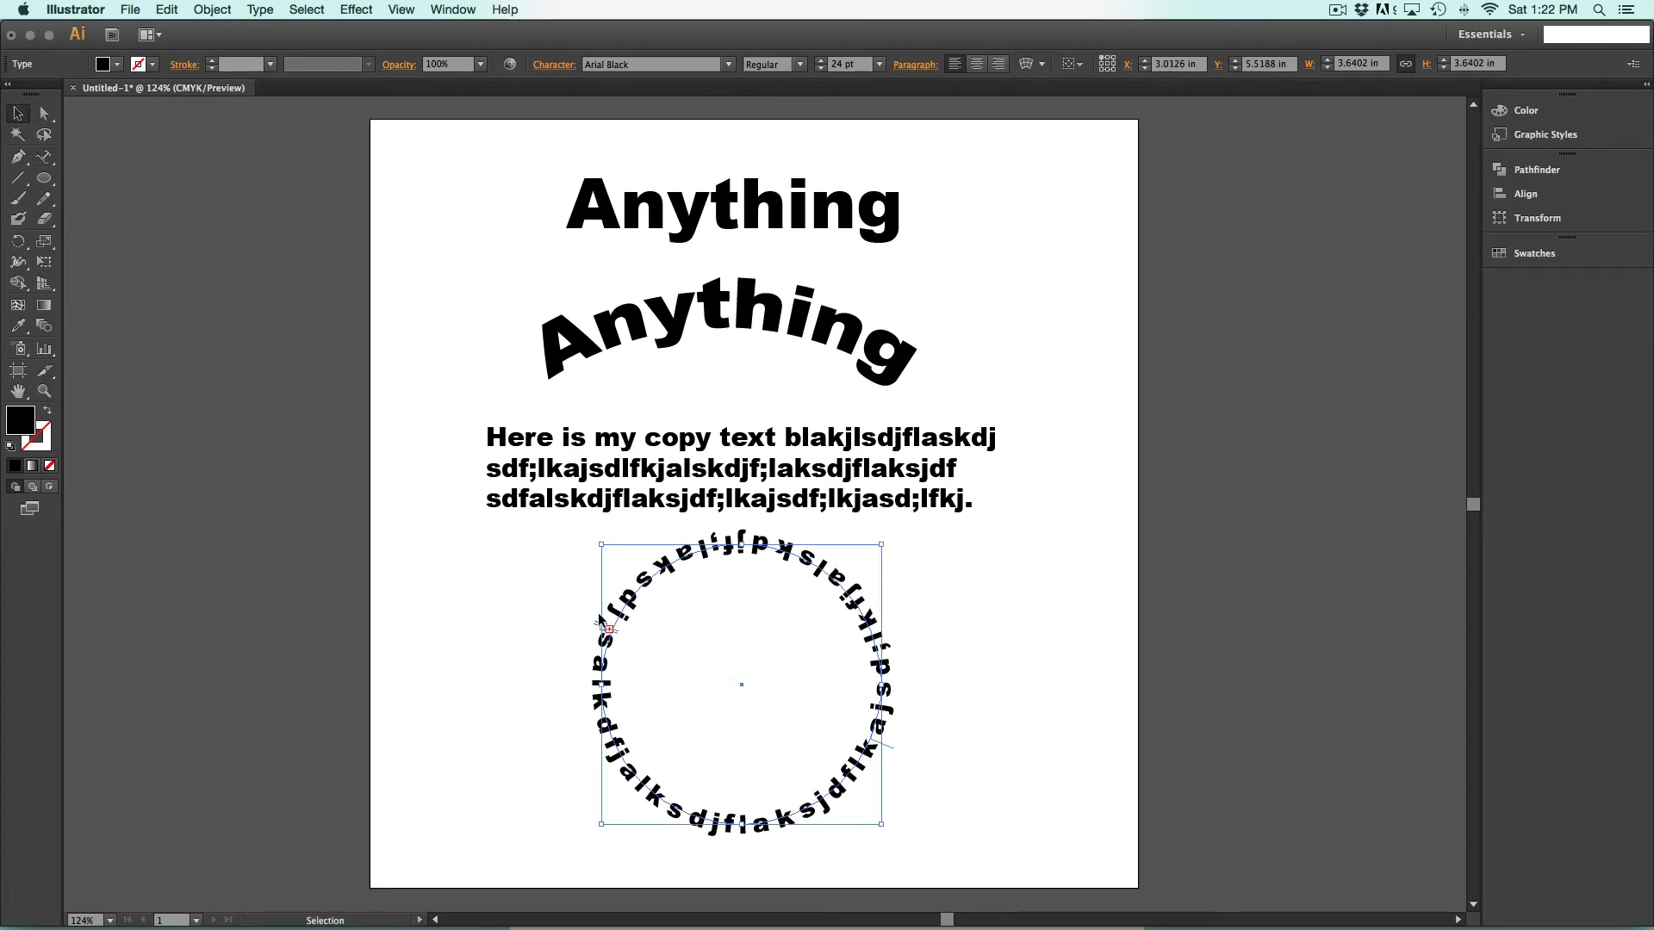
{"action": "key", "text": "super+equal"}
{"action": "key", "text": "super+equal"}
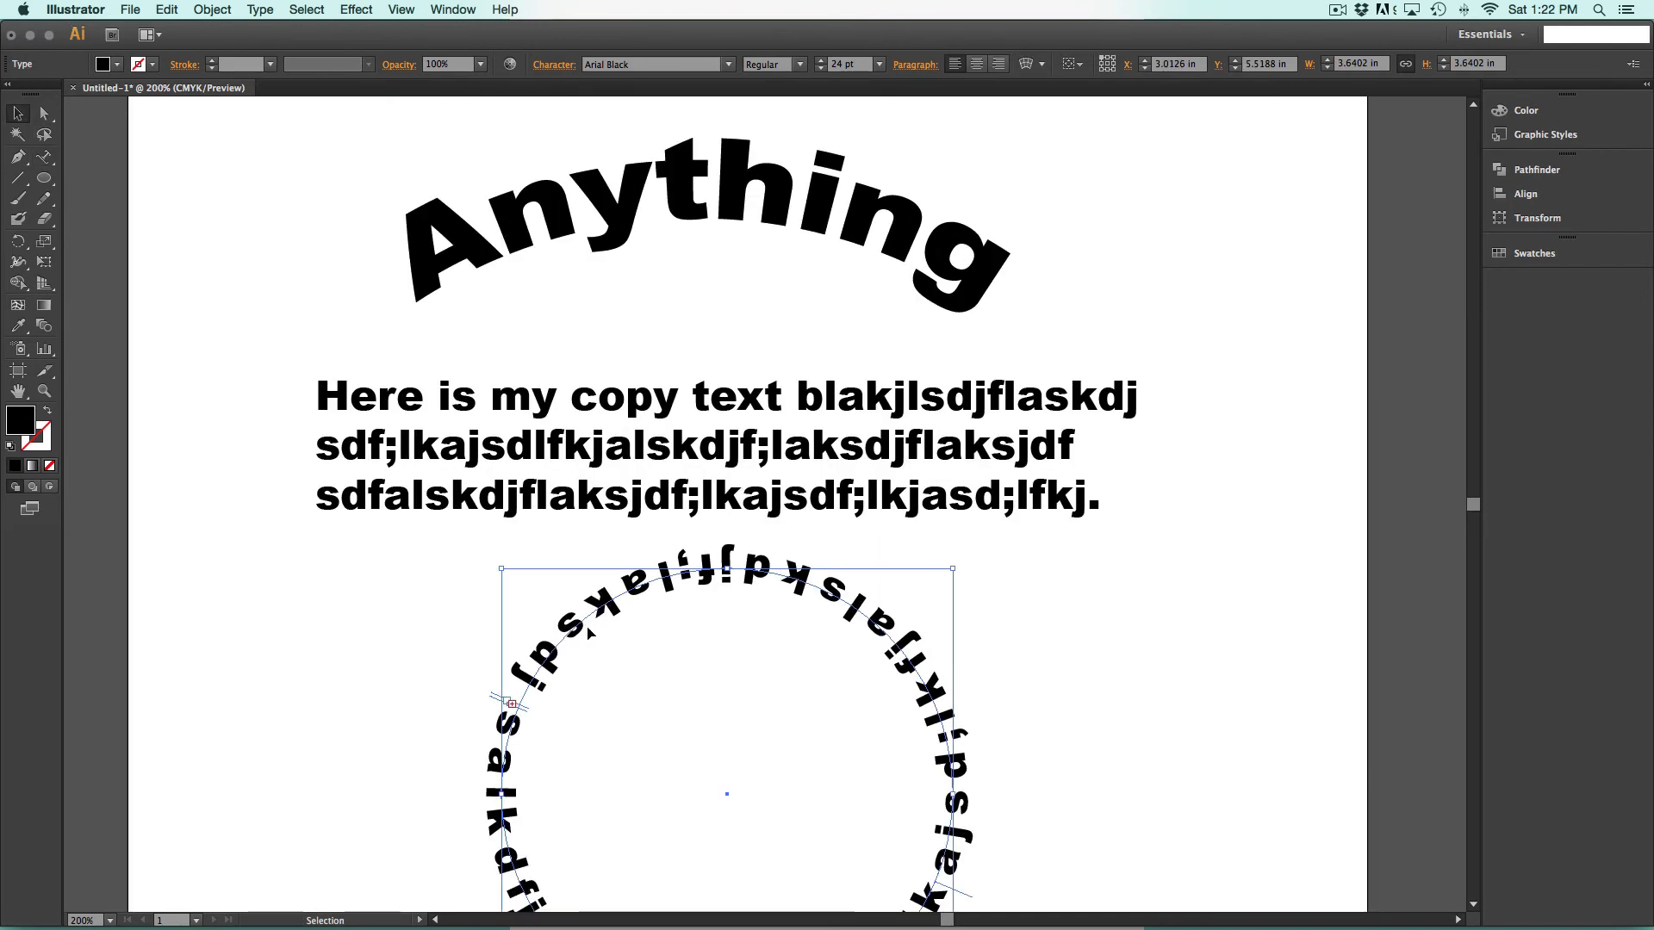
{"action": "left_click_drag", "start_coordinate": [617, 723], "coordinate": [741, 483]}
{"action": "key", "text": "super+equal"}
{"action": "key", "text": "super+equal"}
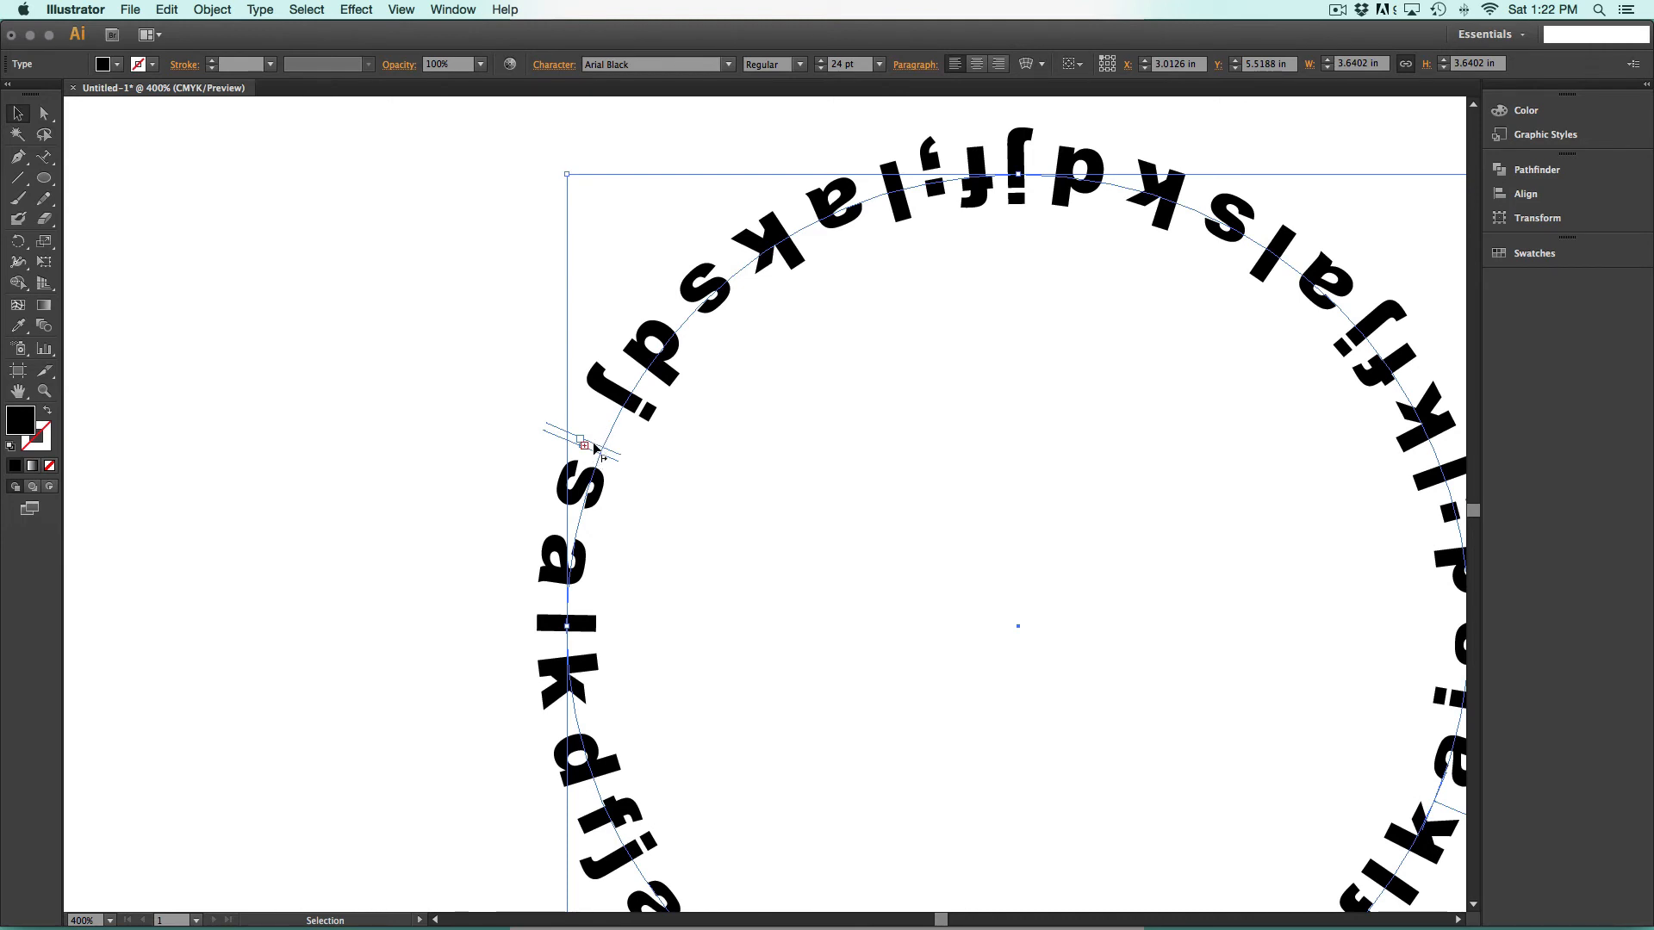
{"action": "left_click_drag", "start_coordinate": [596, 446], "coordinate": [732, 336]}
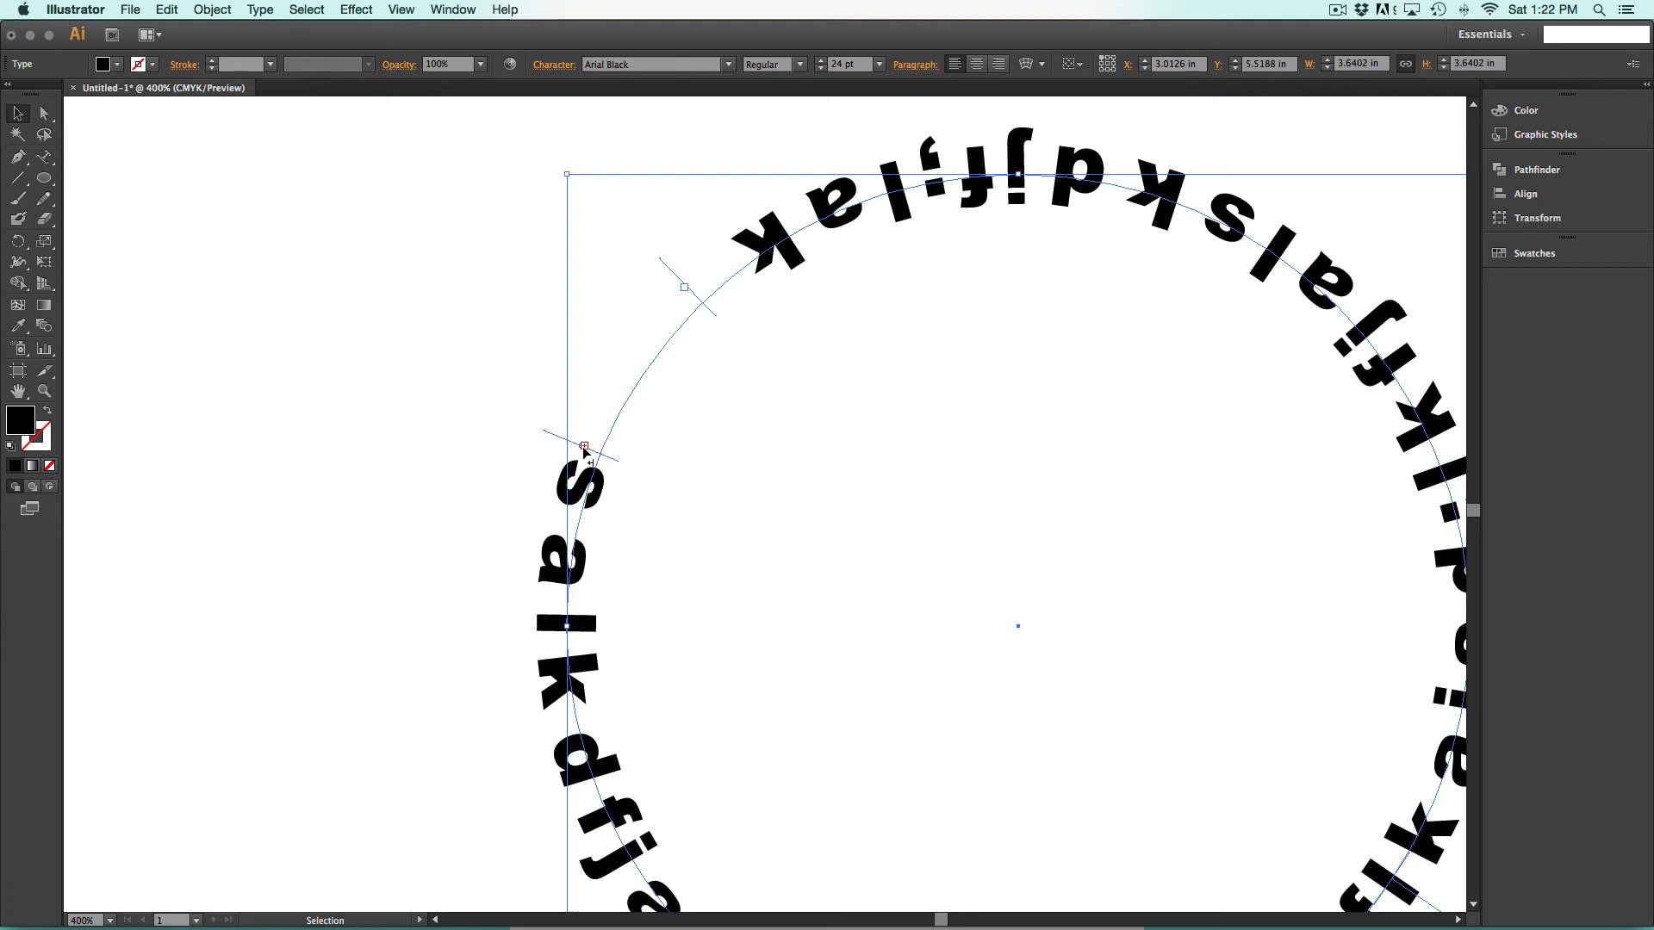
{"action": "left_click_drag", "start_coordinate": [584, 451], "coordinate": [670, 367]}
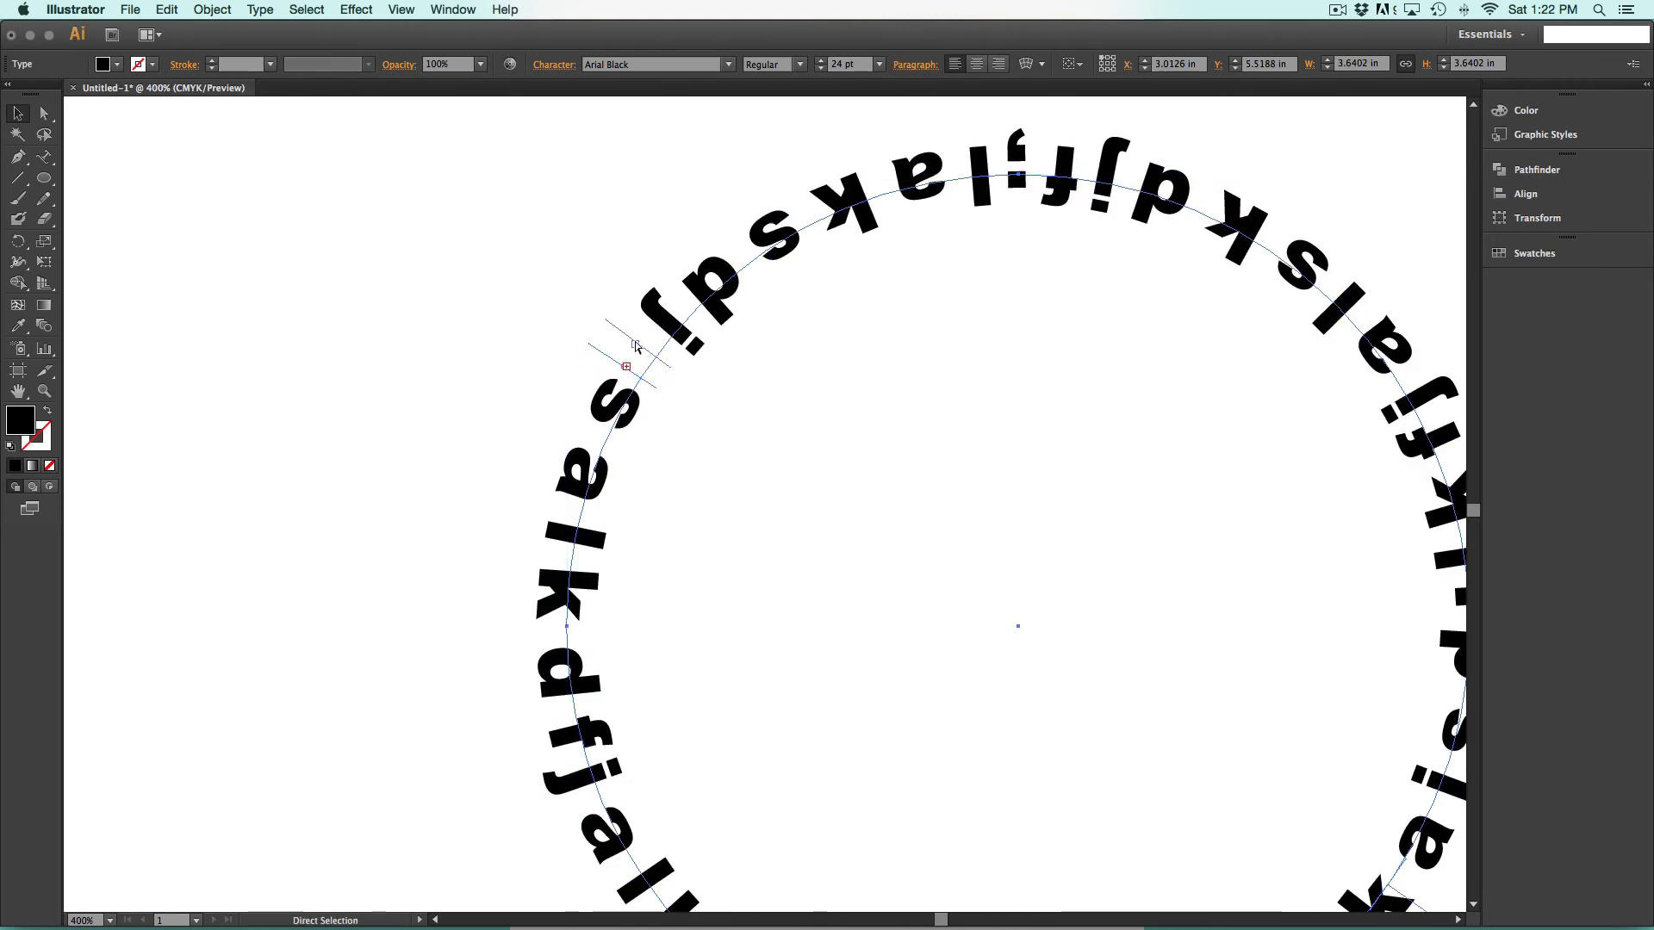
- Delete characters near the end of the circular text so it reads "salkdfjalksdjflaksjdflkajsd;ljf"
{"action": "key", "text": "super+minus"}
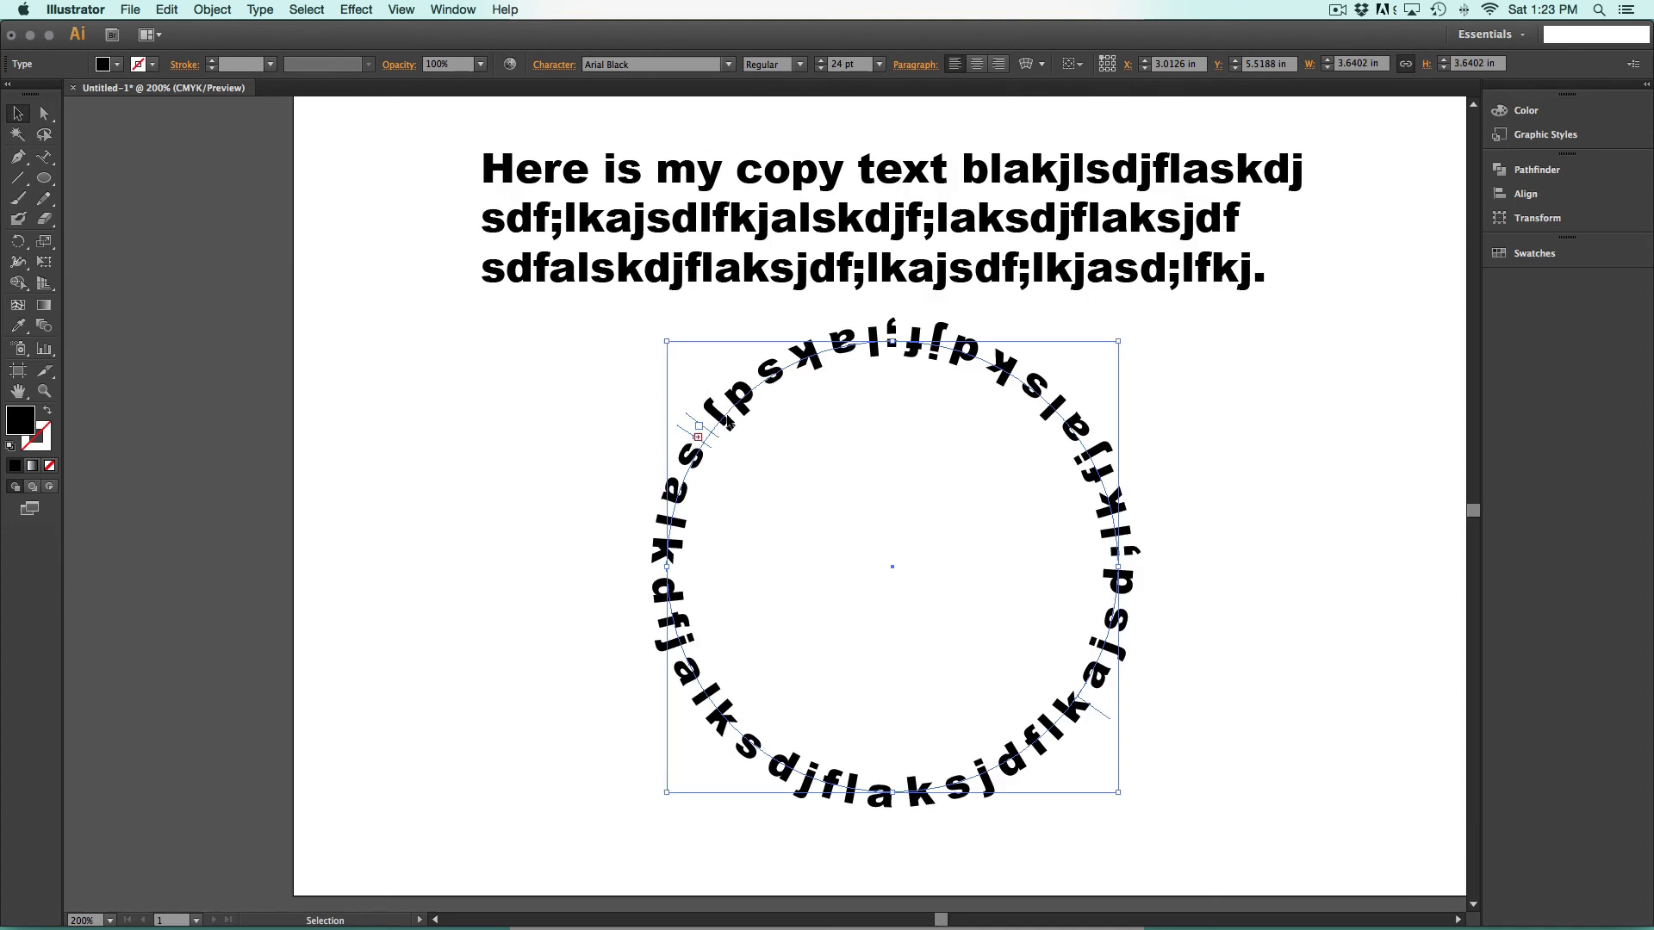
{"action": "double_click", "coordinate": [718, 419]}
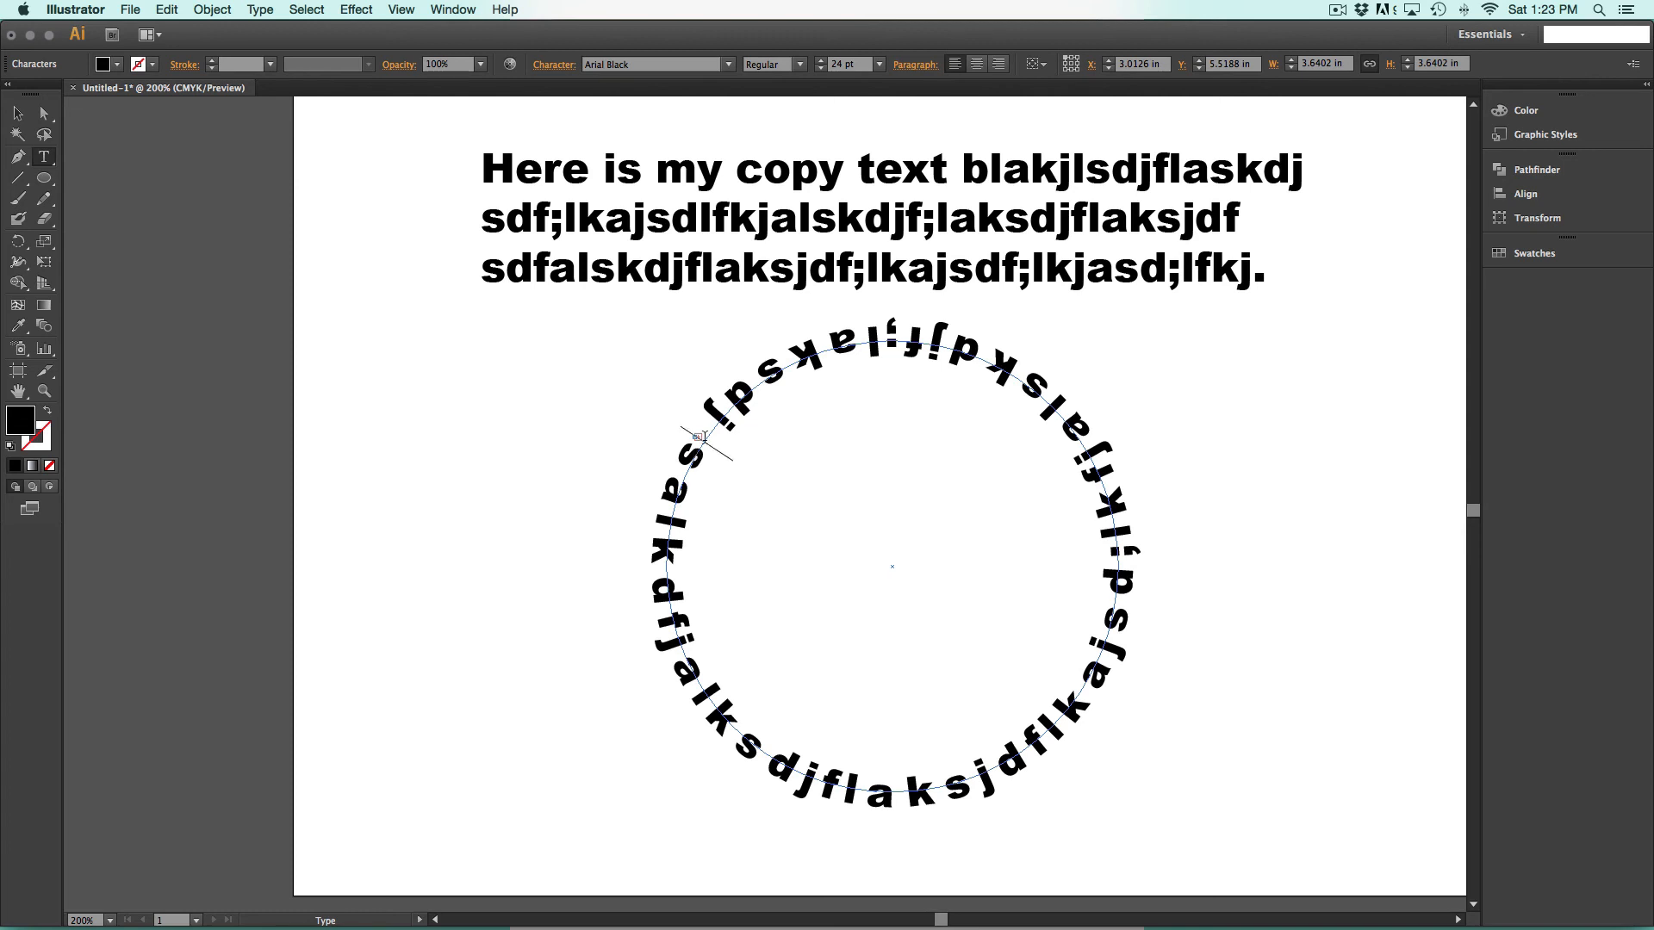
{"action": "key", "text": "BackSpace"}
{"action": "key", "text": "BackSpace"}
{"action": "key", "text": "BackSpace"}
{"action": "key", "text": "BackSpace"}
{"action": "key", "text": "BackSpace"}
{"action": "key", "text": "BackSpace"}
{"action": "key", "text": "BackSpace"}
{"action": "key", "text": "BackSpace"}
{"action": "key", "text": "BackSpace"}
{"action": "key", "text": "BackSpace"}
{"action": "key", "text": "BackSpace"}
{"action": "key", "text": "BackSpace"}
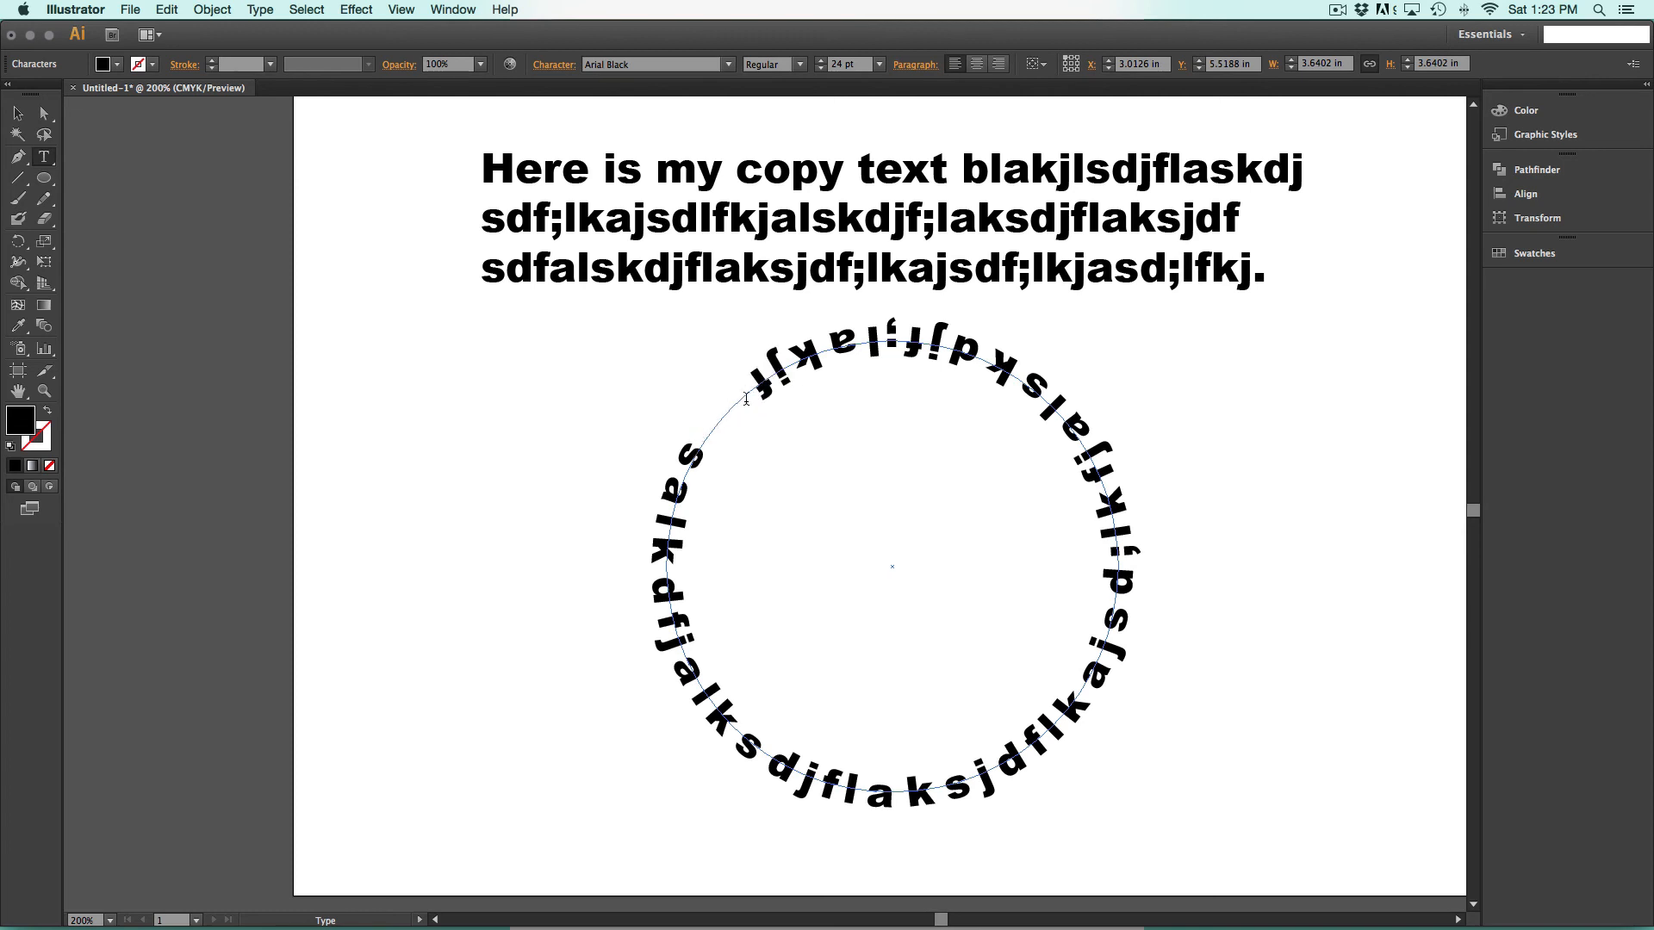
{"action": "key", "text": "BackSpace"}
{"action": "key", "text": "BackSpace"}
{"action": "key", "text": "BackSpace"}
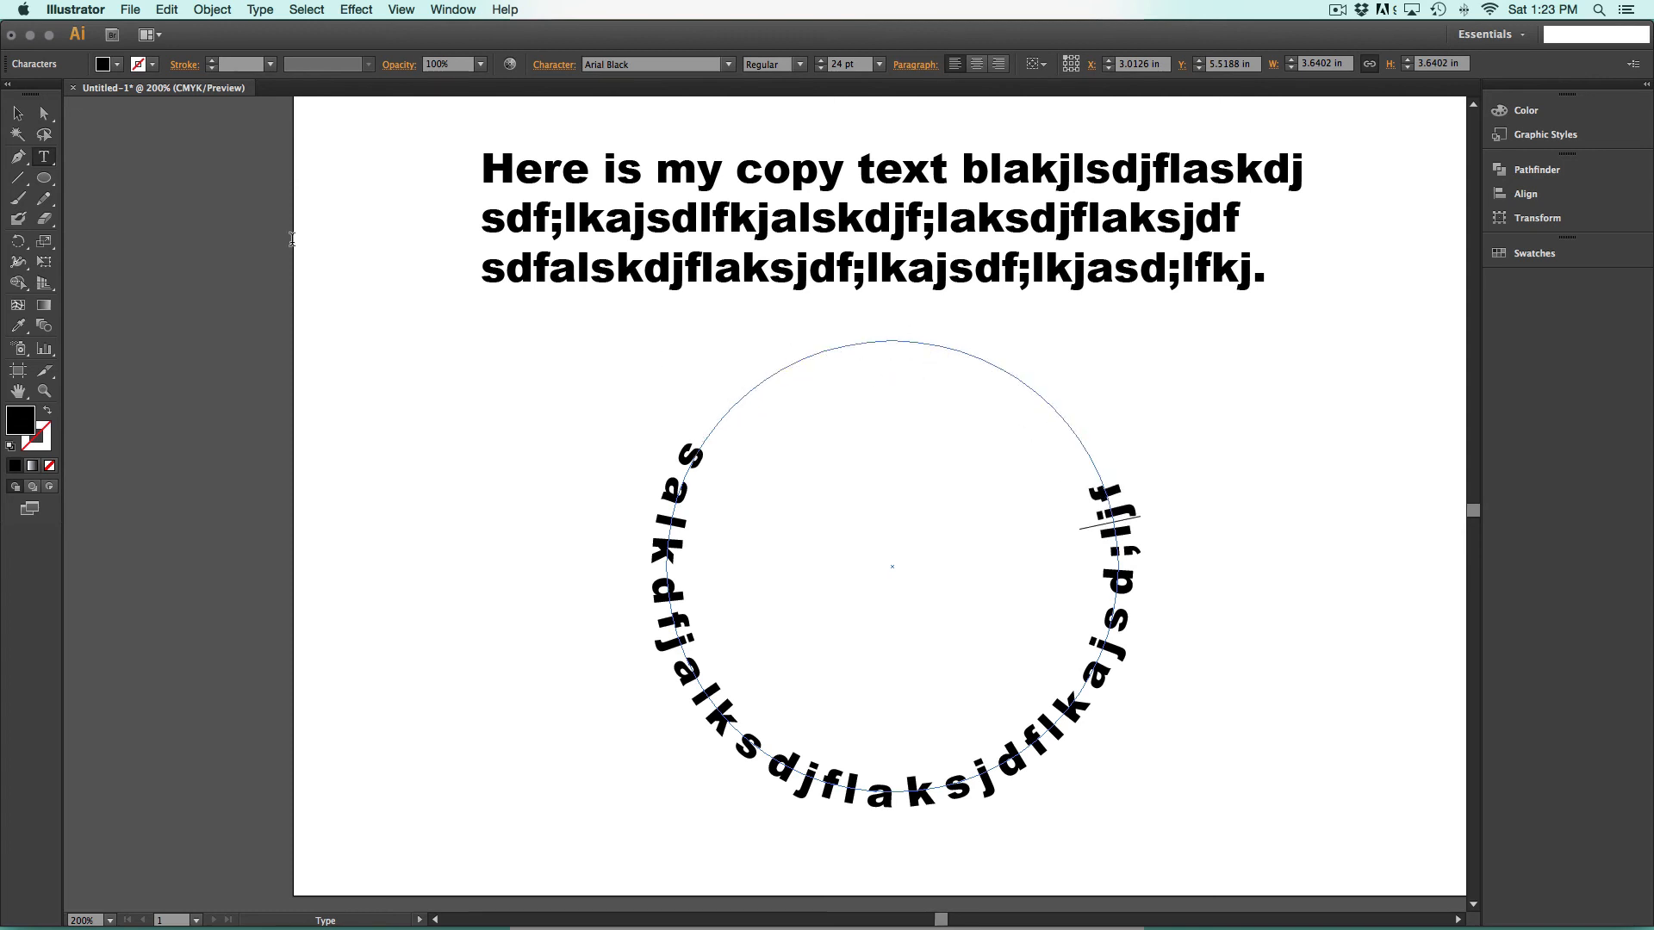
- Move the text's start bracket clockwise to the circle's right side and its end bracket to the lower right, so the text arcs over the top
{"action": "left_click", "coordinate": [17, 113]}
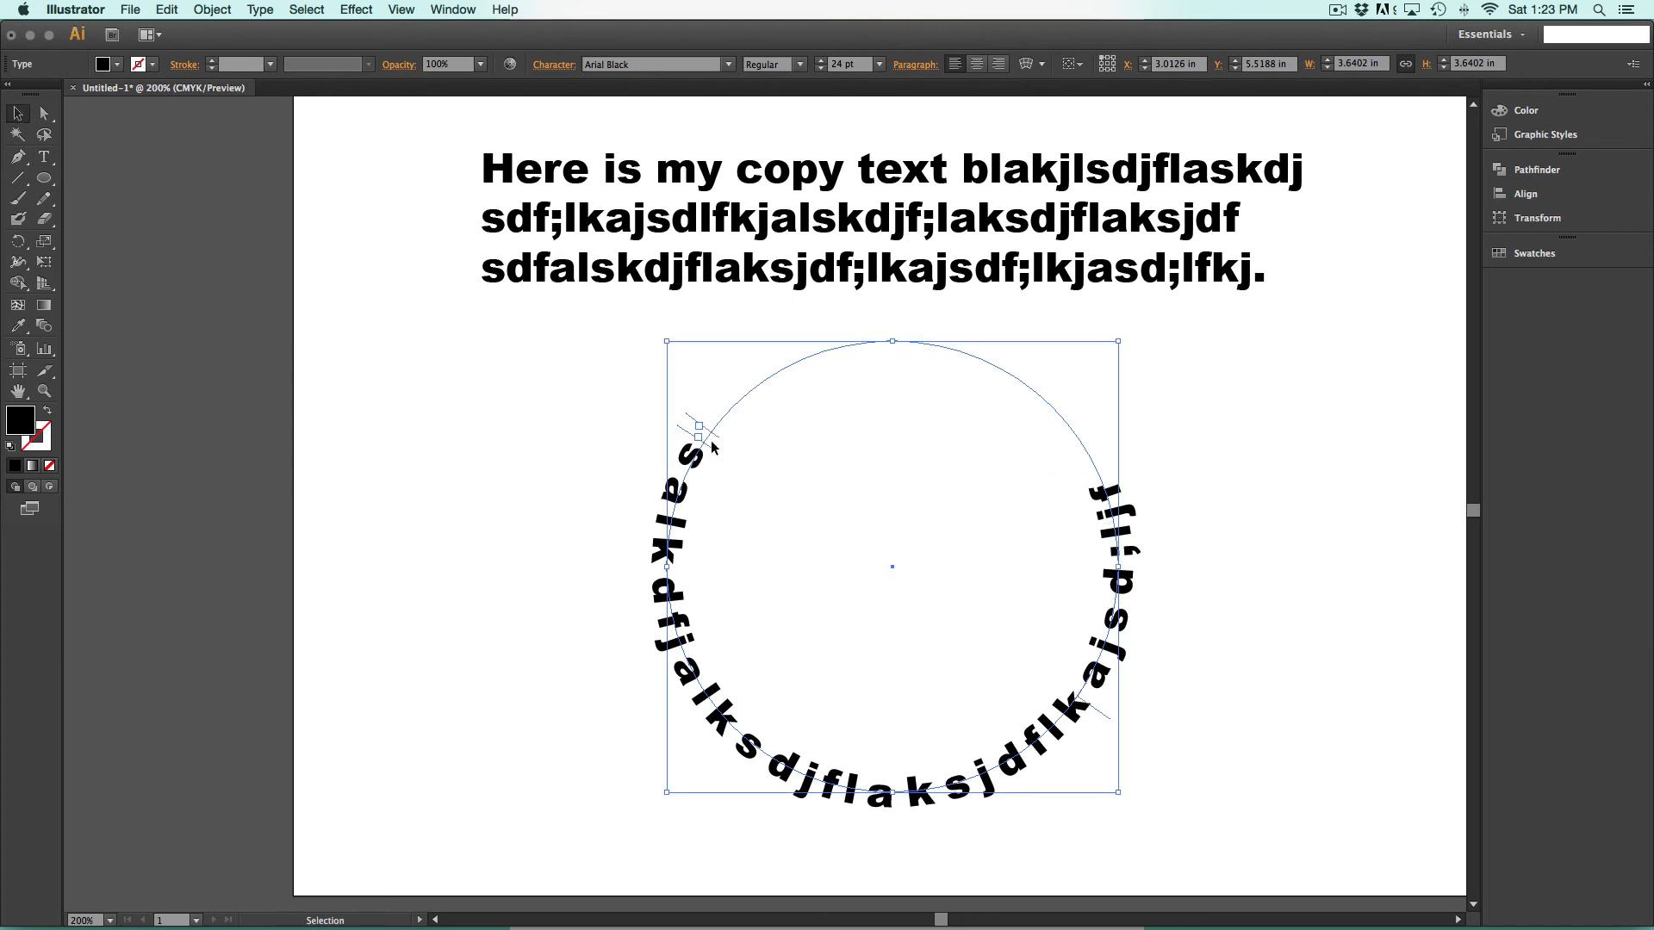
{"action": "key", "text": "a"}
{"action": "left_click_drag", "start_coordinate": [738, 439], "coordinate": [1094, 474]}
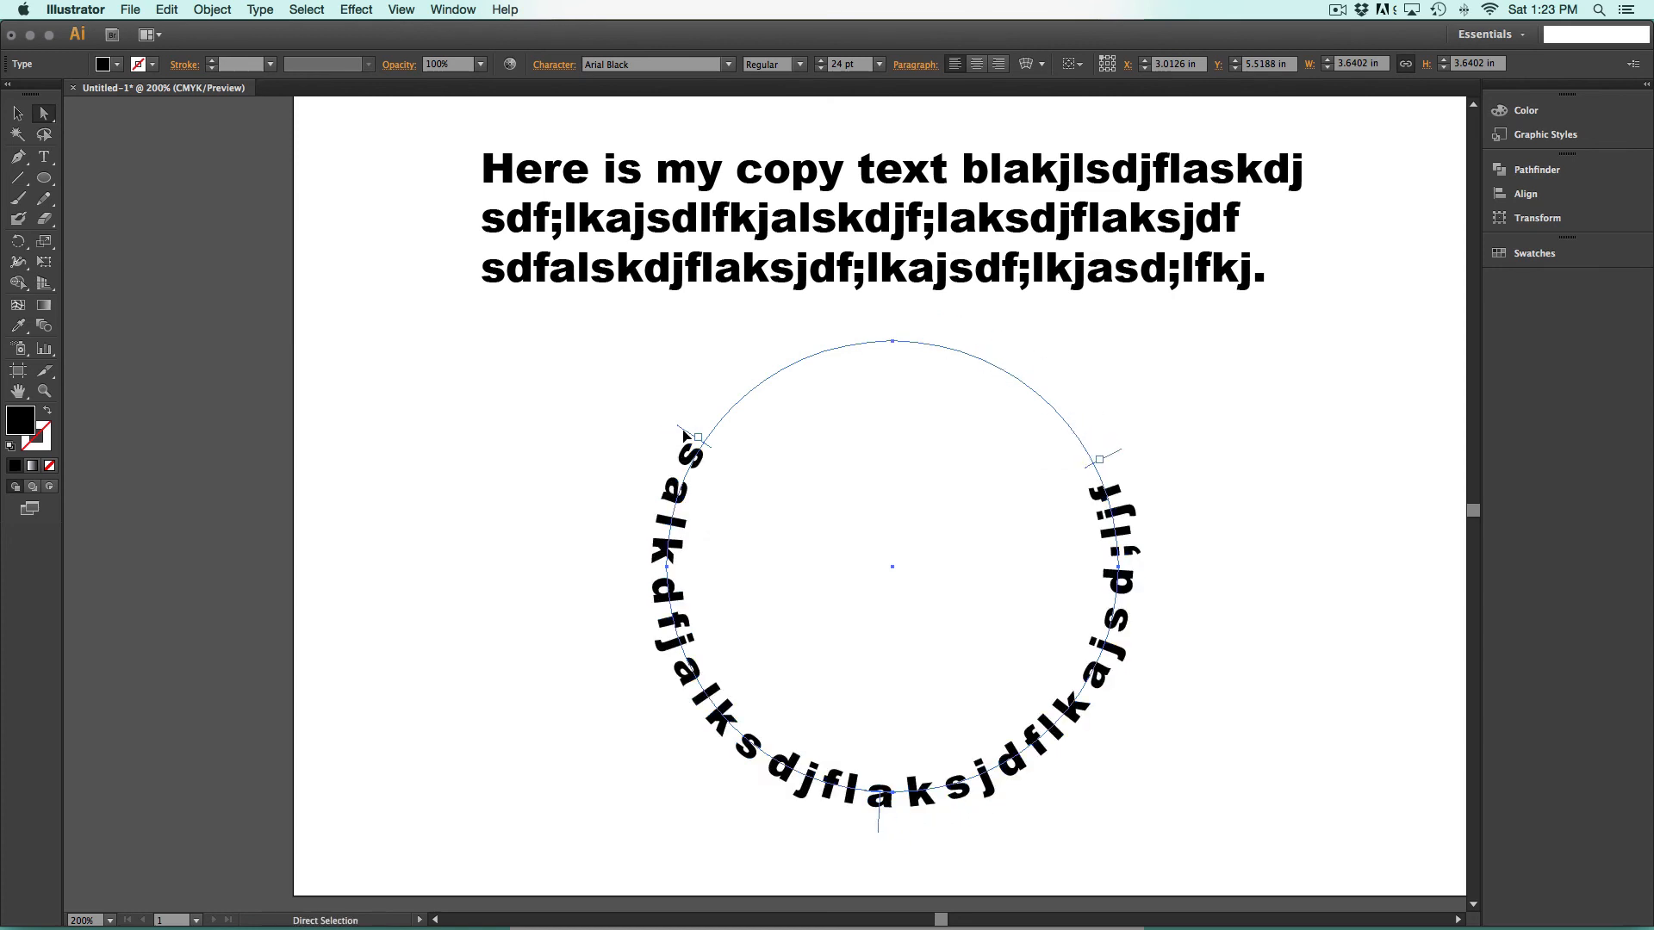
{"action": "left_click_drag", "start_coordinate": [686, 436], "coordinate": [963, 399]}
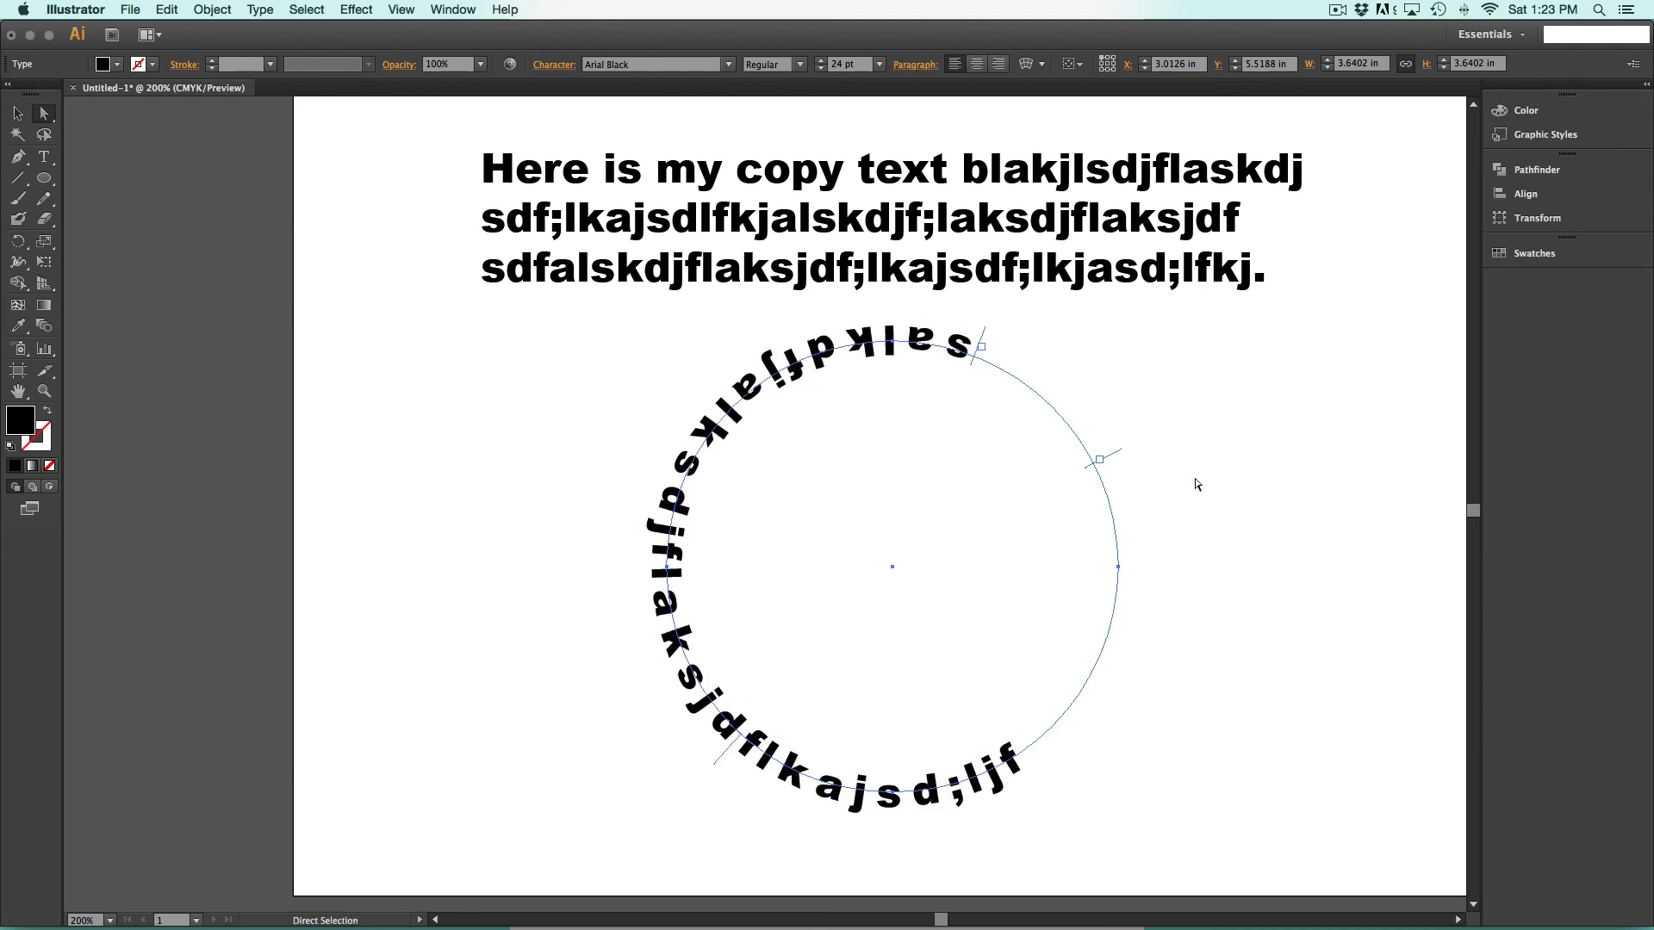
{"action": "left_click_drag", "start_coordinate": [1114, 461], "coordinate": [1041, 781]}
{"action": "left_click_drag", "start_coordinate": [984, 336], "coordinate": [1004, 616]}
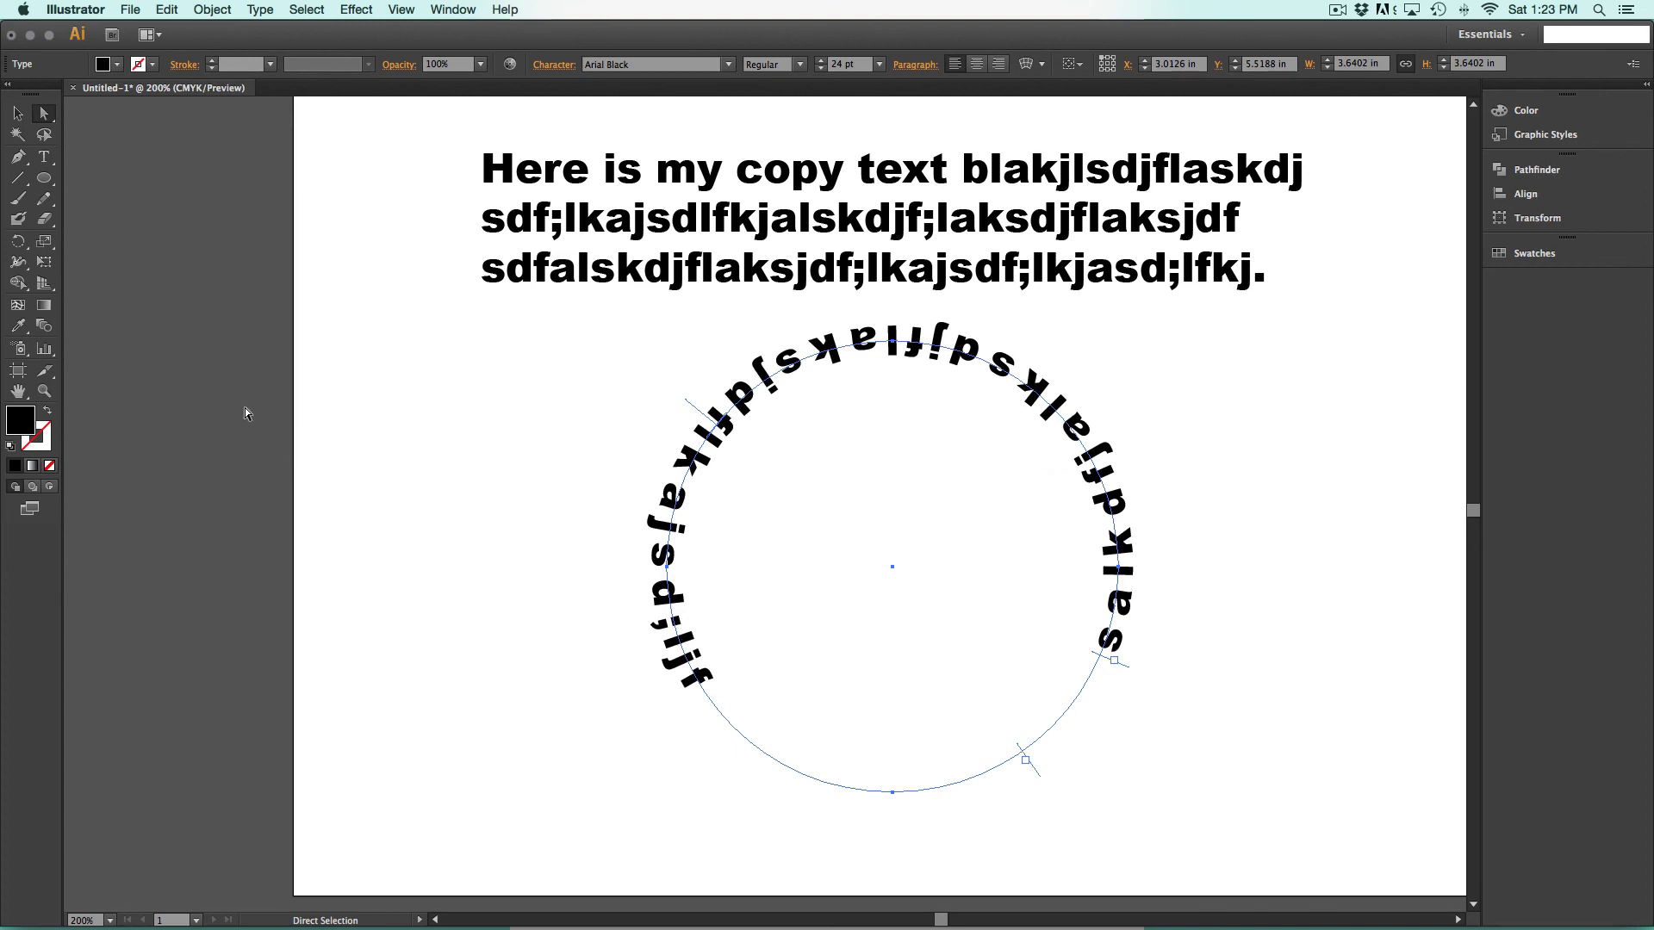
{"action": "key", "text": "super+1"}
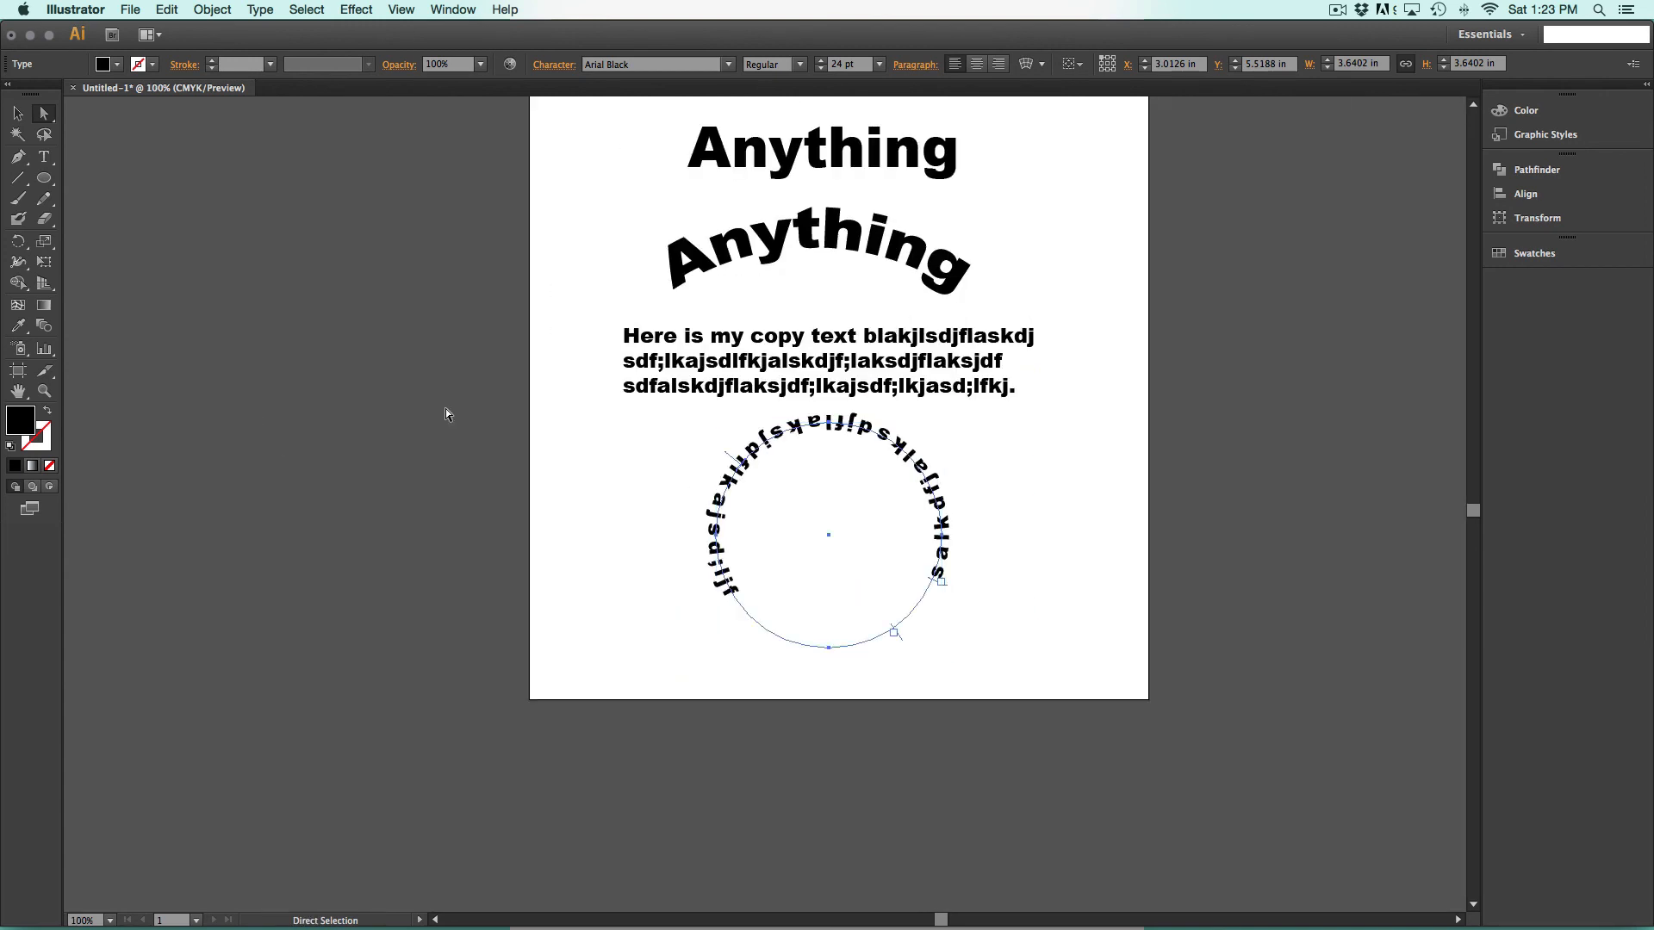
{"action": "scroll", "coordinate": [609, 471], "scroll_direction": "up", "scroll_amount": 1}
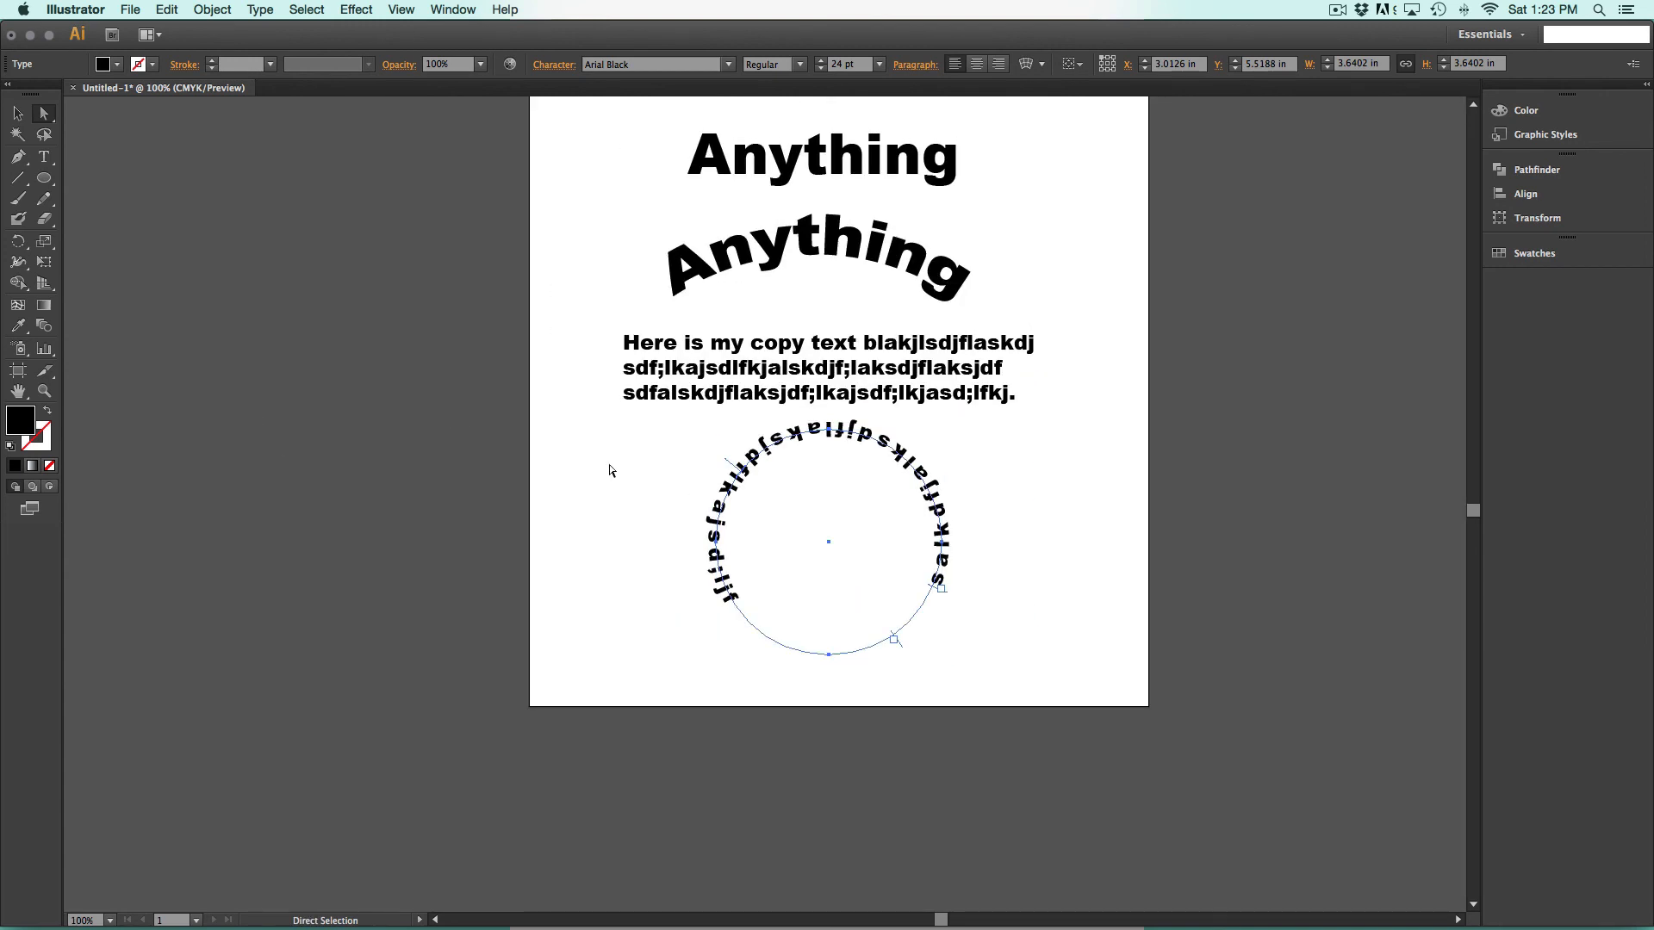
{"action": "left_click", "coordinate": [17, 113]}
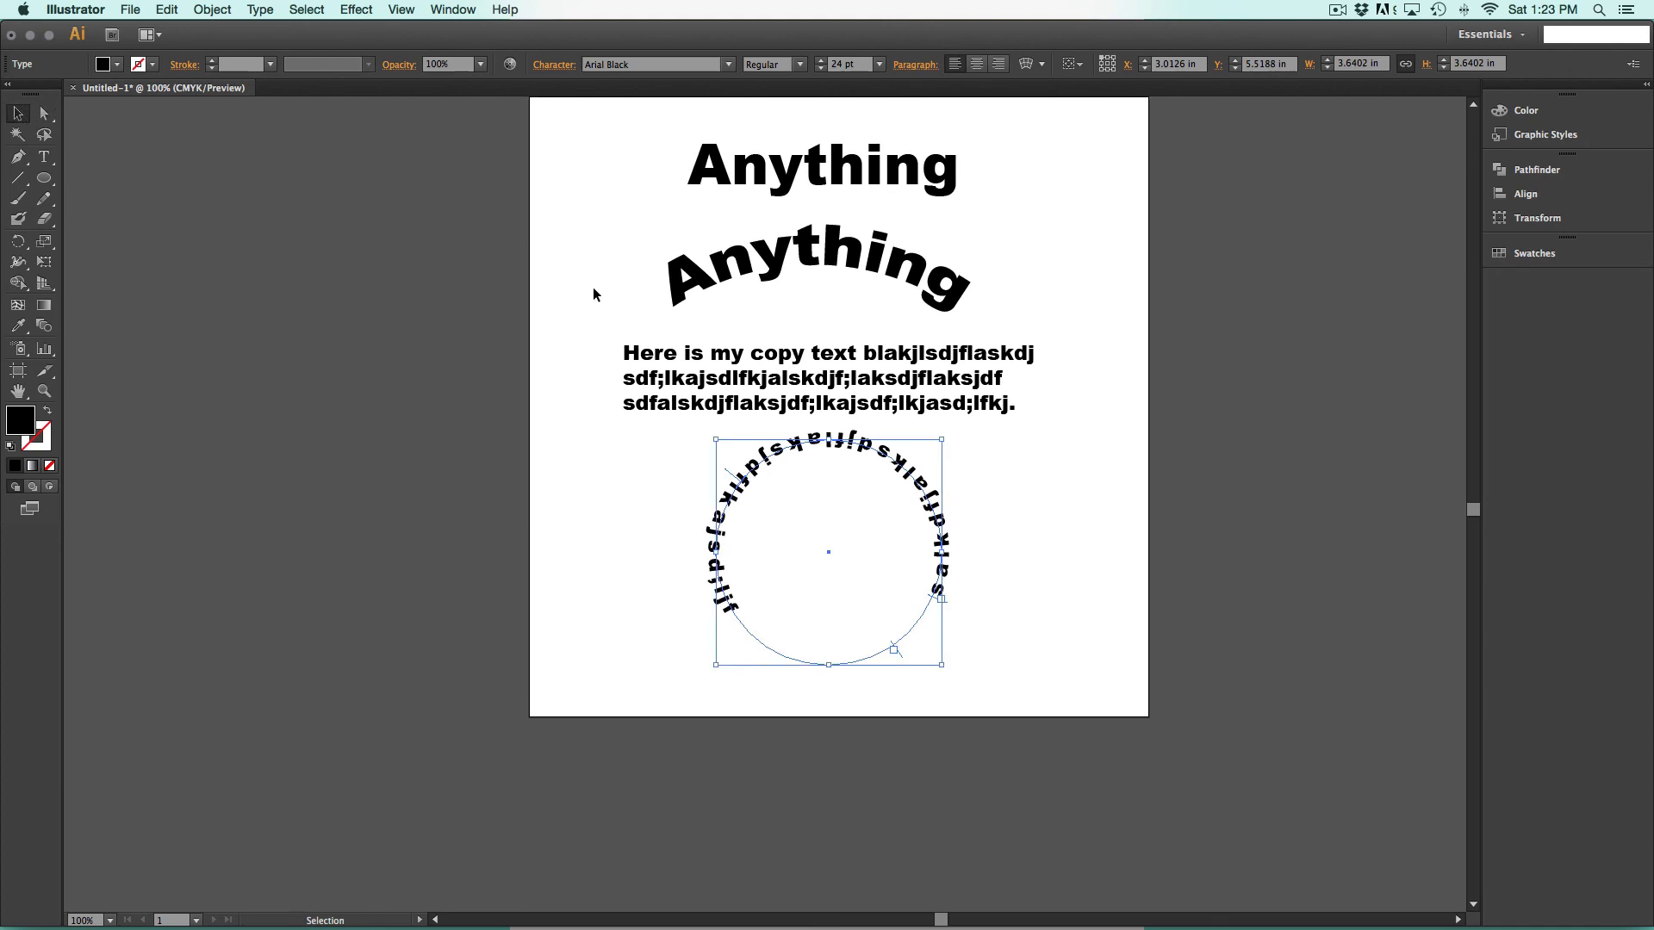
{"action": "scroll", "coordinate": [593, 286], "scroll_direction": "up", "scroll_amount": 5}
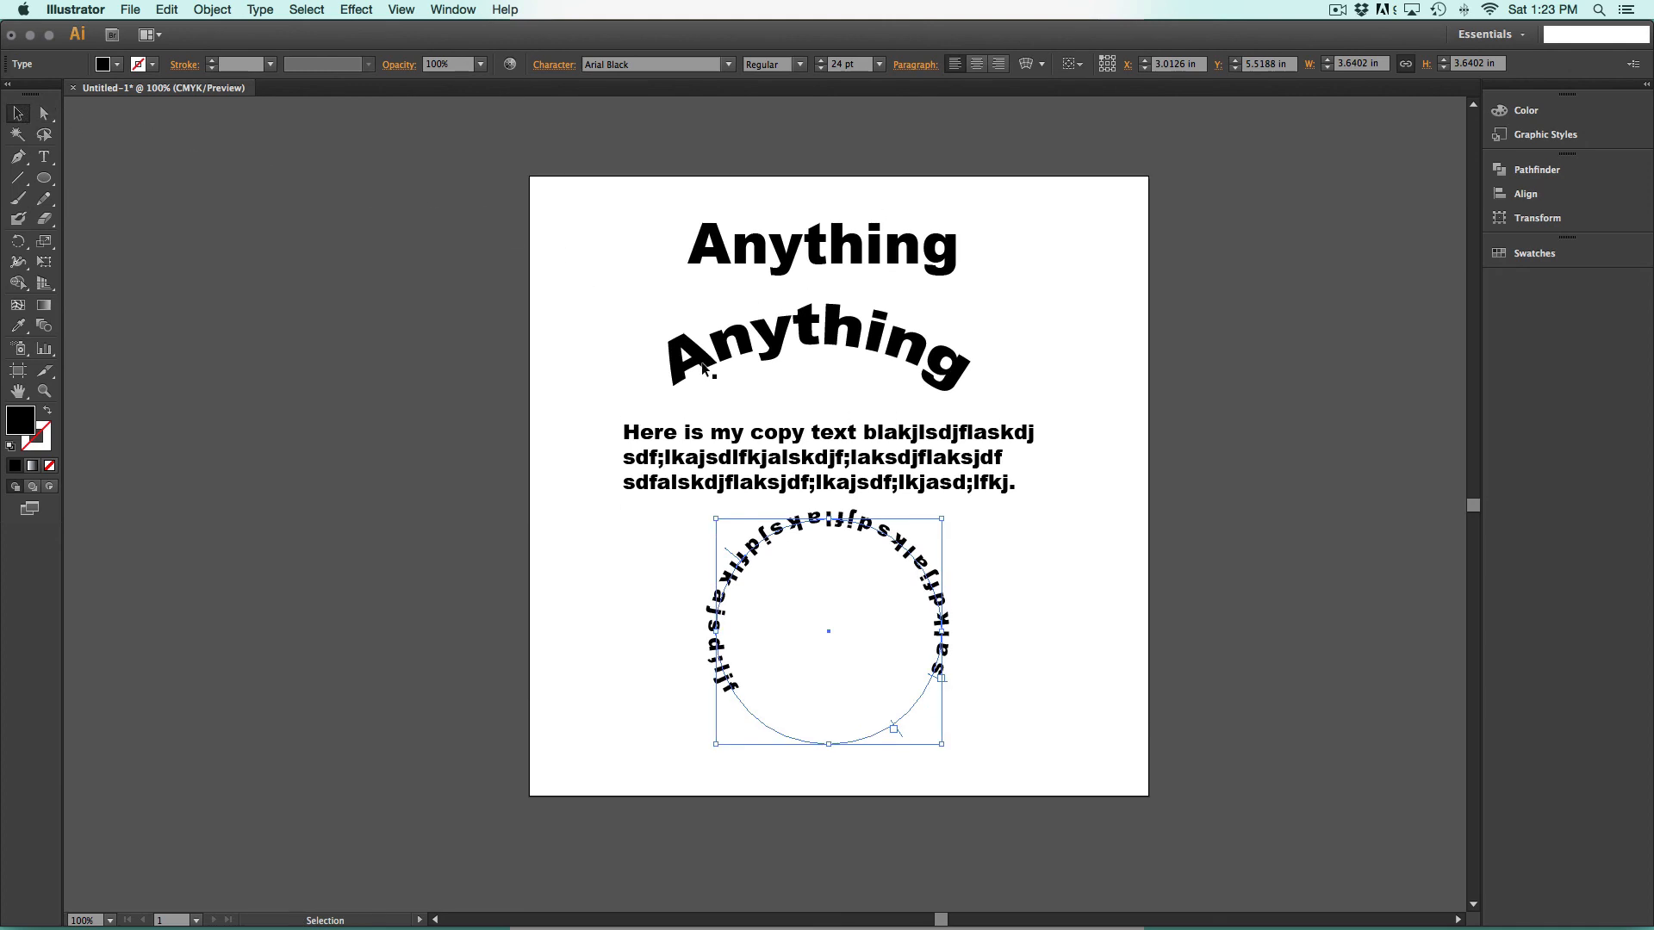